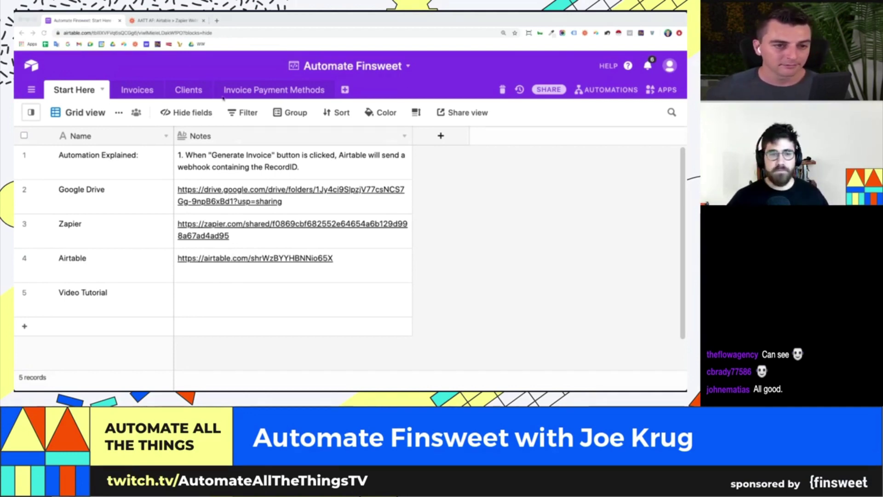
Review the Invoices, Clients and Invoice Payment Methods tables, including how clients link to their preferred payment and invoices.
{"action": "left_click", "coordinate": [139, 96]}
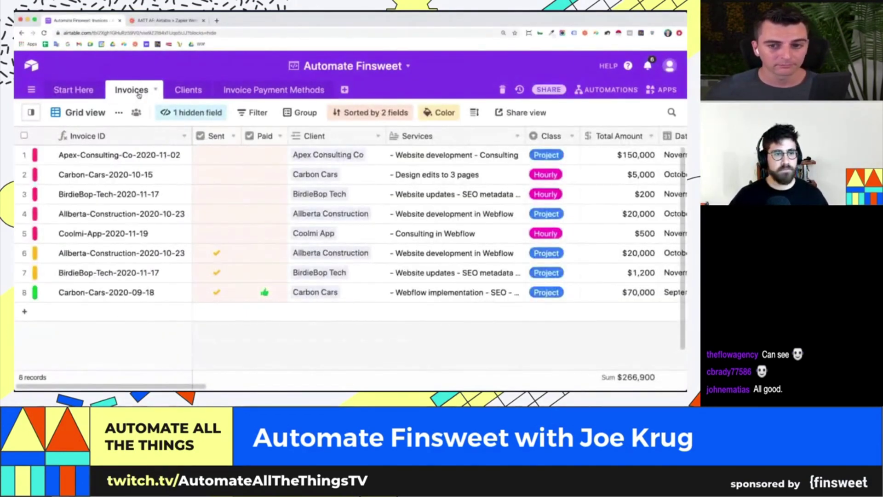
{"action": "left_click", "coordinate": [185, 92]}
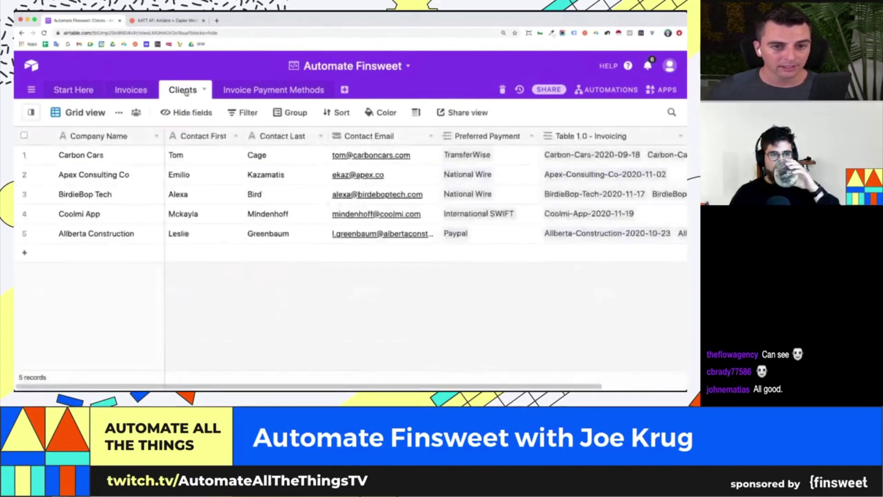
{"action": "left_click", "coordinate": [258, 91]}
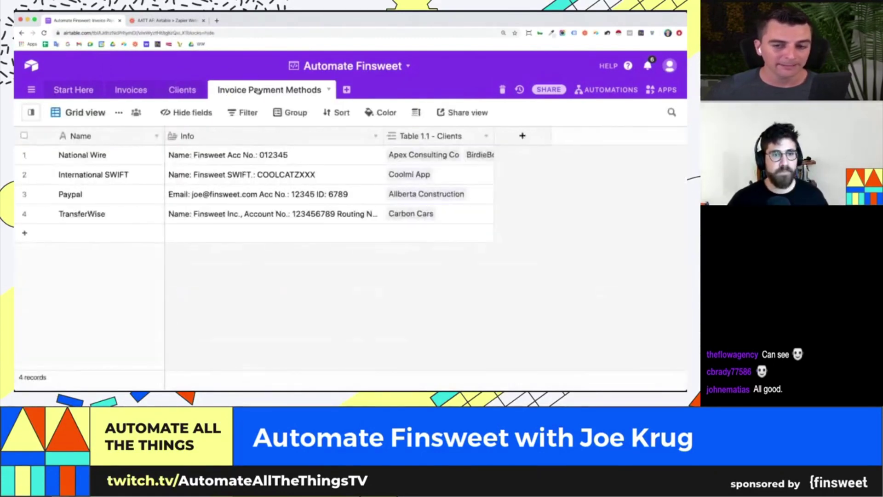
{"action": "left_click", "coordinate": [182, 90]}
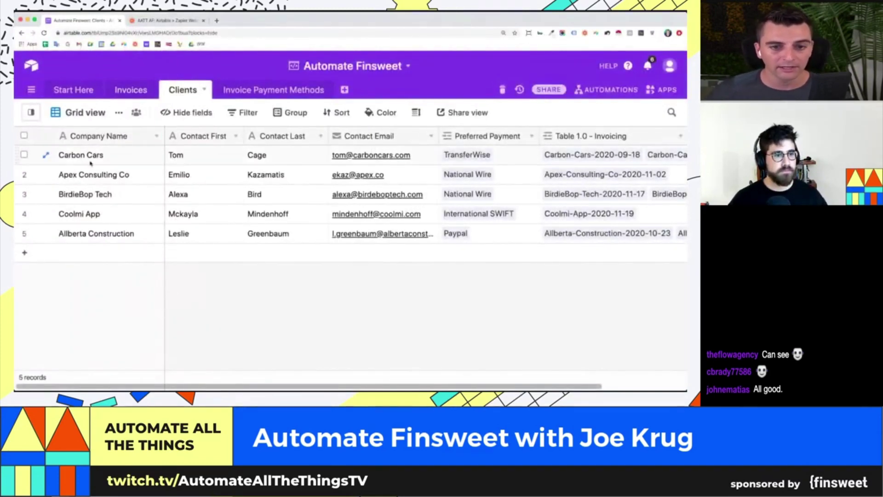
{"action": "scroll", "coordinate": [172, 162], "scroll_direction": "right", "scroll_amount": 4}
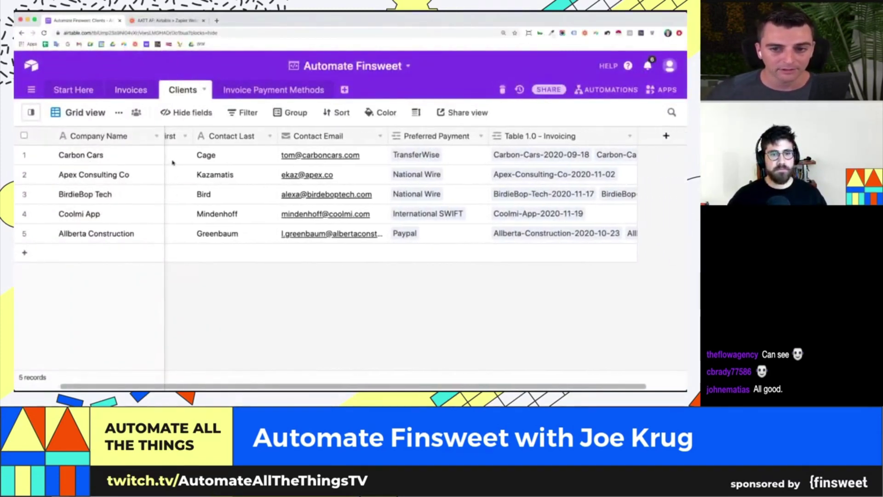
{"action": "scroll", "coordinate": [371, 153], "scroll_direction": "left", "scroll_amount": 4}
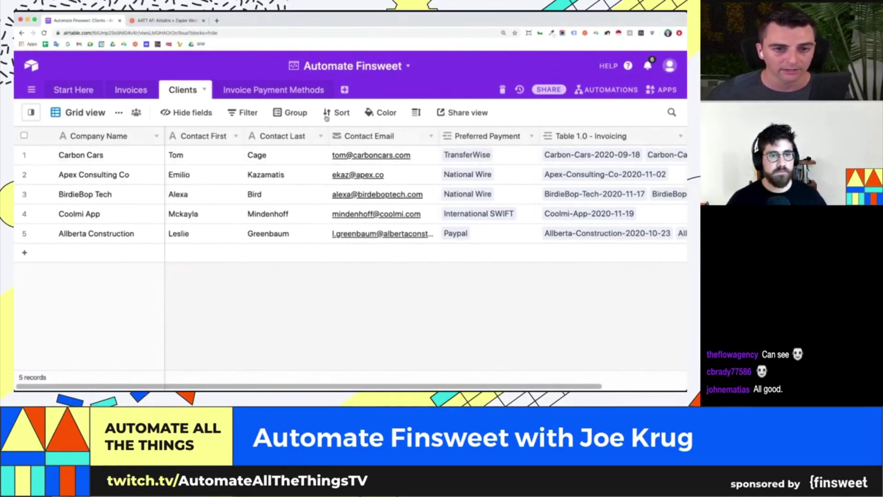
{"action": "left_click", "coordinate": [276, 91]}
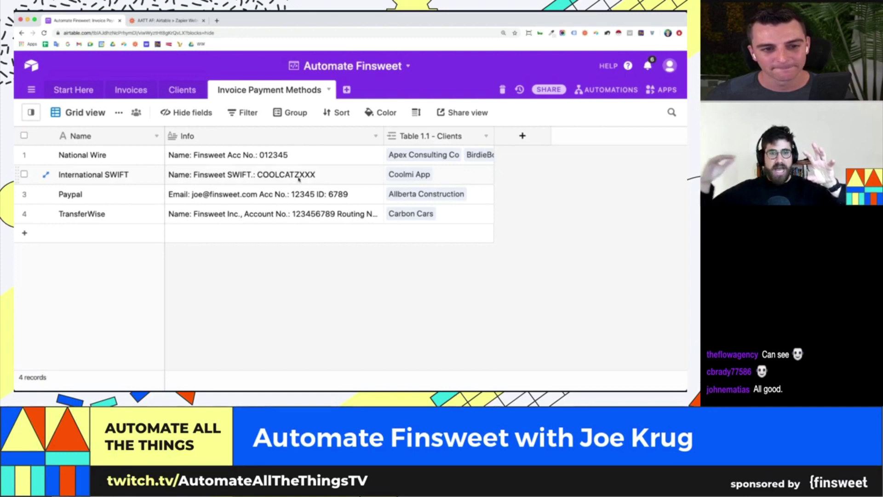
{"action": "left_click", "coordinate": [181, 90]}
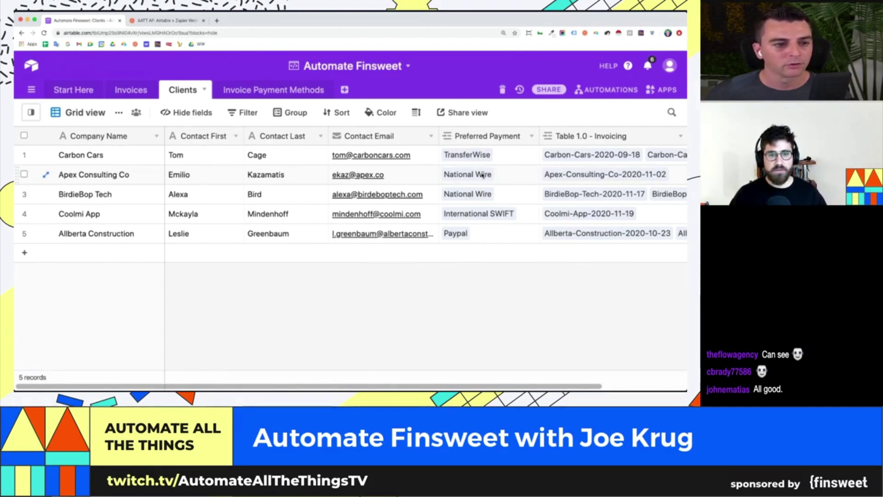
{"action": "left_click", "coordinate": [137, 92]}
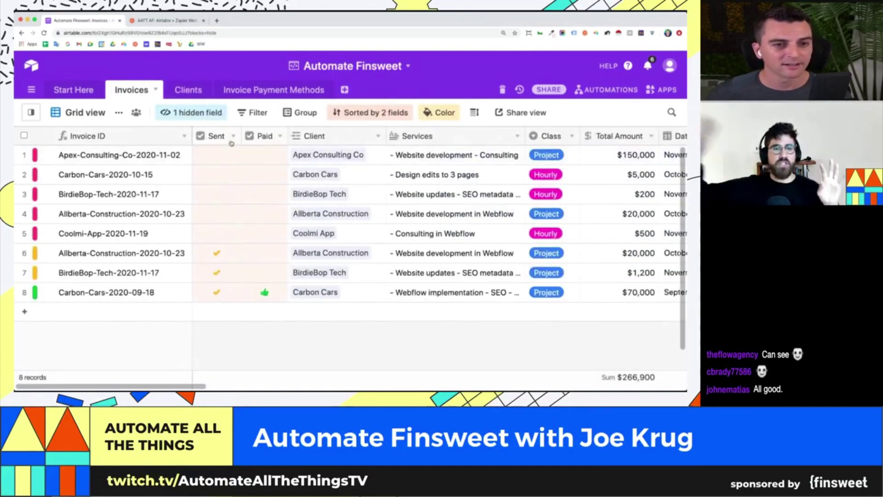
{"action": "left_click", "coordinate": [190, 95]}
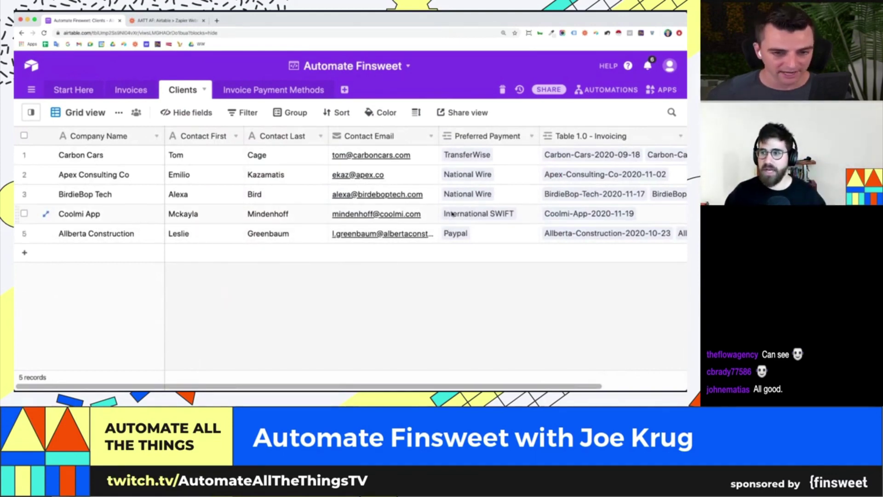
Examine the Invoices table's fields from Client and Services through Class, Total Amount, Date Created and Payment Type.
{"action": "left_click", "coordinate": [123, 89]}
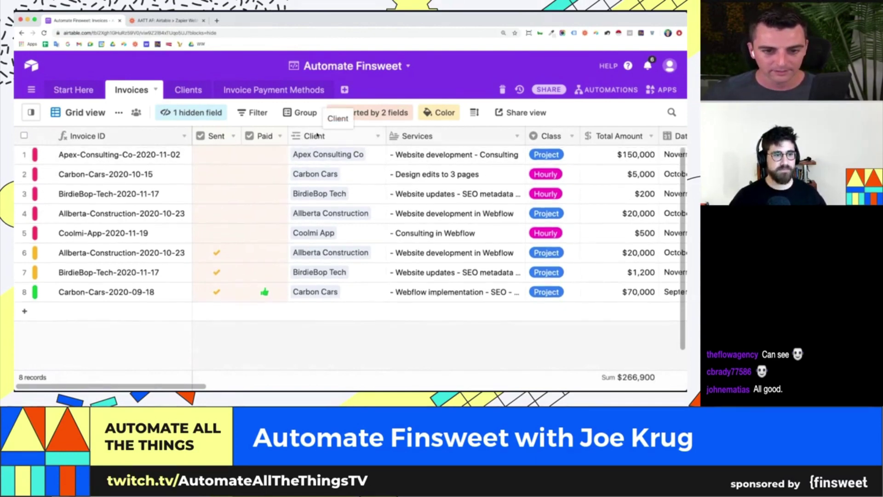
{"action": "scroll", "coordinate": [317, 134], "scroll_direction": "right", "scroll_amount": 5}
{"action": "scroll", "coordinate": [317, 134], "scroll_direction": "up", "scroll_amount": 1}
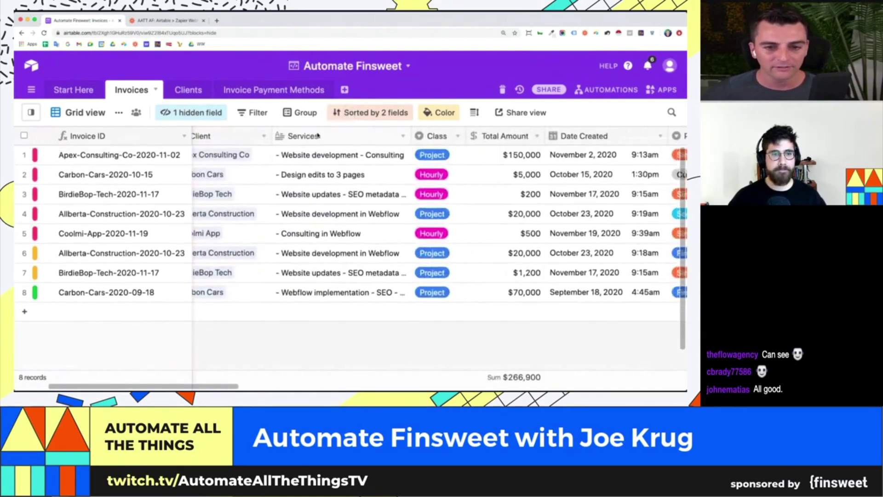
{"action": "scroll", "coordinate": [318, 135], "scroll_direction": "right", "scroll_amount": 4}
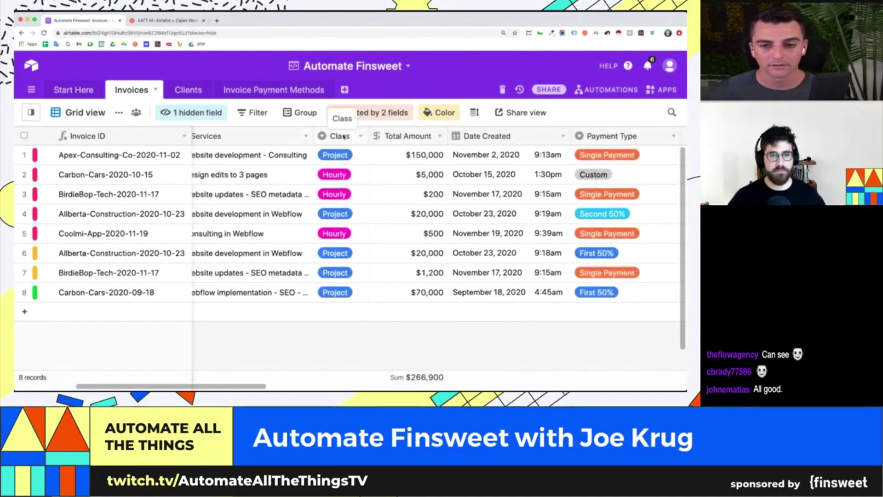
{"action": "scroll", "coordinate": [362, 137], "scroll_direction": "right", "scroll_amount": 2}
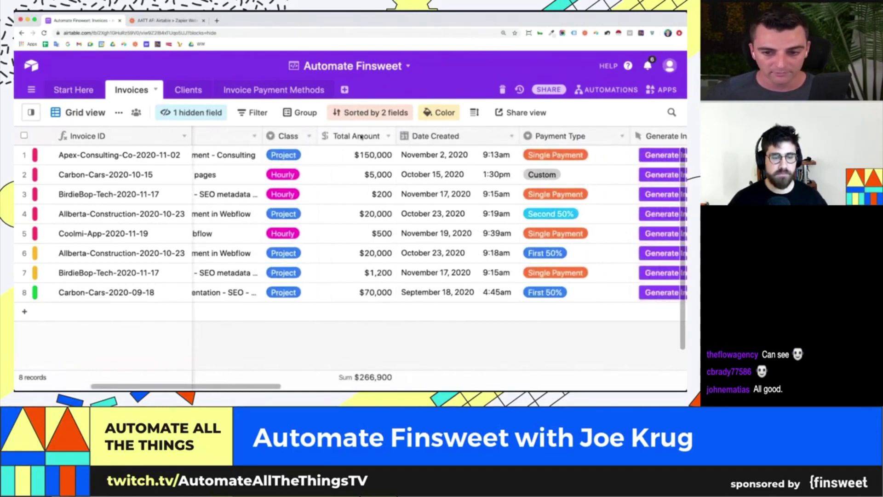
{"action": "scroll", "coordinate": [362, 137], "scroll_direction": "right", "scroll_amount": 1}
{"action": "scroll", "coordinate": [362, 137], "scroll_direction": "right", "scroll_amount": 4}
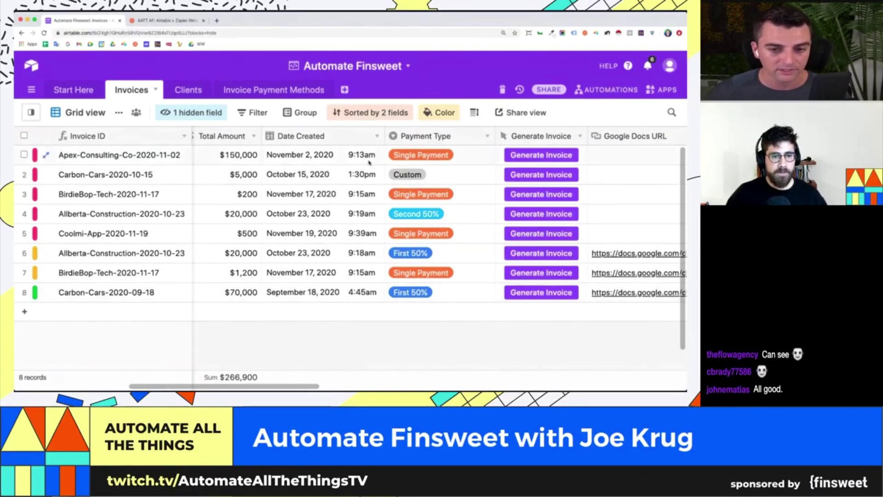
{"action": "scroll", "coordinate": [301, 191], "scroll_direction": "right", "scroll_amount": 5}
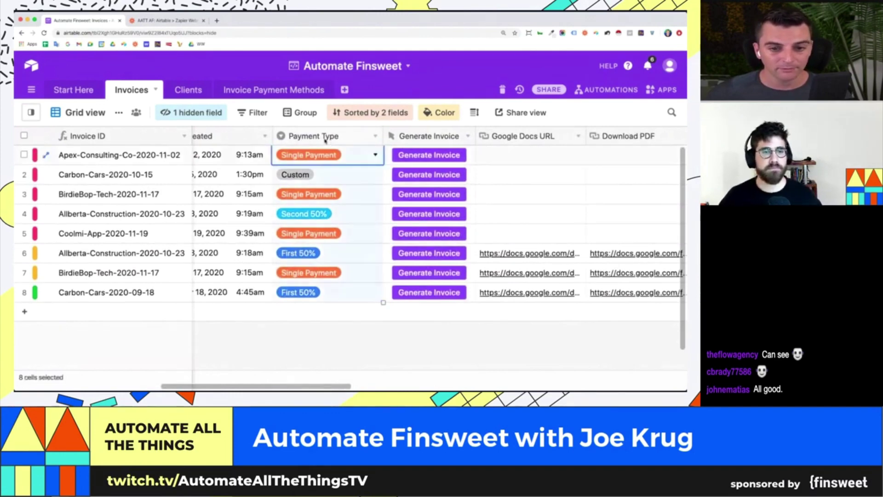
Review the select options of the Payment Type field in the Invoices table and narrow its column slightly.
{"action": "double_click", "coordinate": [324, 138]}
{"action": "scroll", "coordinate": [340, 252], "scroll_direction": "down", "scroll_amount": 2}
{"action": "scroll", "coordinate": [340, 253], "scroll_direction": "down", "scroll_amount": 1}
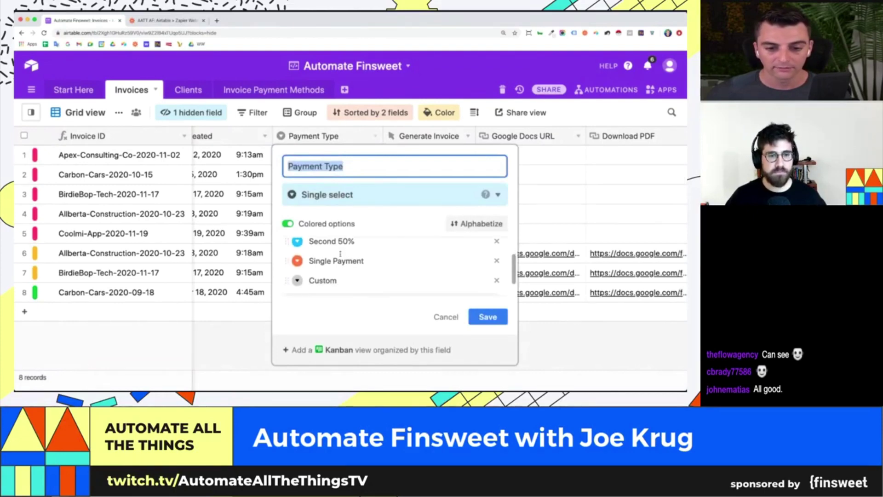
{"action": "scroll", "coordinate": [341, 253], "scroll_direction": "up", "scroll_amount": 3}
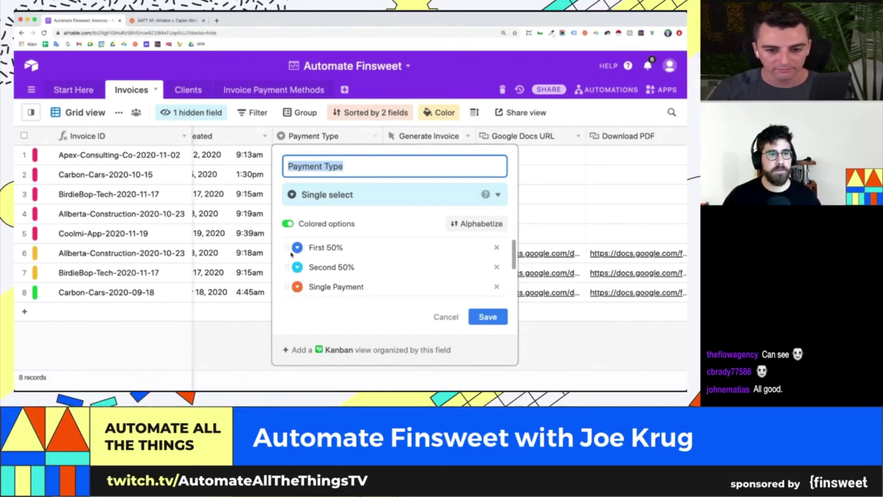
{"action": "scroll", "coordinate": [328, 263], "scroll_direction": "down", "scroll_amount": 2}
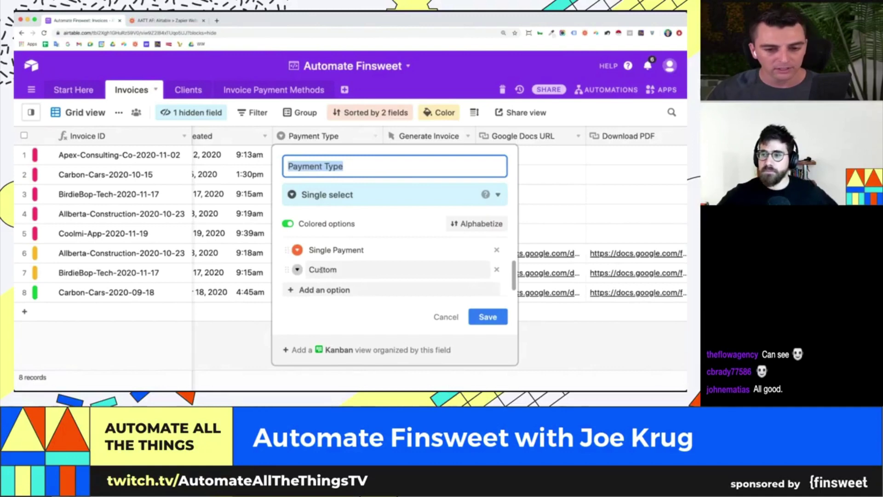
{"action": "left_click", "coordinate": [487, 317]}
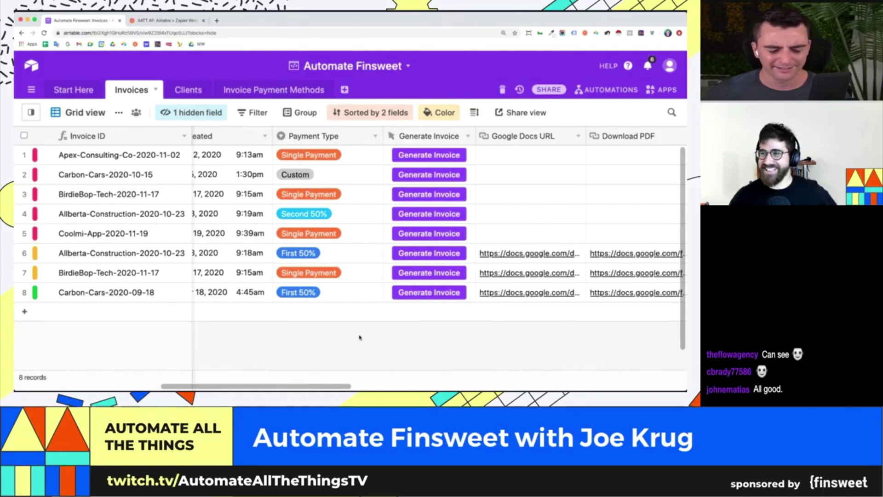
{"action": "left_click_drag", "start_coordinate": [384, 135], "coordinate": [370, 135]}
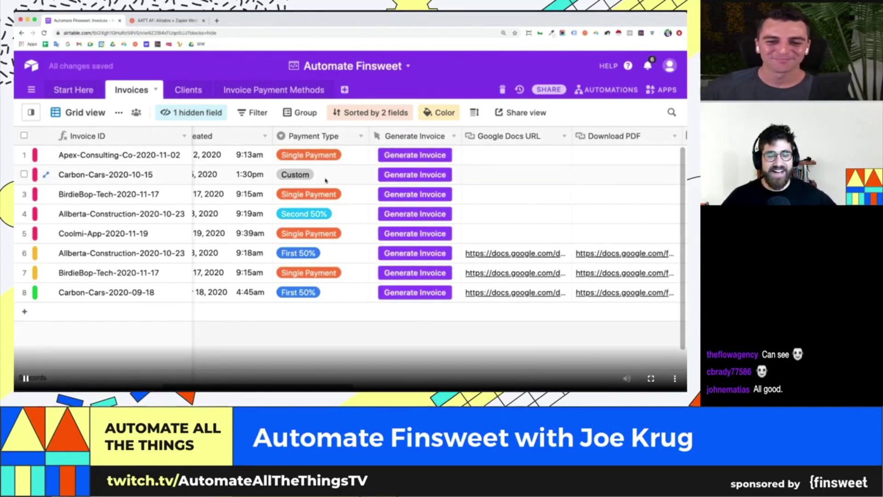
Look over the invoice records again, from the Paid and Client fields across to Generate Invoice and Download PDF.
{"action": "scroll", "coordinate": [326, 181], "scroll_direction": "left", "scroll_amount": 1}
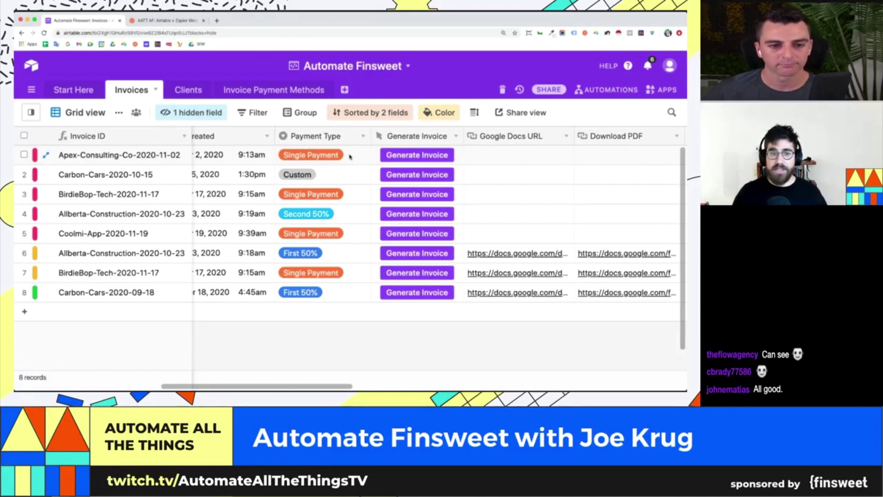
{"action": "scroll", "coordinate": [350, 157], "scroll_direction": "left", "scroll_amount": 10}
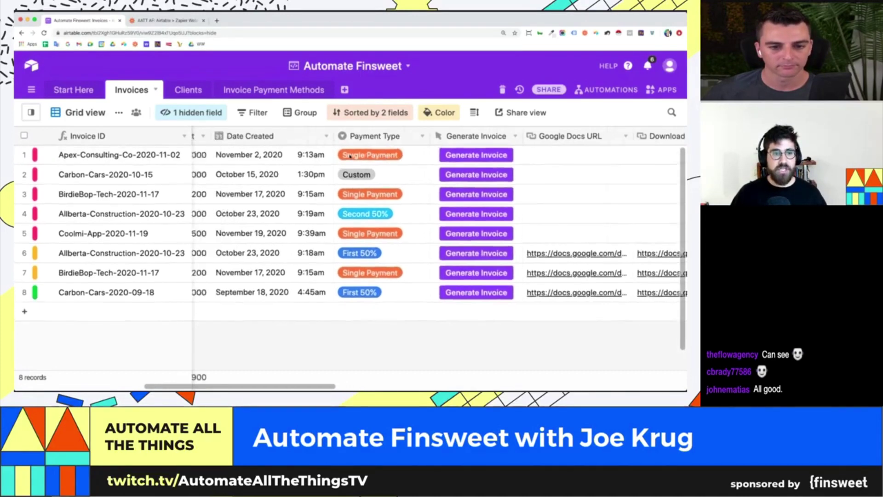
{"action": "scroll", "coordinate": [351, 156], "scroll_direction": "left", "scroll_amount": 4}
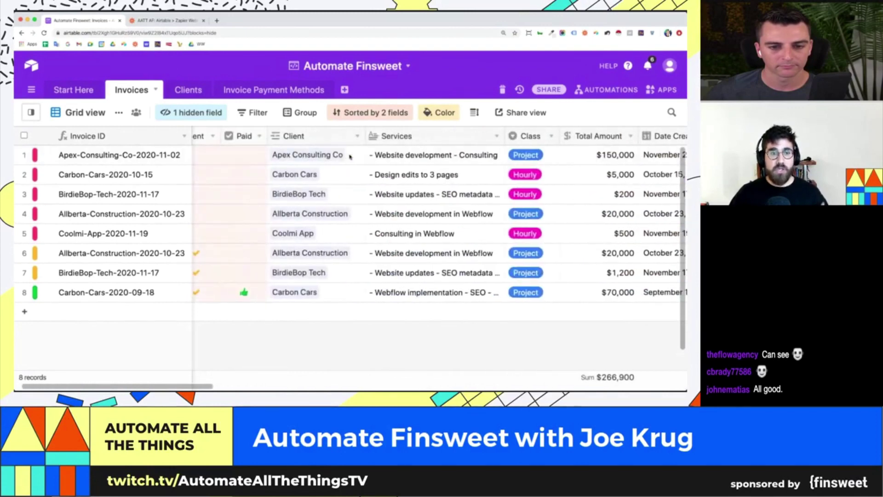
{"action": "scroll", "coordinate": [399, 161], "scroll_direction": "left", "scroll_amount": 1}
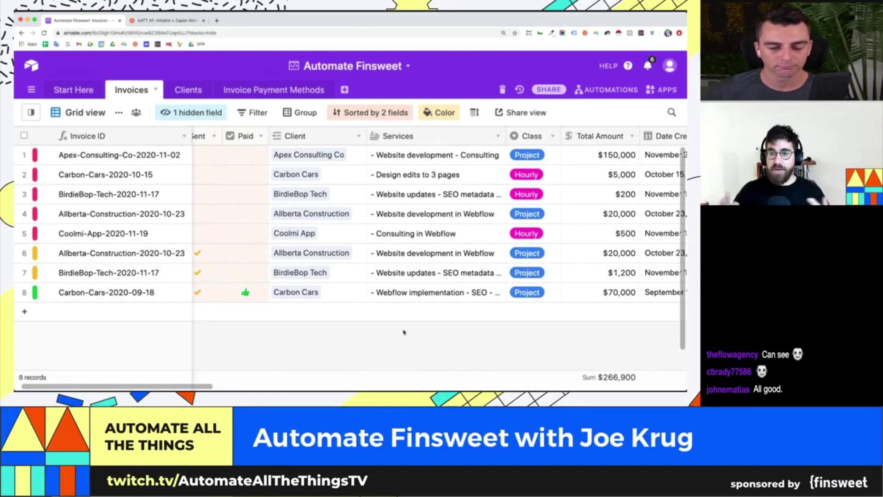
{"action": "scroll", "coordinate": [403, 313], "scroll_direction": "right", "scroll_amount": 10}
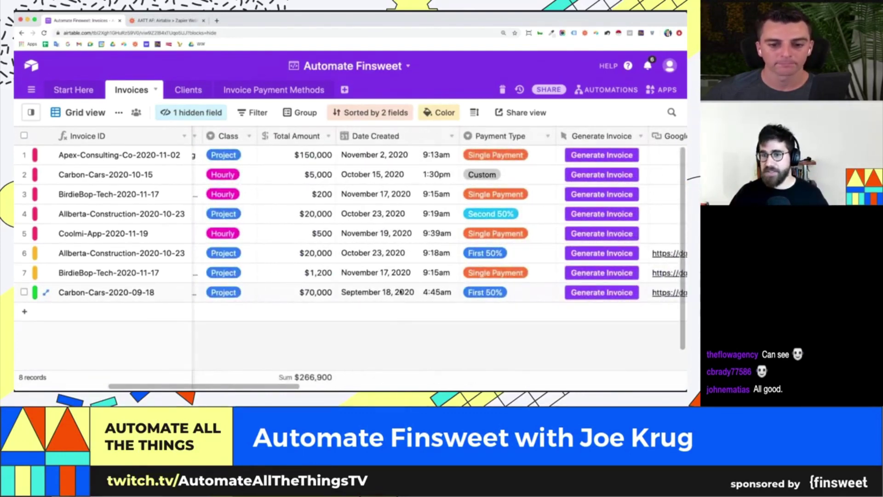
{"action": "scroll", "coordinate": [401, 292], "scroll_direction": "right", "scroll_amount": 1}
{"action": "scroll", "coordinate": [401, 291], "scroll_direction": "right", "scroll_amount": 1}
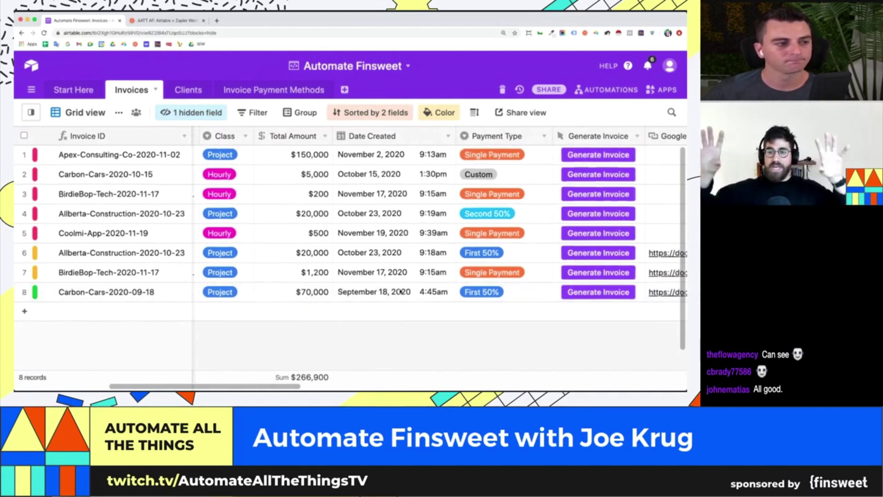
{"action": "scroll", "coordinate": [402, 292], "scroll_direction": "down", "scroll_amount": 1}
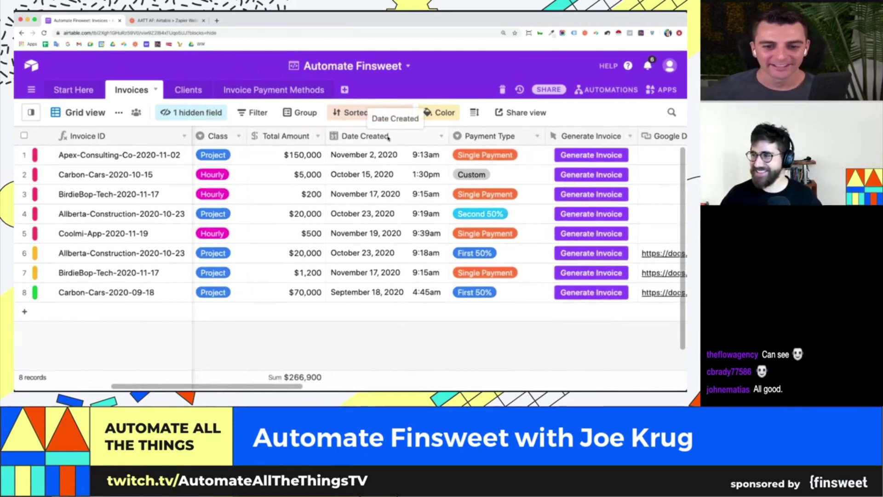
{"action": "scroll", "coordinate": [389, 138], "scroll_direction": "right", "scroll_amount": 6}
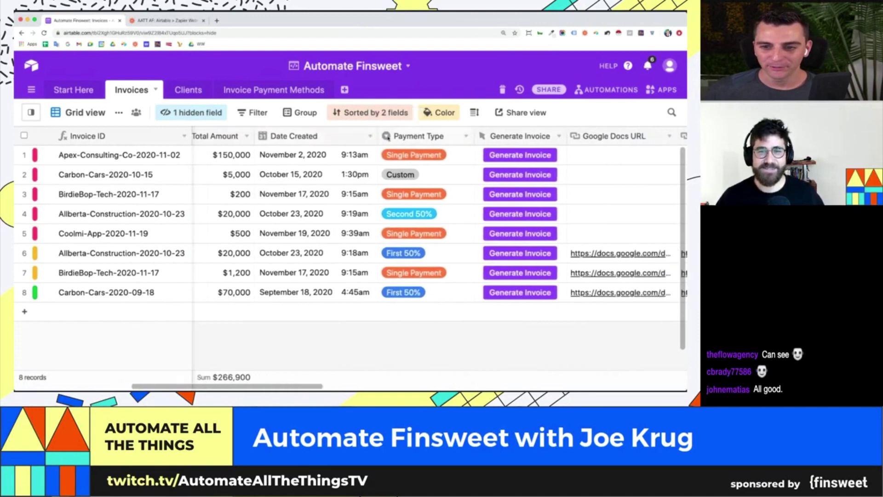
{"action": "scroll", "coordinate": [449, 138], "scroll_direction": "right", "scroll_amount": 2}
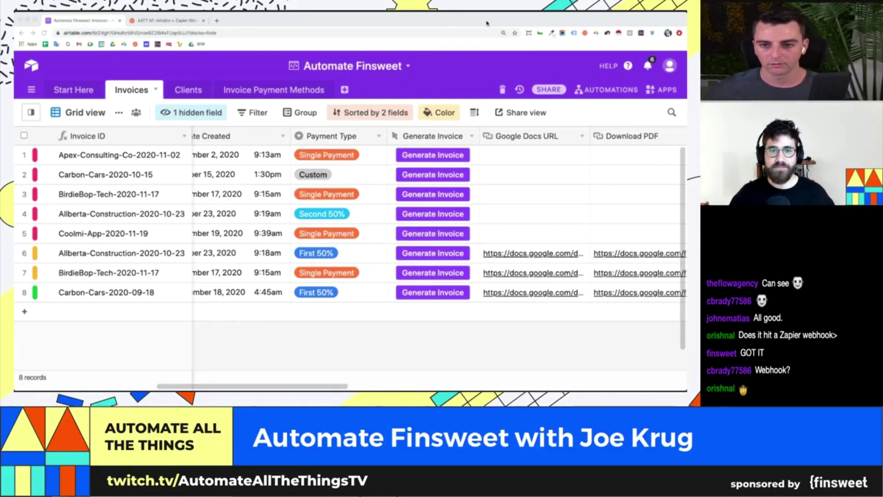
Inspect the Generate Invoice button field's action and webhook URL formula, and save the field configuration.
{"action": "double_click", "coordinate": [428, 136]}
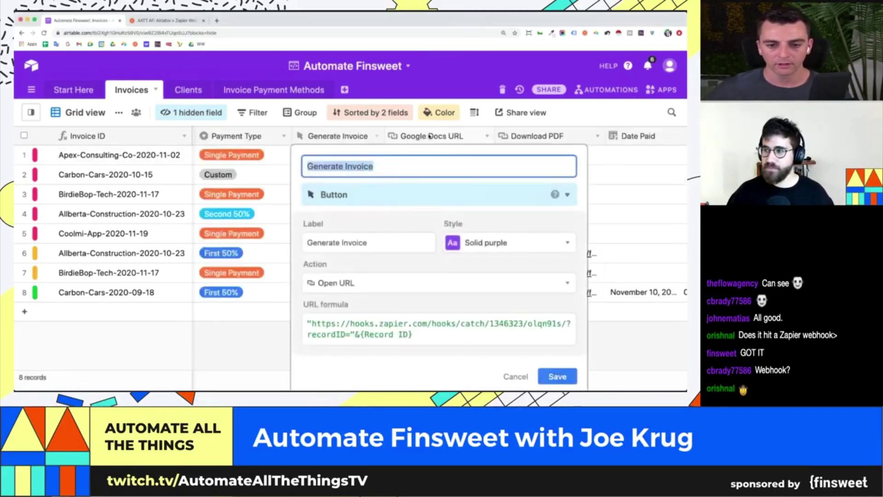
{"action": "left_click_drag", "start_coordinate": [420, 337], "coordinate": [310, 318]}
{"action": "left_click", "coordinate": [309, 319]}
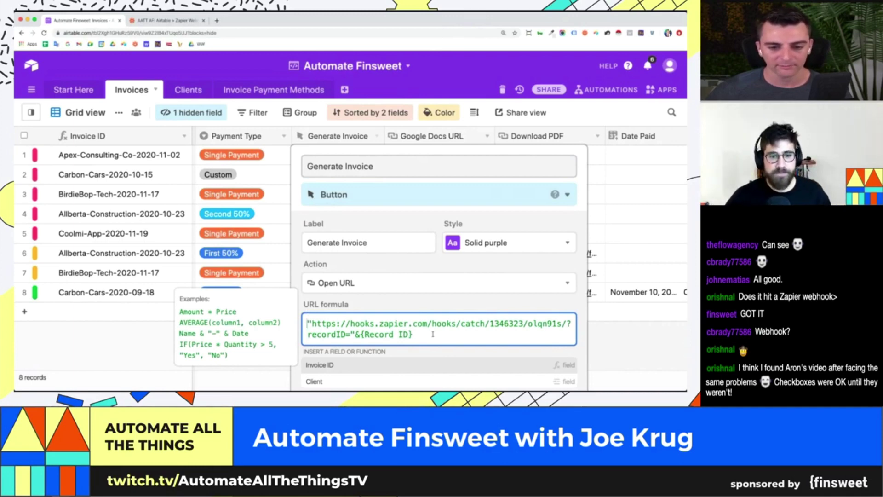
{"action": "left_click_drag", "start_coordinate": [432, 334], "coordinate": [302, 315]}
{"action": "left_click", "coordinate": [369, 302]}
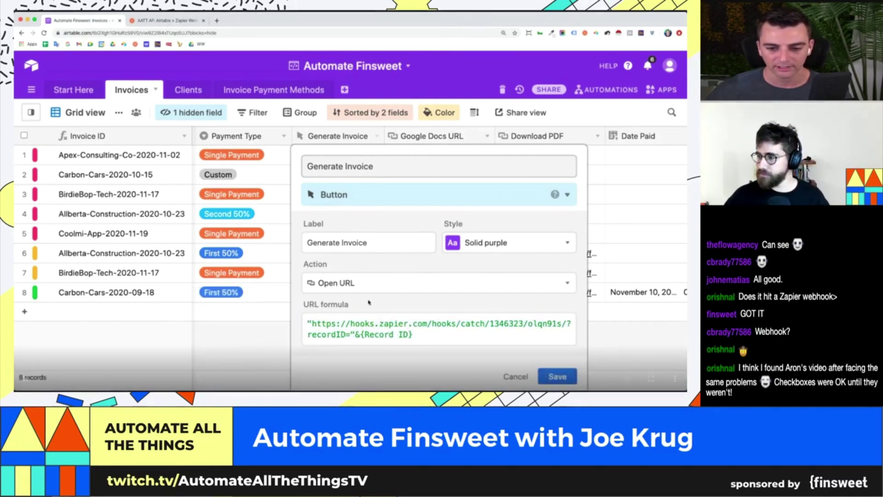
{"action": "left_click", "coordinate": [563, 377]}
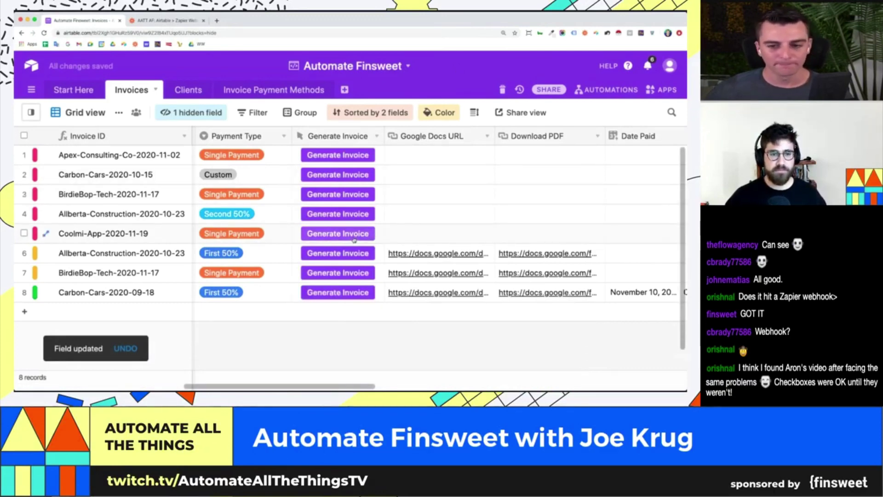
{"action": "scroll", "coordinate": [354, 240], "scroll_direction": "right", "scroll_amount": 1}
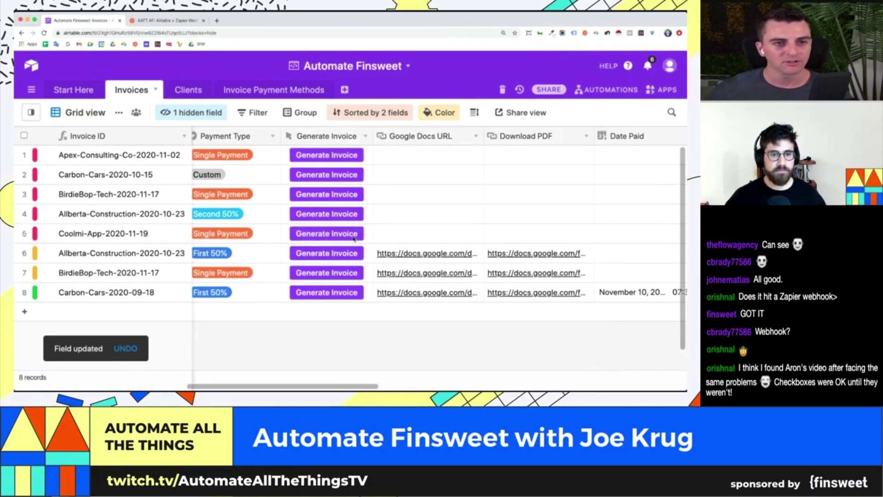
Examine the Invoices table's fields from Generate Invoice through Google Docs URL, Download PDF, Date Paid and the preferred payment fields.
{"action": "scroll", "coordinate": [354, 238], "scroll_direction": "right", "scroll_amount": 3}
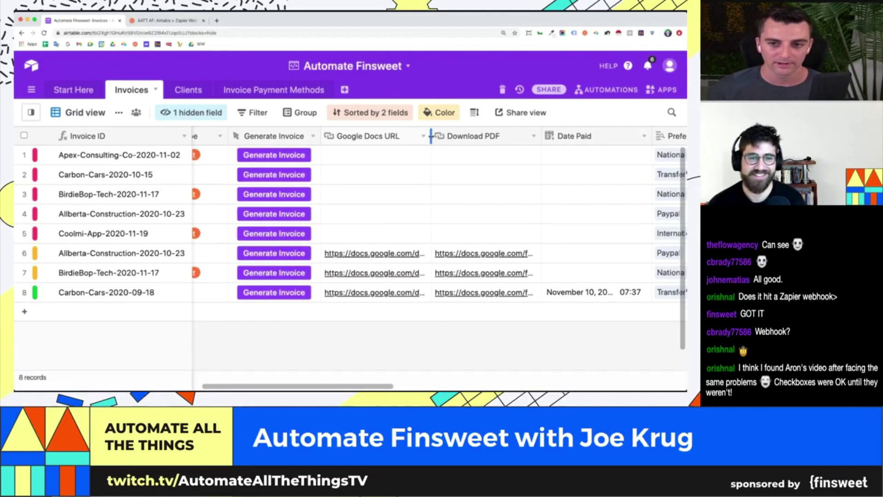
{"action": "scroll", "coordinate": [460, 138], "scroll_direction": "left", "scroll_amount": 1}
{"action": "scroll", "coordinate": [460, 135], "scroll_direction": "right", "scroll_amount": 2}
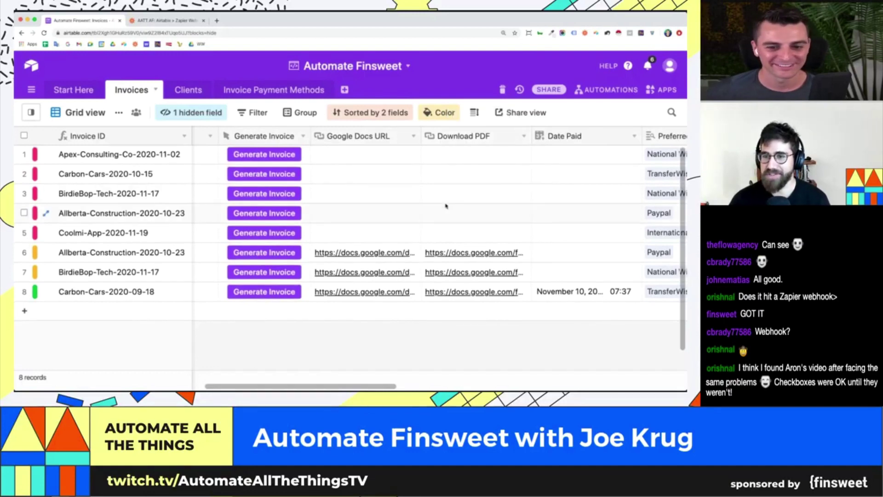
{"action": "scroll", "coordinate": [446, 206], "scroll_direction": "left", "scroll_amount": 2}
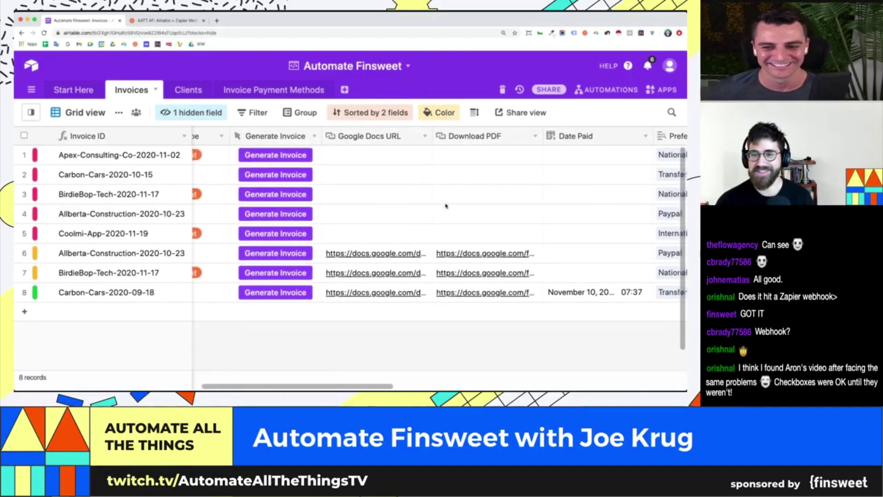
{"action": "scroll", "coordinate": [446, 206], "scroll_direction": "right", "scroll_amount": 5}
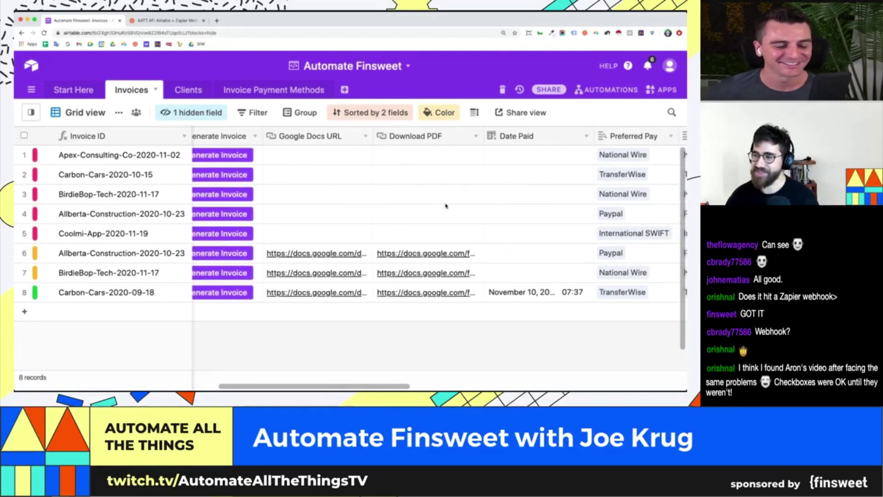
{"action": "scroll", "coordinate": [445, 205], "scroll_direction": "right", "scroll_amount": 1}
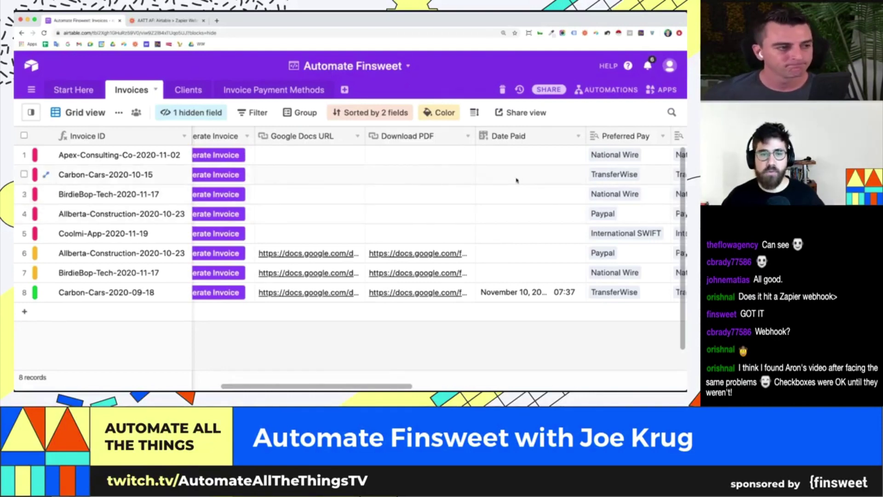
{"action": "scroll", "coordinate": [479, 273], "scroll_direction": "right", "scroll_amount": 1}
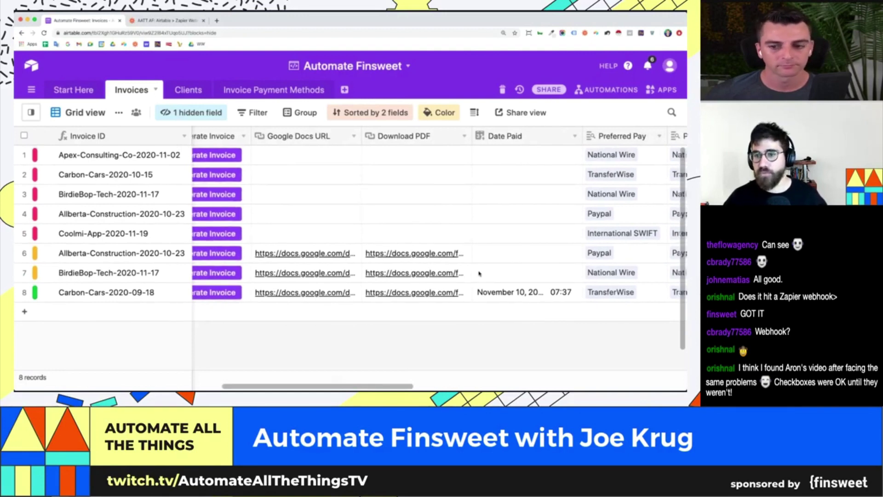
{"action": "scroll", "coordinate": [478, 273], "scroll_direction": "right", "scroll_amount": 2}
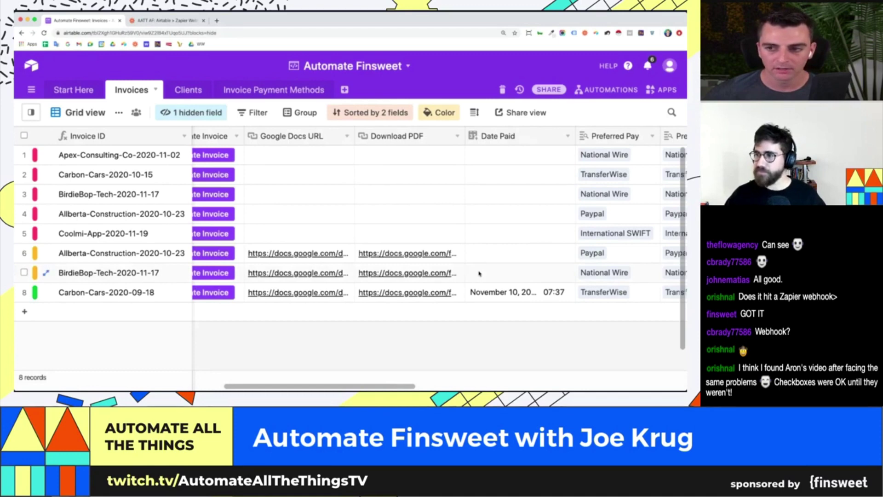
{"action": "scroll", "coordinate": [478, 274], "scroll_direction": "right", "scroll_amount": 3}
{"action": "scroll", "coordinate": [479, 274], "scroll_direction": "right", "scroll_amount": 8}
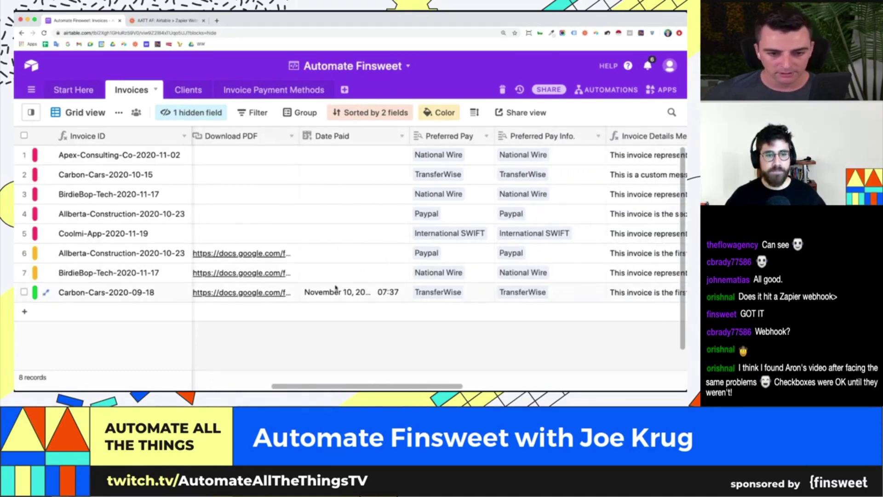
{"action": "scroll", "coordinate": [338, 280], "scroll_direction": "right", "scroll_amount": 4}
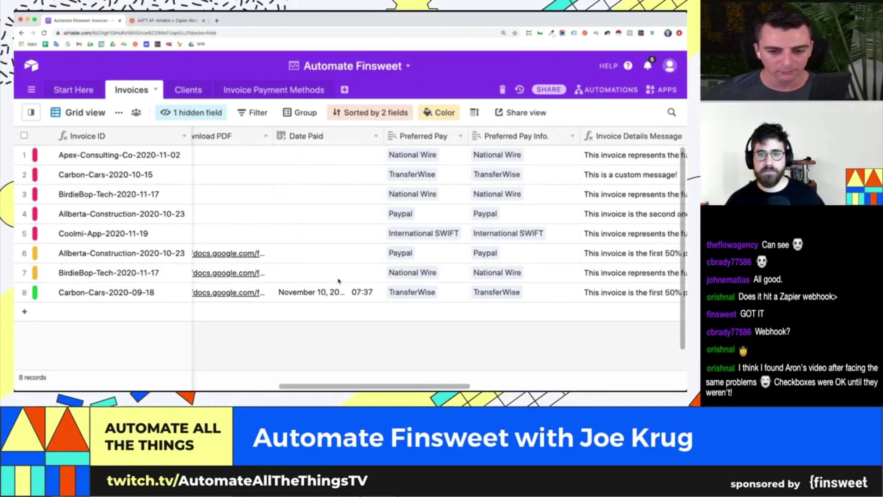
{"action": "scroll", "coordinate": [338, 281], "scroll_direction": "right", "scroll_amount": 4}
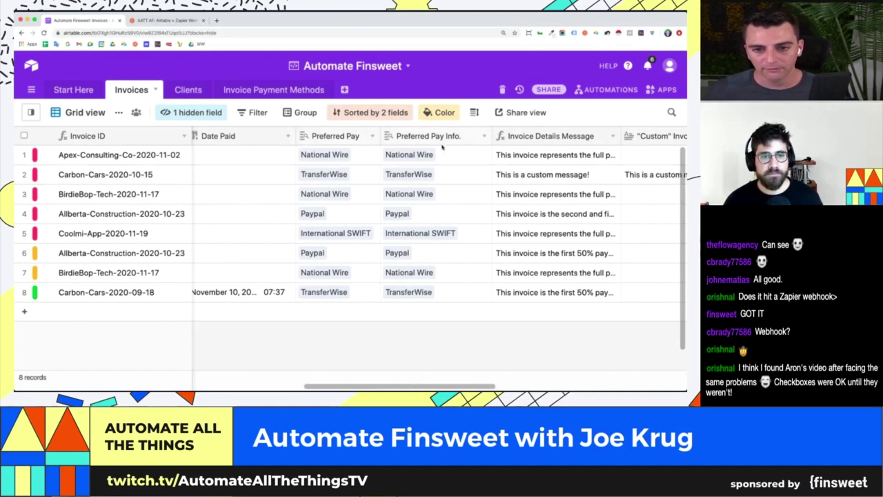
Delete the redundant Preferred Pay Info. field from the Invoices table.
{"action": "scroll", "coordinate": [442, 147], "scroll_direction": "right", "scroll_amount": 1}
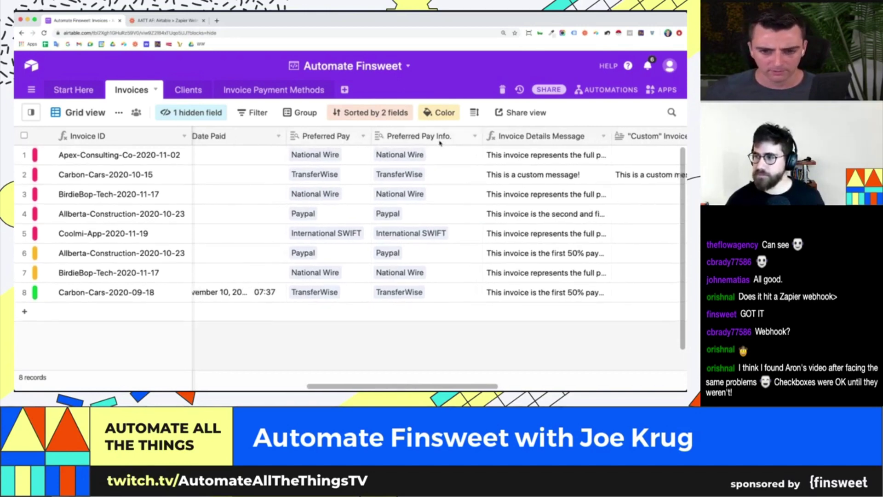
{"action": "right_click", "coordinate": [422, 136]}
{"action": "left_click", "coordinate": [408, 382]}
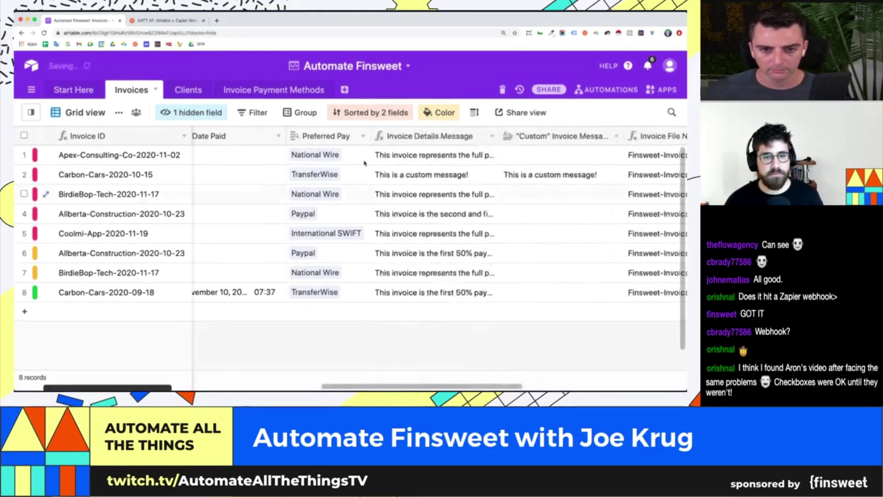
Inspect the Invoice Details Message formula down to its Custom payment type case, leaving the field configuration unsaved.
{"action": "scroll", "coordinate": [350, 138], "scroll_direction": "right", "scroll_amount": 4}
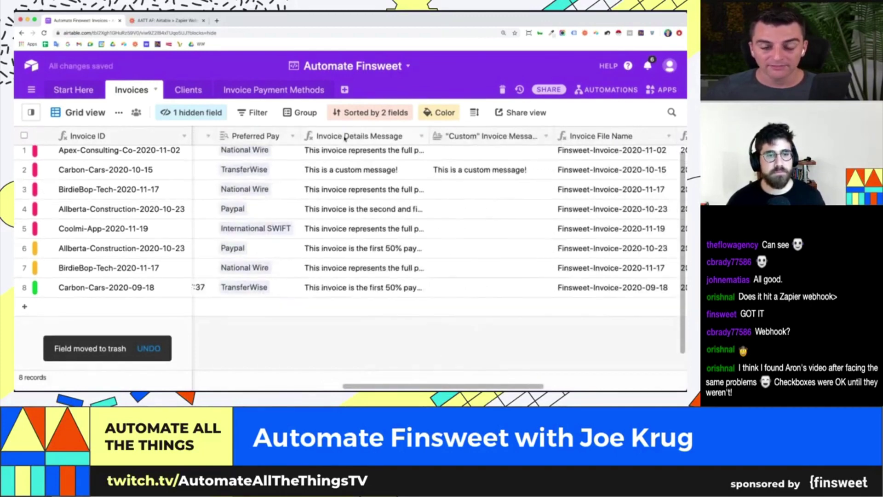
{"action": "double_click", "coordinate": [363, 137]}
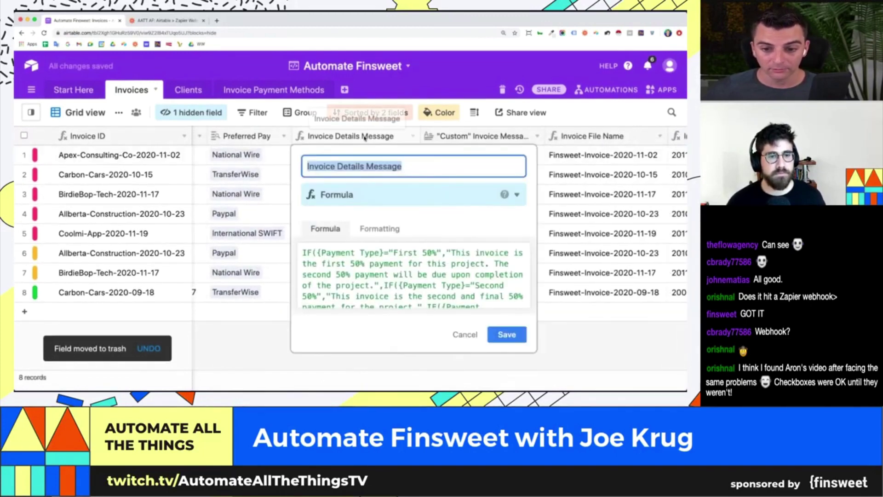
{"action": "scroll", "coordinate": [400, 268], "scroll_direction": "down", "scroll_amount": 3}
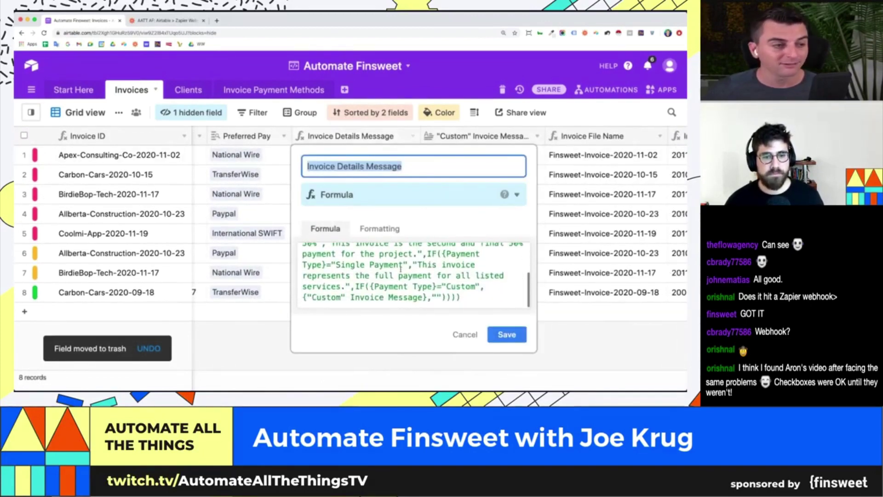
{"action": "left_click", "coordinate": [465, 334]}
Compare the payment types with the invoice messages, widening the Invoice Details Message column to read them and narrowing it to a moderate width.
{"action": "scroll", "coordinate": [289, 181], "scroll_direction": "left", "scroll_amount": 10}
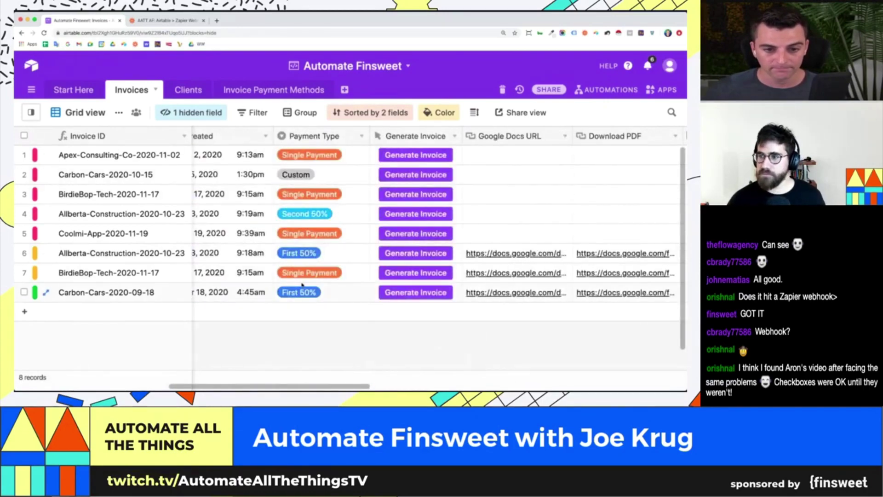
{"action": "scroll", "coordinate": [302, 285], "scroll_direction": "right", "scroll_amount": 10}
{"action": "scroll", "coordinate": [299, 276], "scroll_direction": "left", "scroll_amount": 3}
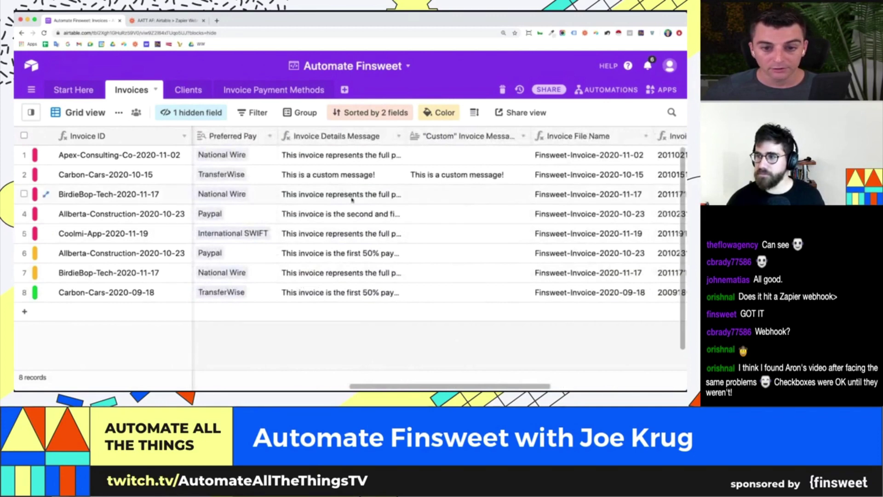
{"action": "left_click_drag", "start_coordinate": [405, 136], "coordinate": [589, 140]}
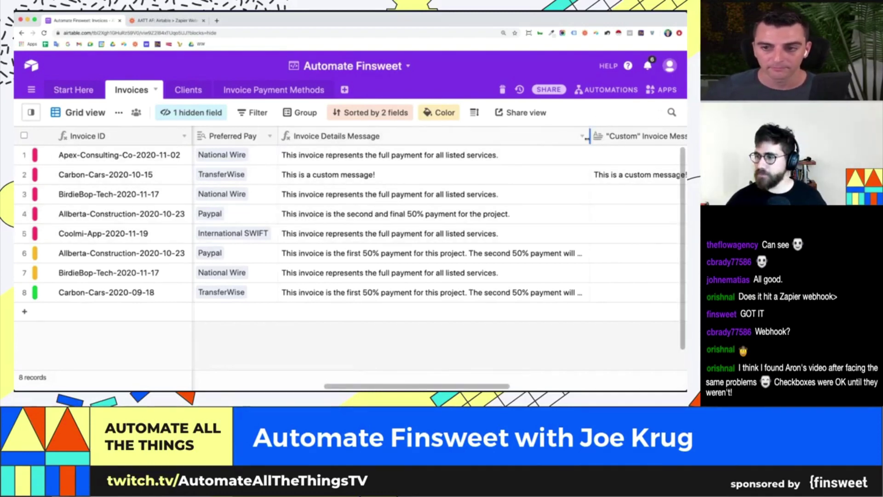
{"action": "left_click_drag", "start_coordinate": [589, 136], "coordinate": [431, 137]}
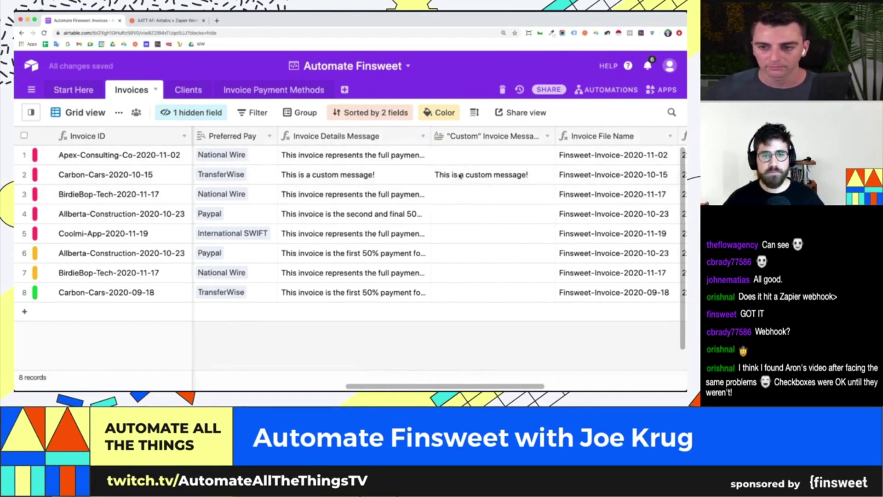
Examine the Invoice # and Invoice File Name values of the Apex-Consulting-Co-2020-11-02 record.
{"action": "scroll", "coordinate": [460, 175], "scroll_direction": "right", "scroll_amount": 8}
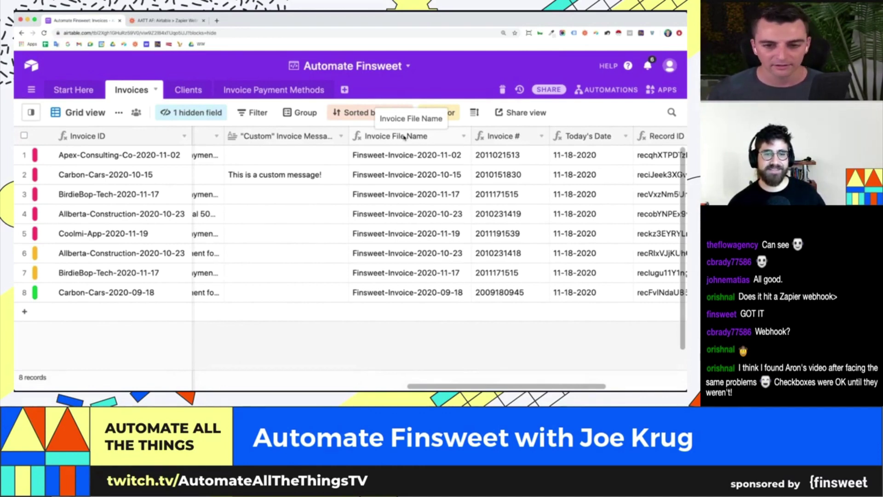
{"action": "left_click", "coordinate": [506, 156]}
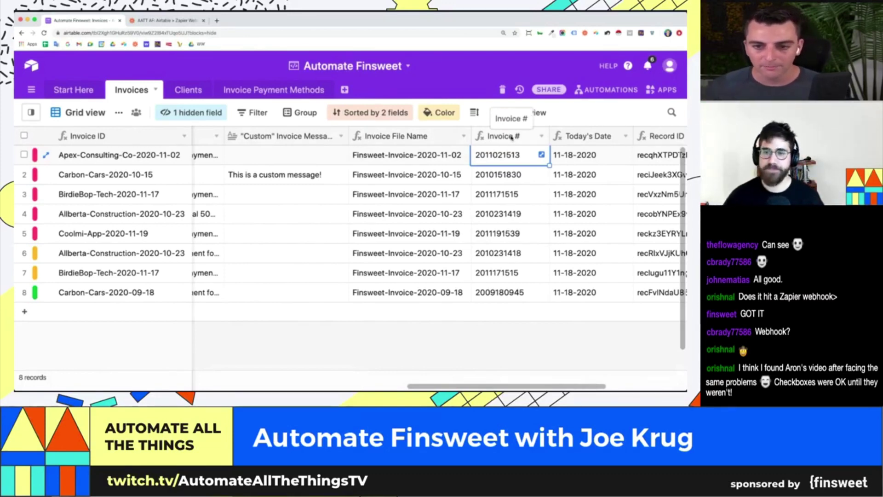
{"action": "left_click", "coordinate": [427, 159]}
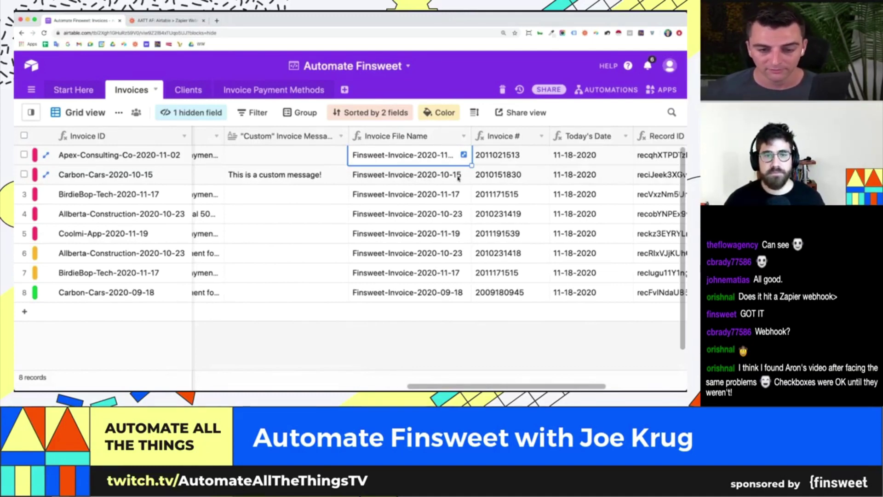
Inspect the Invoice File Name formula, compare it with the Date Created field it references, and save the field configuration.
{"action": "double_click", "coordinate": [396, 137]}
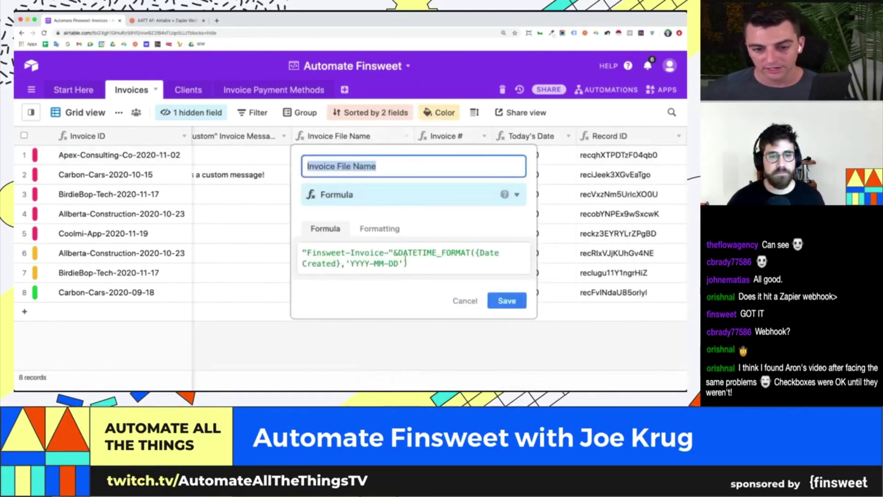
{"action": "scroll", "coordinate": [226, 245], "scroll_direction": "left", "scroll_amount": 10}
{"action": "scroll", "coordinate": [226, 244], "scroll_direction": "right", "scroll_amount": 1}
{"action": "scroll", "coordinate": [226, 244], "scroll_direction": "left", "scroll_amount": 2}
{"action": "scroll", "coordinate": [226, 245], "scroll_direction": "right", "scroll_amount": 1}
{"action": "scroll", "coordinate": [226, 244], "scroll_direction": "right", "scroll_amount": 1}
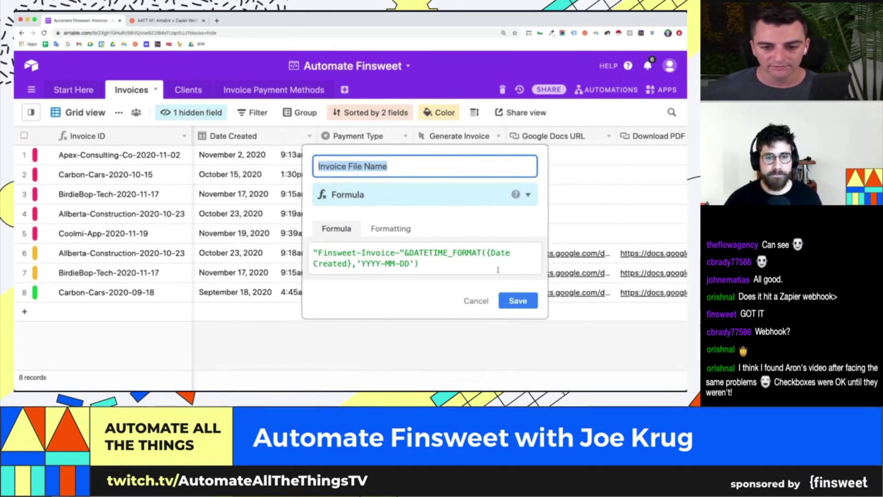
{"action": "left_click", "coordinate": [511, 301]}
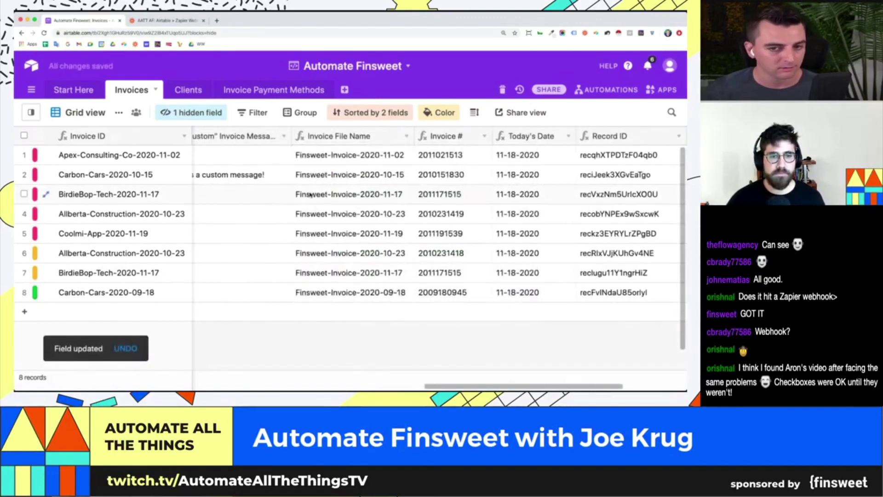
Check the Date Created dates and times of the invoices against their Invoice File Name and Invoice # values.
{"action": "scroll", "coordinate": [310, 195], "scroll_direction": "right", "scroll_amount": 1}
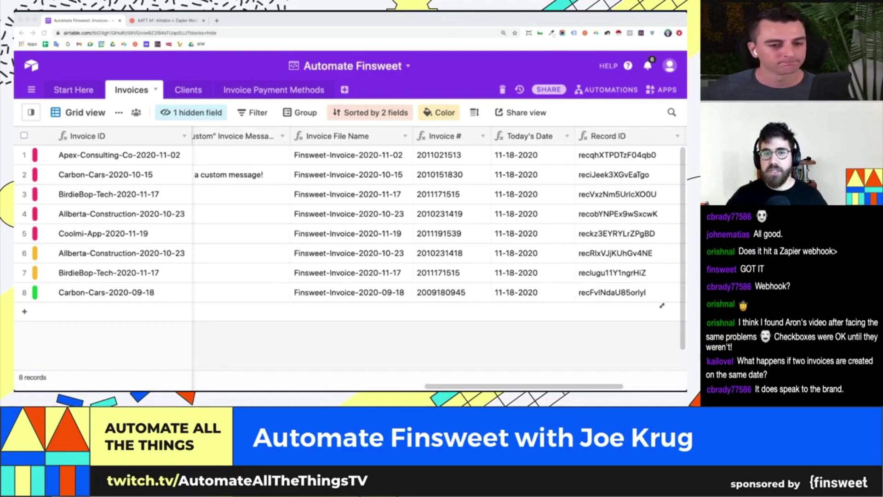
{"action": "scroll", "coordinate": [394, 207], "scroll_direction": "left", "scroll_amount": 10}
{"action": "scroll", "coordinate": [393, 207], "scroll_direction": "left", "scroll_amount": 8}
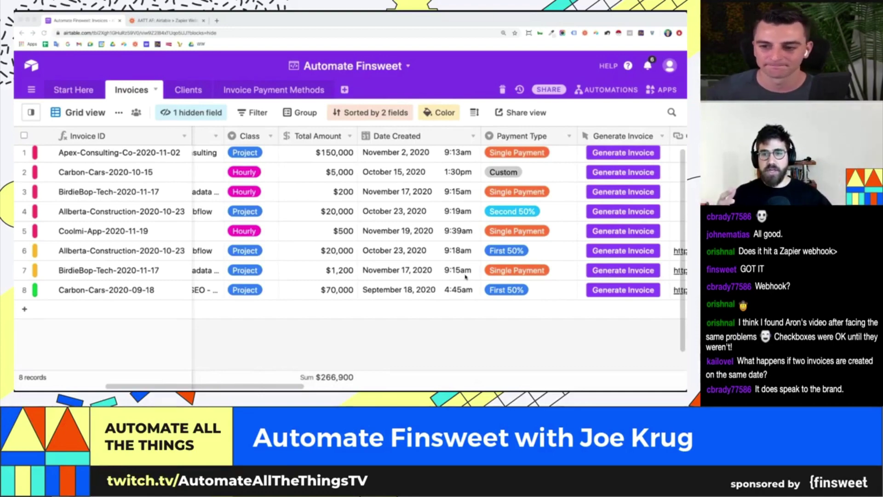
{"action": "scroll", "coordinate": [466, 276], "scroll_direction": "right", "scroll_amount": 10}
{"action": "scroll", "coordinate": [466, 276], "scroll_direction": "right", "scroll_amount": 10}
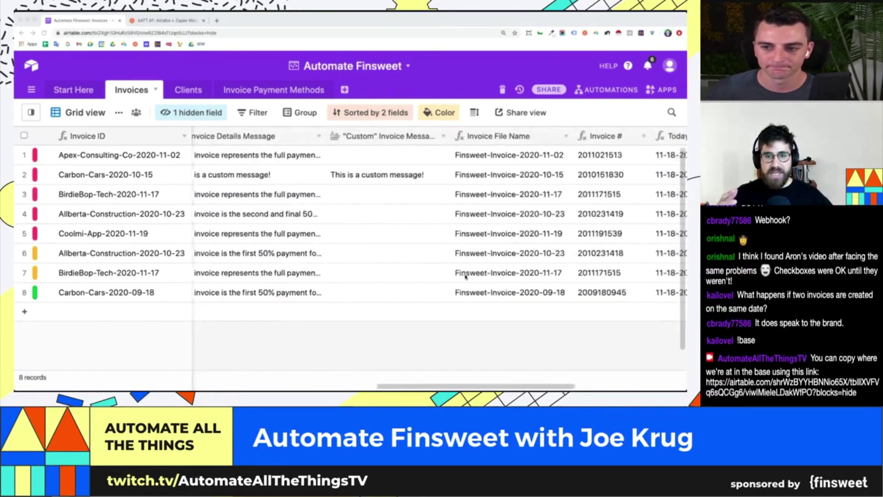
{"action": "scroll", "coordinate": [466, 276], "scroll_direction": "right", "scroll_amount": 8}
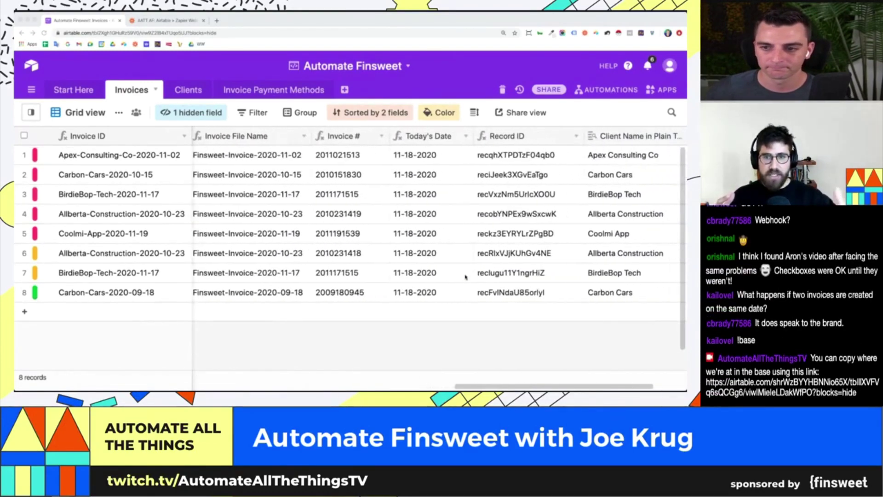
Inspect the date format used in the Invoice # field's formula and save the field configuration.
{"action": "scroll", "coordinate": [465, 277], "scroll_direction": "left", "scroll_amount": 2}
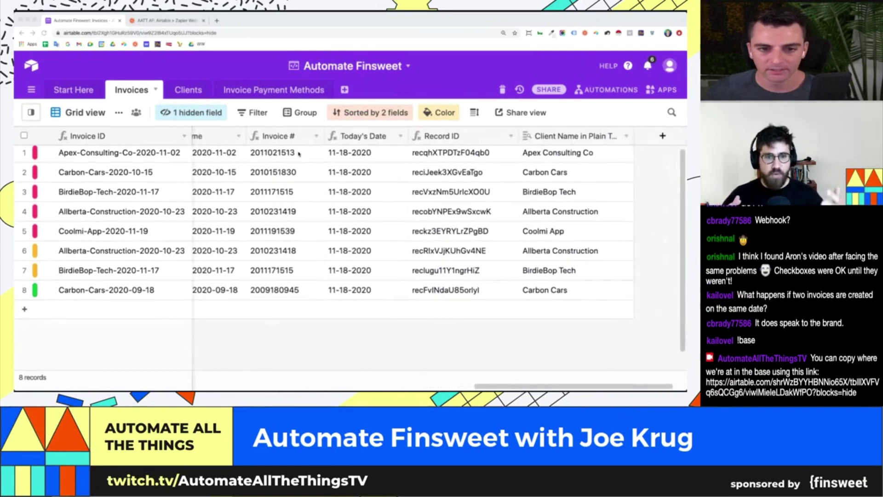
{"action": "double_click", "coordinate": [282, 137]}
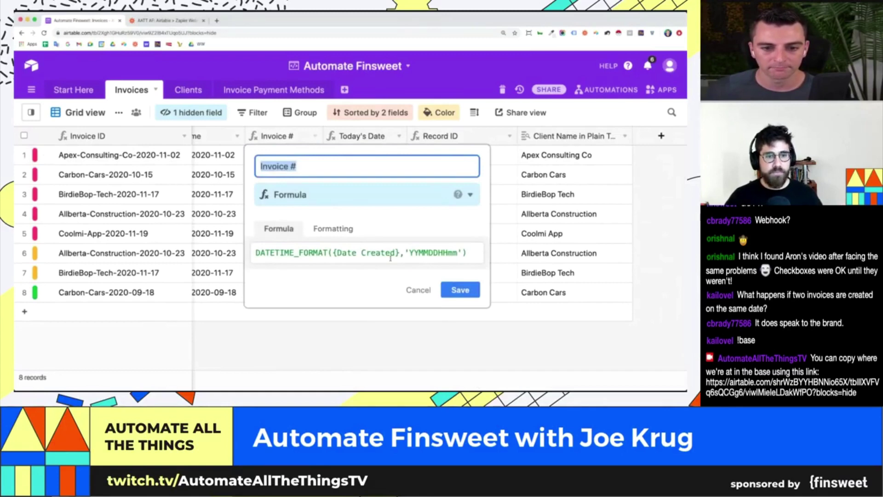
{"action": "left_click", "coordinate": [459, 291]}
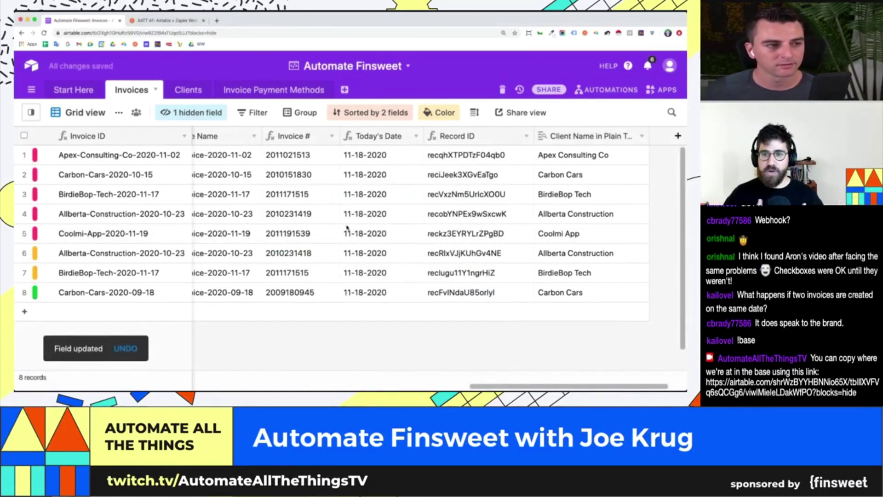
Return to the Generate Invoice, Google Docs URL and Download PDF fields of the invoice records.
{"action": "scroll", "coordinate": [347, 227], "scroll_direction": "left", "scroll_amount": 10}
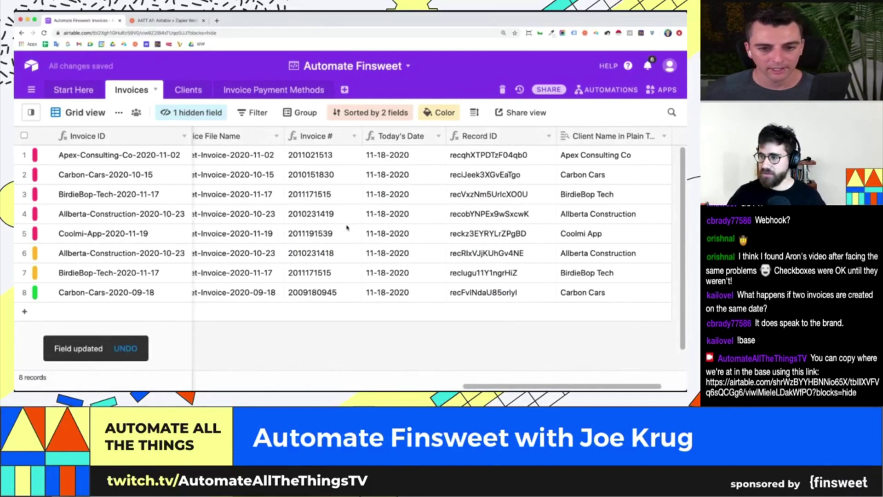
{"action": "scroll", "coordinate": [350, 227], "scroll_direction": "left", "scroll_amount": 7}
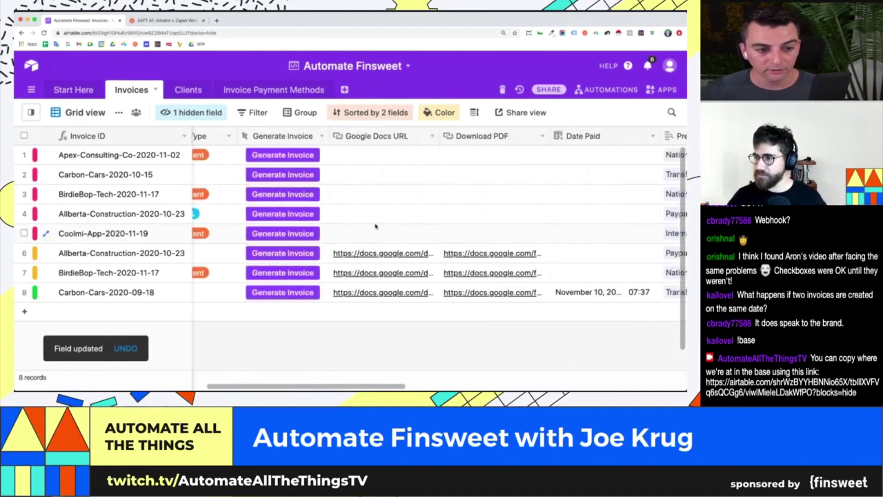
{"action": "scroll", "coordinate": [376, 226], "scroll_direction": "left", "scroll_amount": 2}
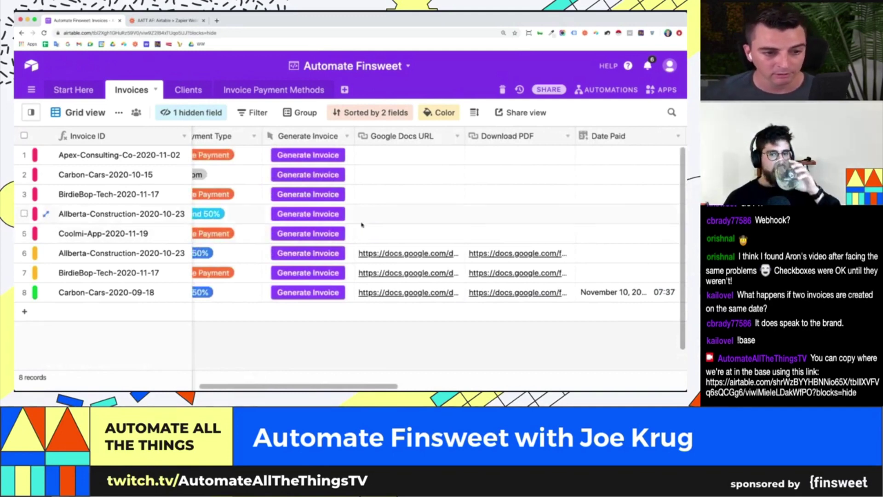
Generate the invoice for the Coolmi-App-2020-11-19 record and close the webhook response page.
{"action": "scroll", "coordinate": [355, 237], "scroll_direction": "left", "scroll_amount": 10}
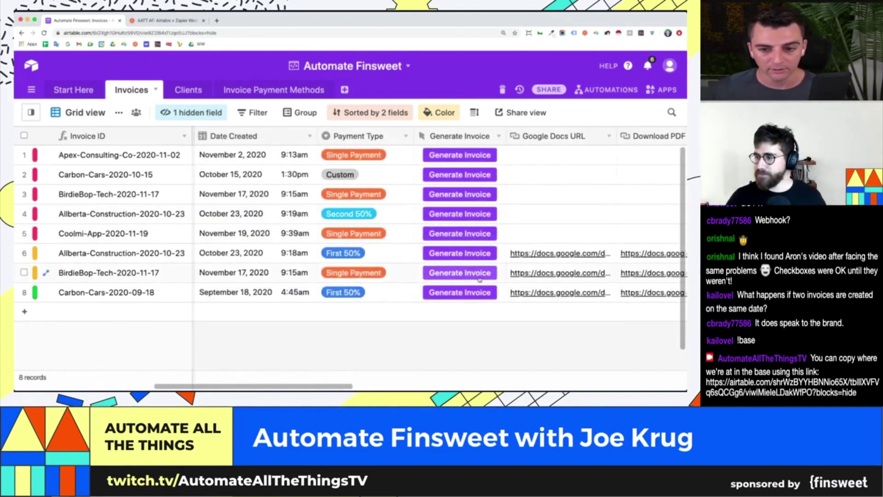
{"action": "left_click", "coordinate": [456, 234]}
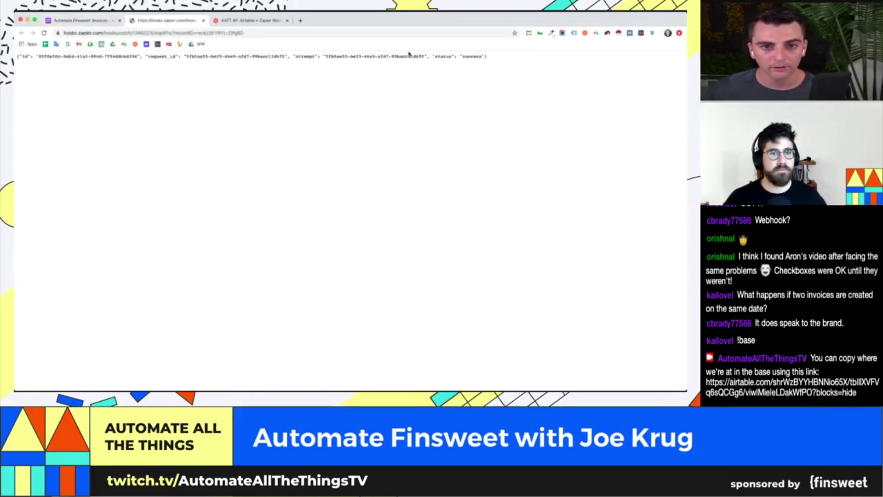
{"action": "left_click", "coordinate": [203, 21]}
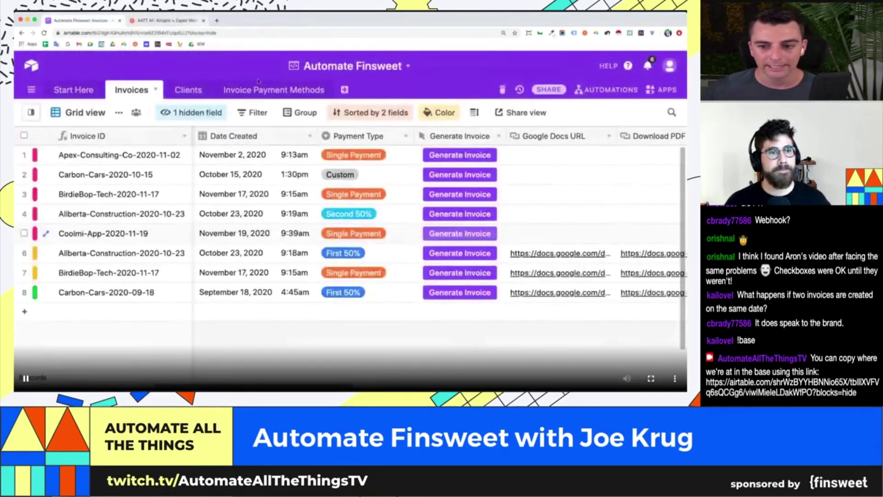
Mark the Coolmi-App-2020-11-19 invoice as Sent.
{"action": "scroll", "coordinate": [404, 259], "scroll_direction": "right", "scroll_amount": 2}
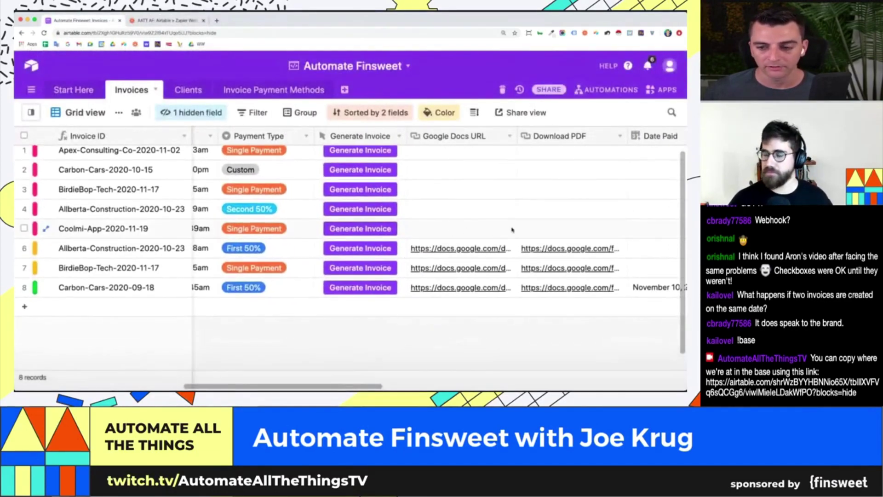
{"action": "scroll", "coordinate": [419, 230], "scroll_direction": "left", "scroll_amount": 5}
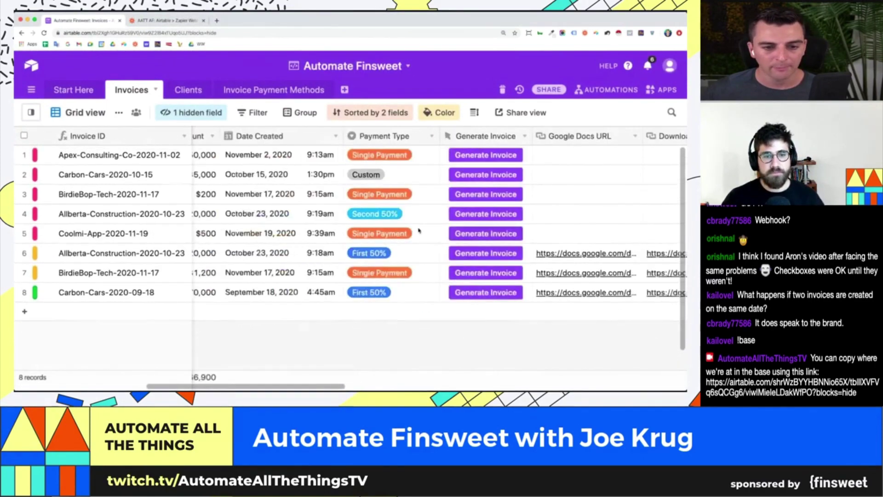
{"action": "left_click", "coordinate": [216, 233]}
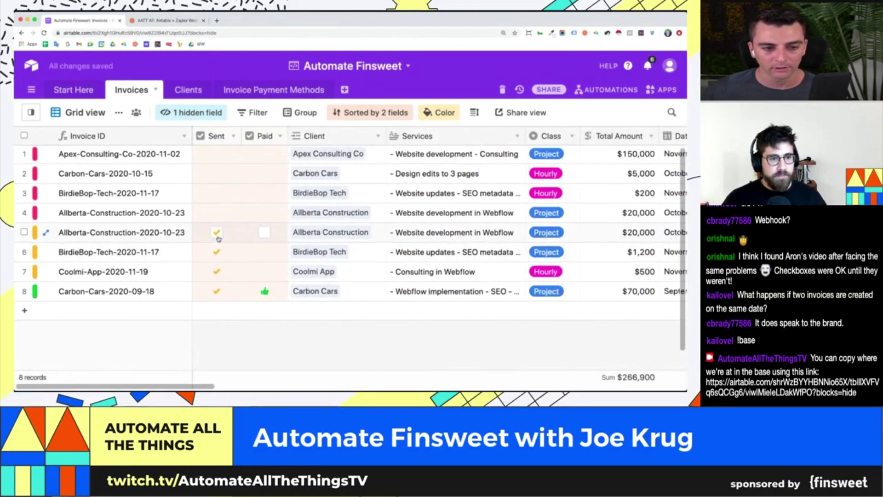
Open the generated Google Docs invoice from the Coolmi-App-2020-11-19 record's Google Docs URL.
{"action": "scroll", "coordinate": [219, 238], "scroll_direction": "right", "scroll_amount": 10}
{"action": "scroll", "coordinate": [219, 237], "scroll_direction": "left", "scroll_amount": 3}
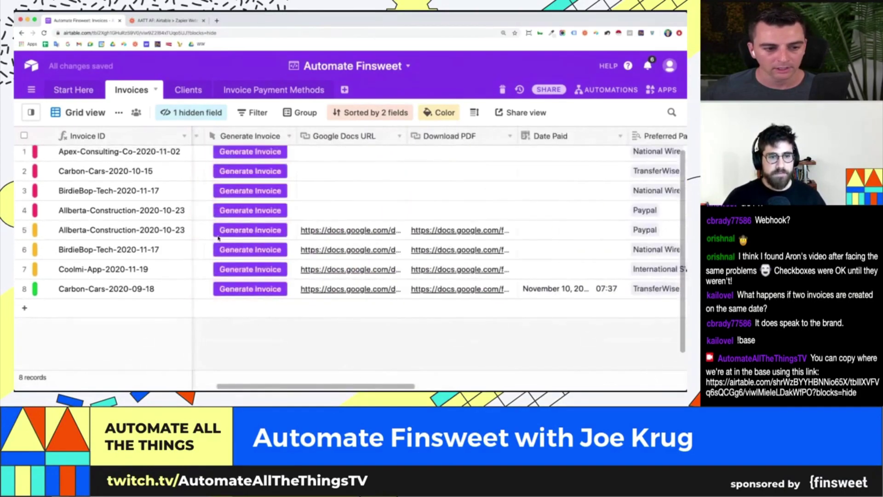
{"action": "left_click", "coordinate": [363, 270]}
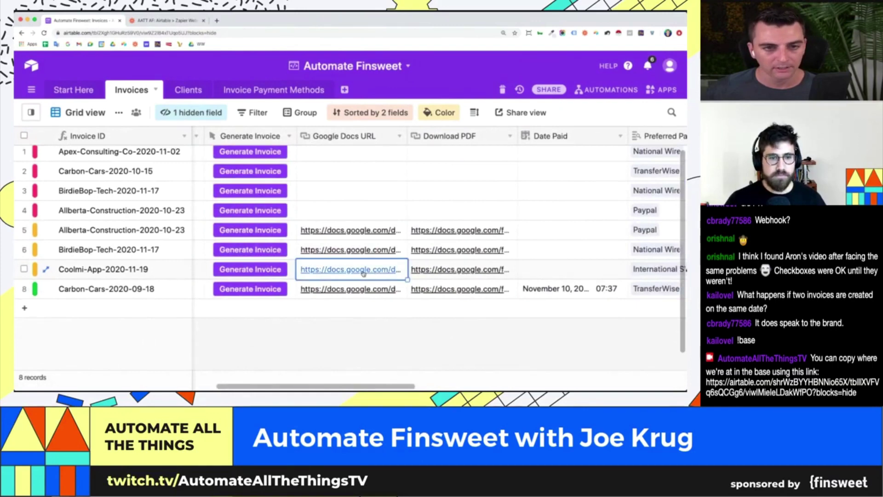
{"action": "left_click", "coordinate": [363, 274]}
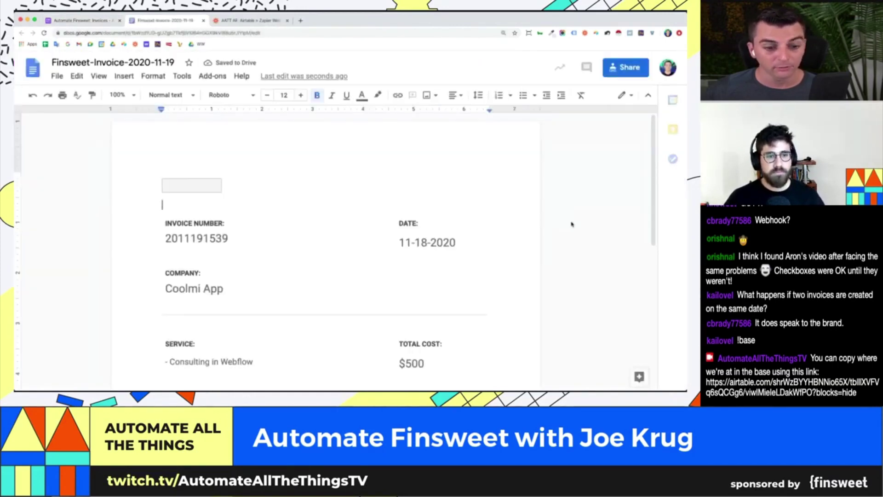
Read the generated invoice from its number and date down to Payment Details, highlighting the {{PAYMENTDETAILS}} placeholder.
{"action": "scroll", "coordinate": [571, 224], "scroll_direction": "down", "scroll_amount": 2}
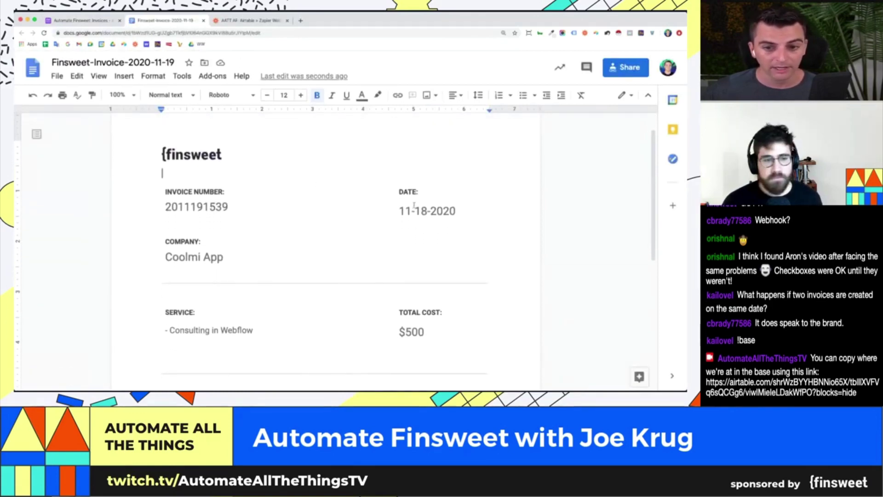
{"action": "scroll", "coordinate": [276, 230], "scroll_direction": "down", "scroll_amount": 4}
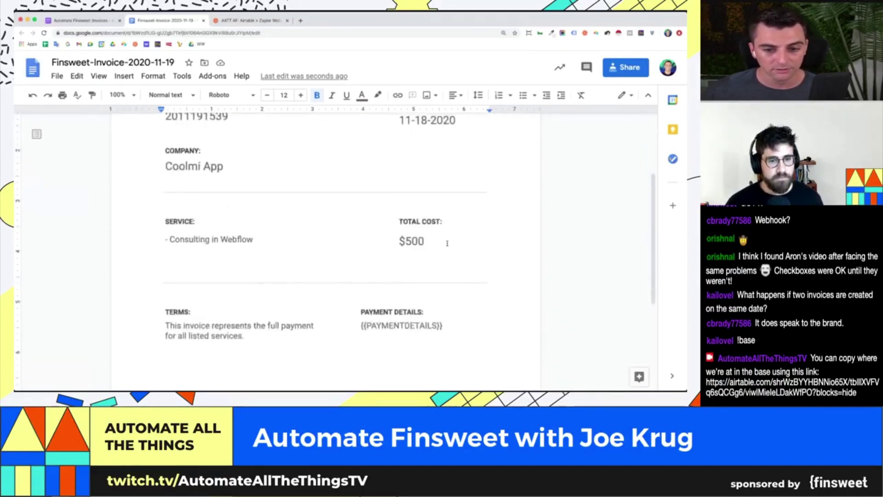
{"action": "scroll", "coordinate": [308, 243], "scroll_direction": "down", "scroll_amount": 1}
{"action": "scroll", "coordinate": [307, 244], "scroll_direction": "down", "scroll_amount": 3}
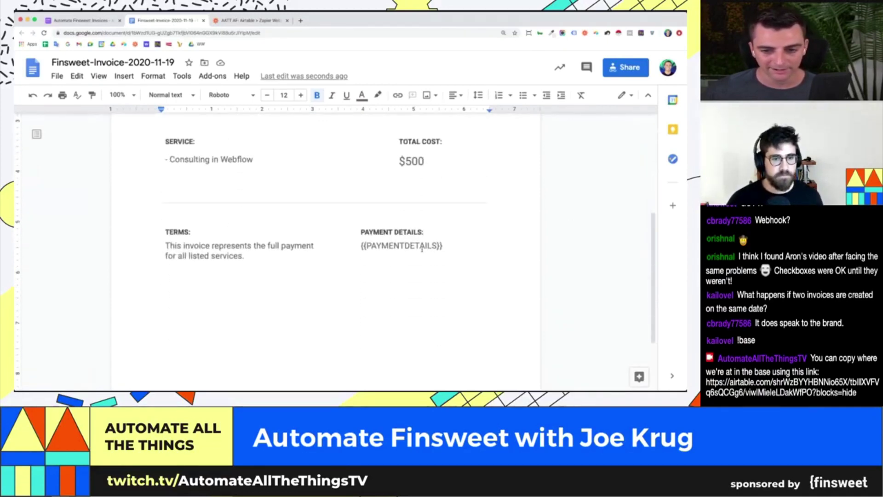
{"action": "left_click_drag", "start_coordinate": [448, 248], "coordinate": [351, 245]}
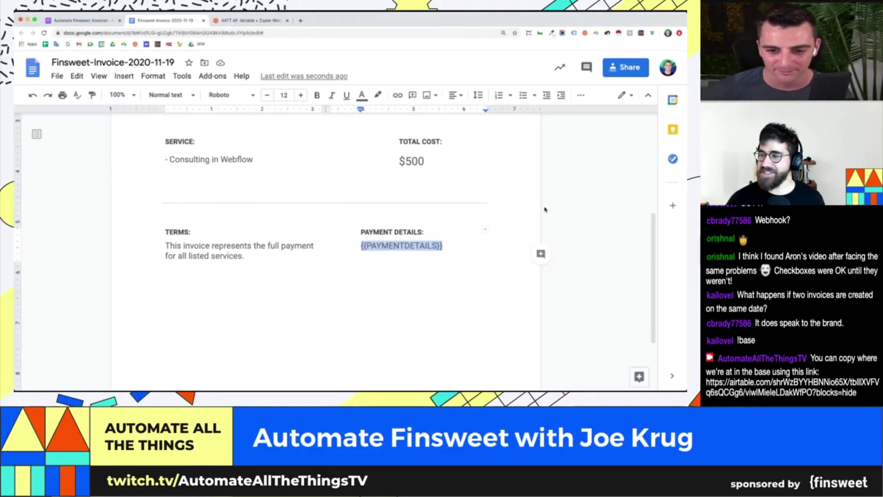
{"action": "left_click", "coordinate": [581, 216]}
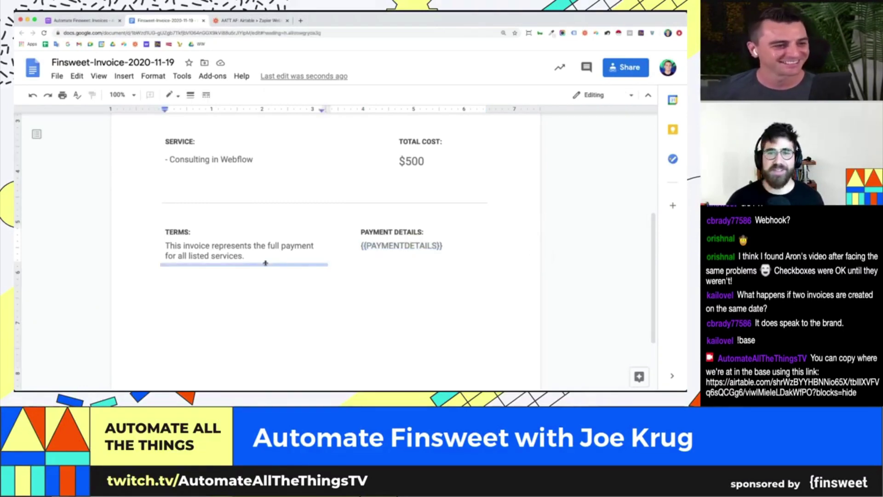
Look over the invoice's Terms section and return to its header with the invoice number, date and company.
{"action": "left_click", "coordinate": [89, 252]}
{"action": "scroll", "coordinate": [90, 253], "scroll_direction": "down", "scroll_amount": 1}
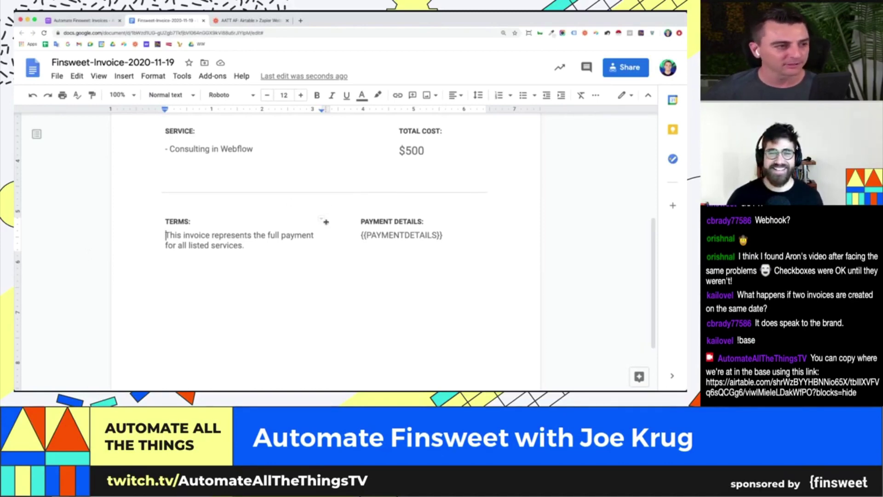
{"action": "scroll", "coordinate": [552, 246], "scroll_direction": "up", "scroll_amount": 1}
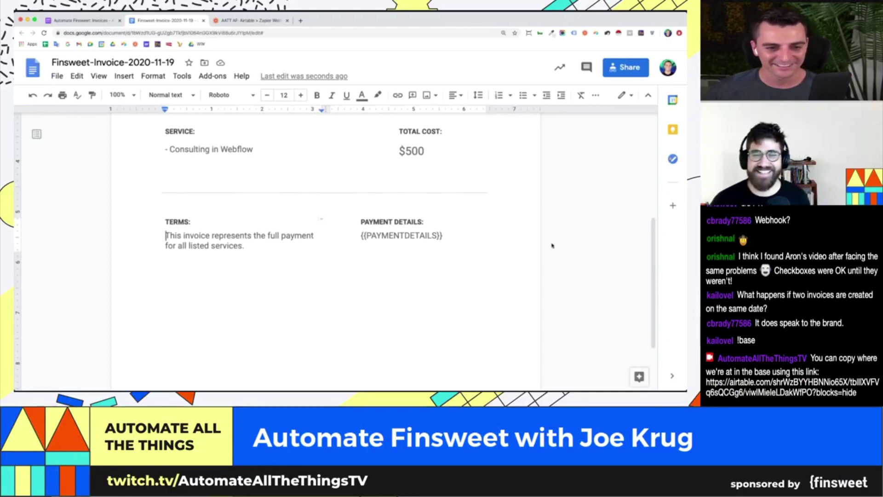
{"action": "scroll", "coordinate": [552, 245], "scroll_direction": "up", "scroll_amount": 1}
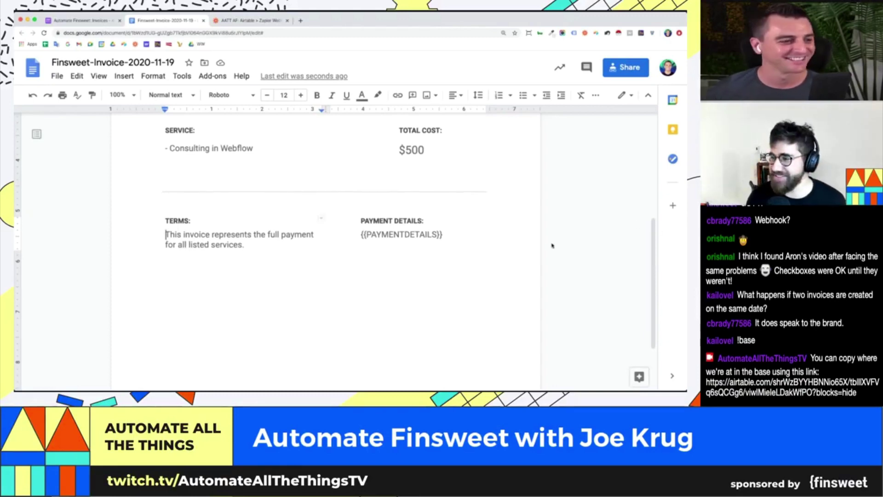
{"action": "scroll", "coordinate": [552, 246], "scroll_direction": "up", "scroll_amount": 1}
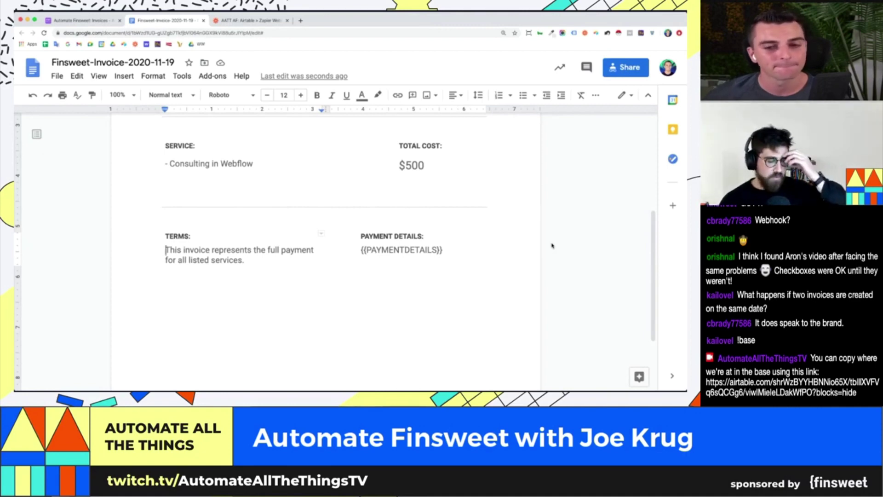
{"action": "scroll", "coordinate": [552, 245], "scroll_direction": "up", "scroll_amount": 5}
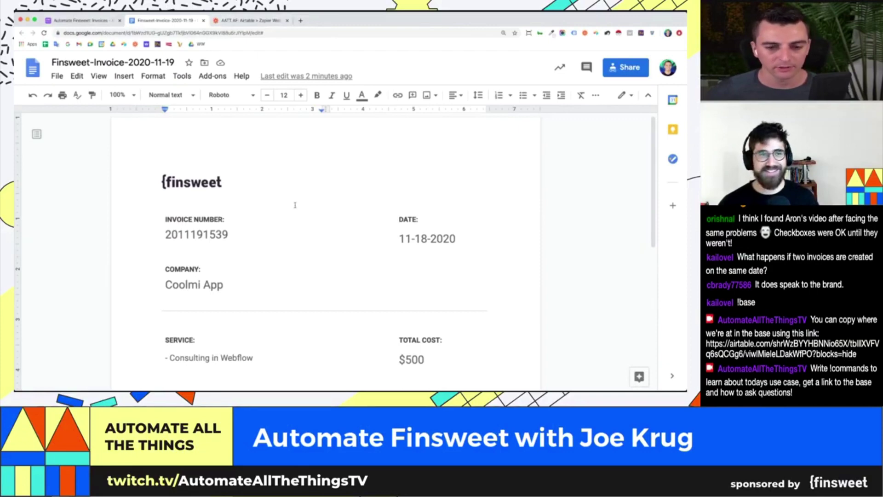
{"action": "scroll", "coordinate": [294, 203], "scroll_direction": "down", "scroll_amount": 1}
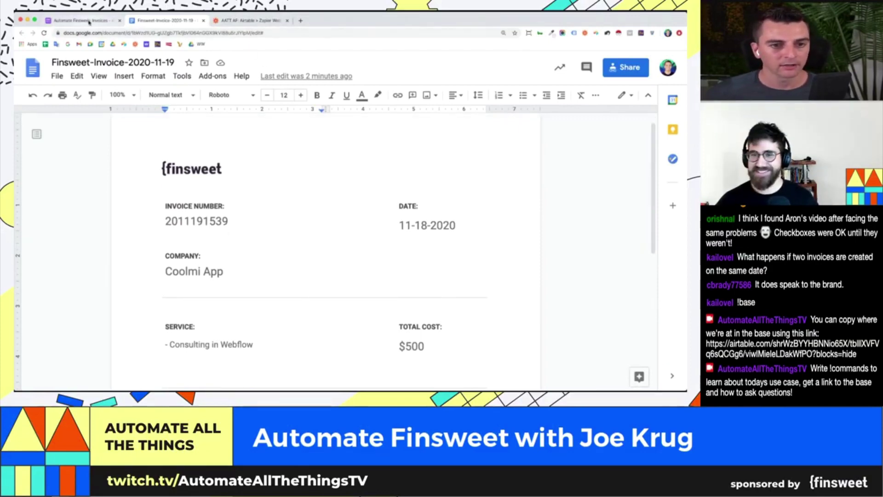
Switch to the Zapier zap and review its steps from the Catch Hook trigger through Update Record in Airtable.
{"action": "left_click", "coordinate": [263, 20]}
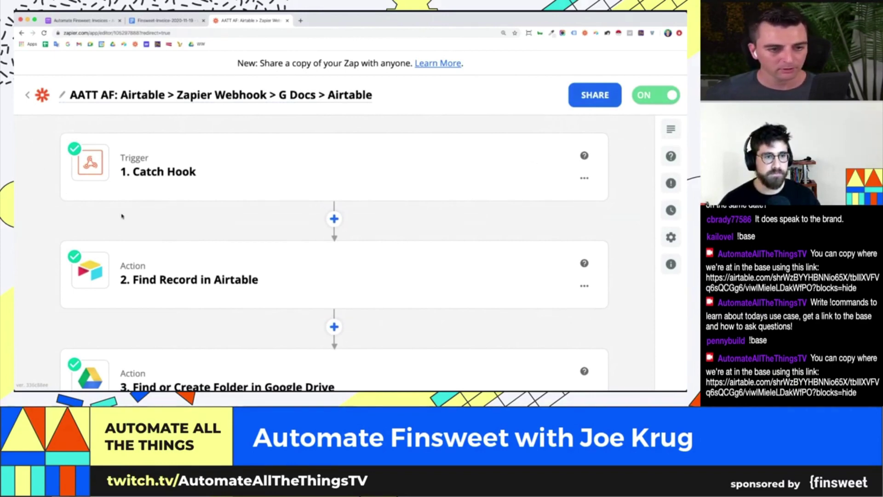
{"action": "scroll", "coordinate": [121, 215], "scroll_direction": "down", "scroll_amount": 1}
{"action": "scroll", "coordinate": [193, 184], "scroll_direction": "down", "scroll_amount": 3}
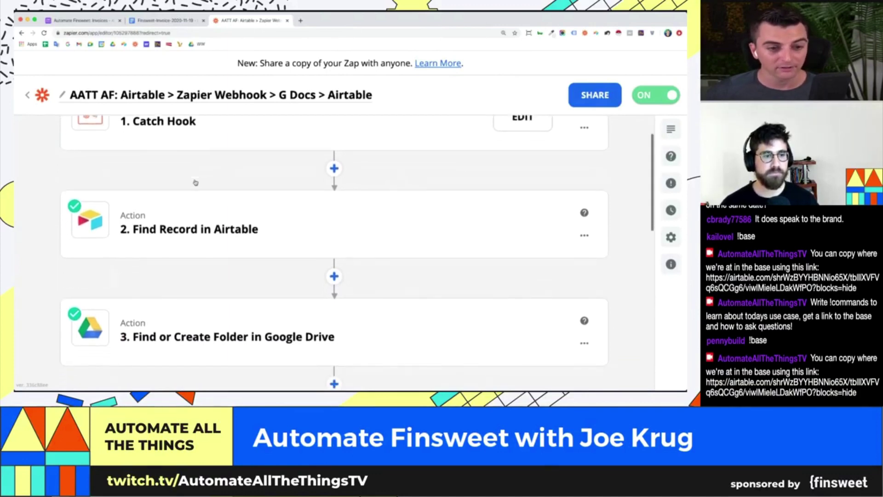
{"action": "scroll", "coordinate": [292, 240], "scroll_direction": "down", "scroll_amount": 5}
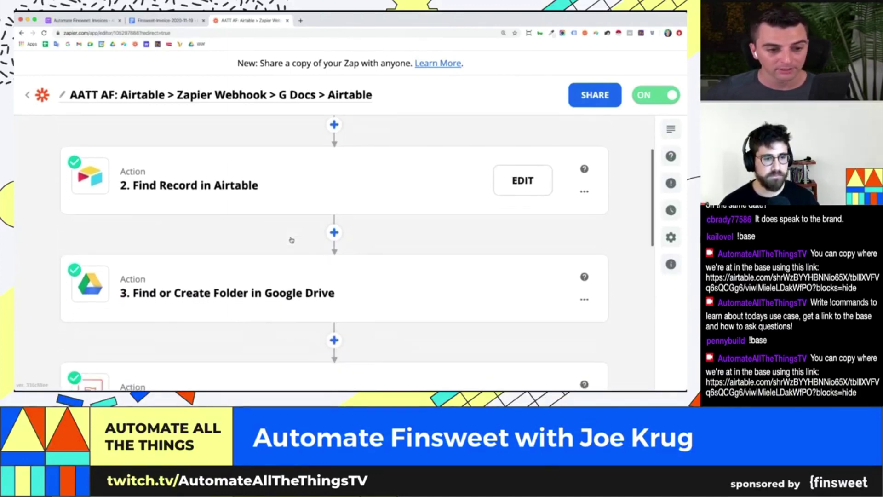
{"action": "mouse_move", "coordinate": [292, 240]}
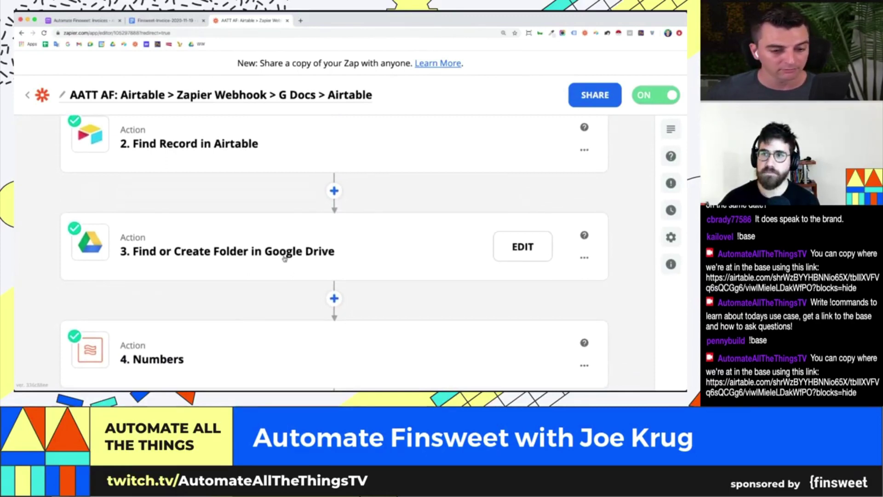
{"action": "scroll", "coordinate": [284, 259], "scroll_direction": "down", "scroll_amount": 5}
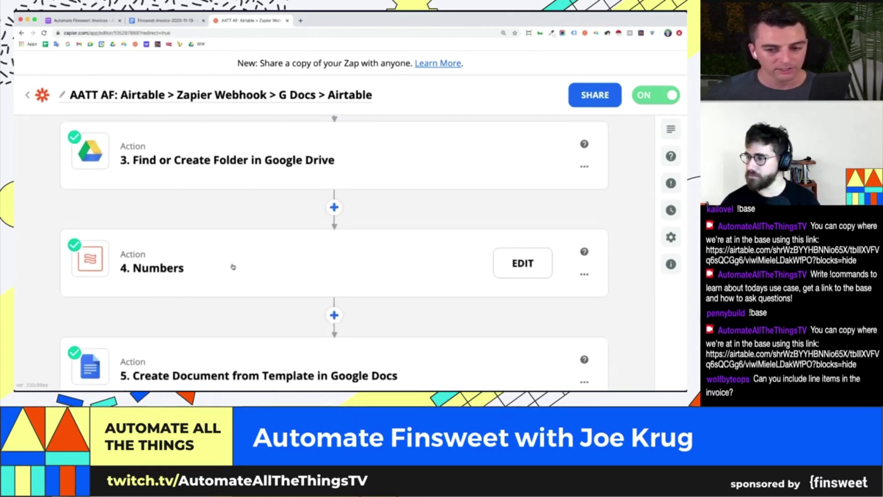
{"action": "scroll", "coordinate": [233, 267], "scroll_direction": "down", "scroll_amount": 1}
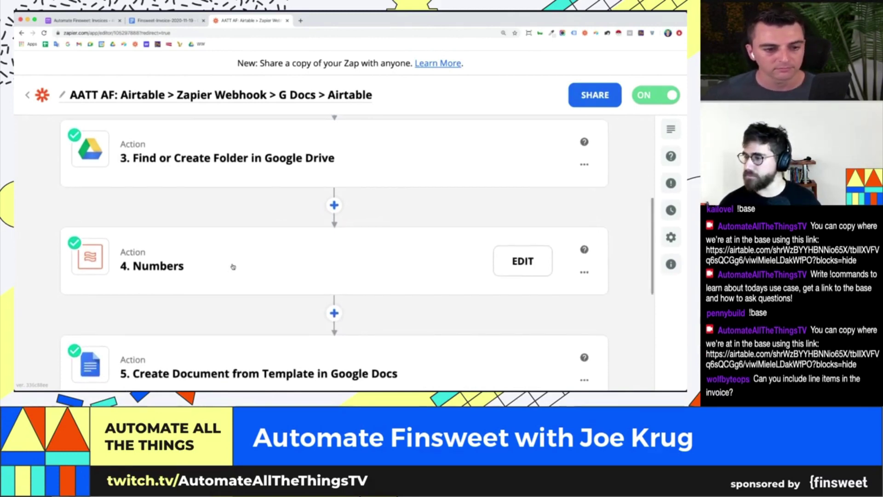
{"action": "scroll", "coordinate": [232, 267], "scroll_direction": "down", "scroll_amount": 3}
{"action": "scroll", "coordinate": [233, 268], "scroll_direction": "down", "scroll_amount": 1}
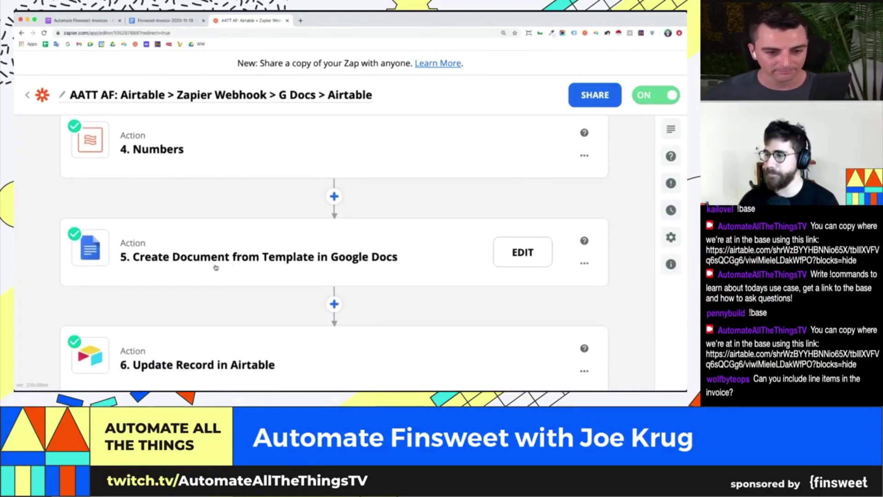
{"action": "scroll", "coordinate": [215, 267], "scroll_direction": "down", "scroll_amount": 3}
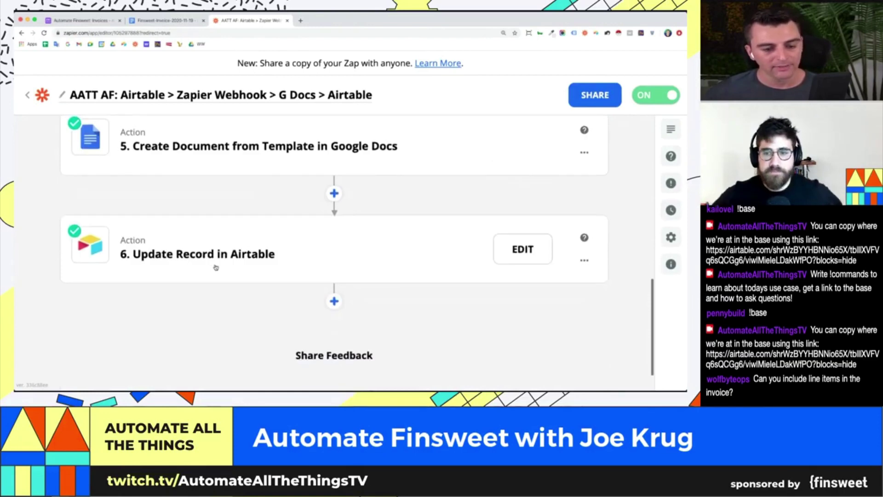
Revisit the Airtable invoices and the generated document, and return to the start of the zap.
{"action": "left_click", "coordinate": [90, 21]}
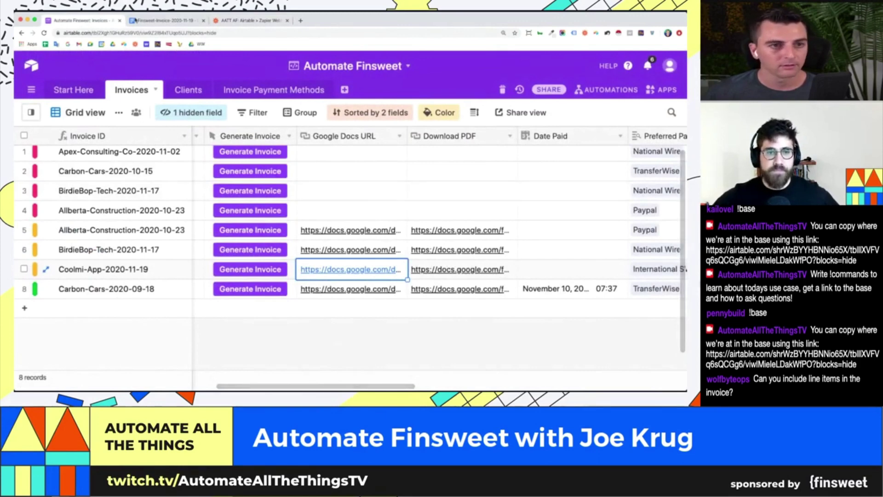
{"action": "left_click", "coordinate": [148, 21]}
{"action": "left_click", "coordinate": [234, 21]}
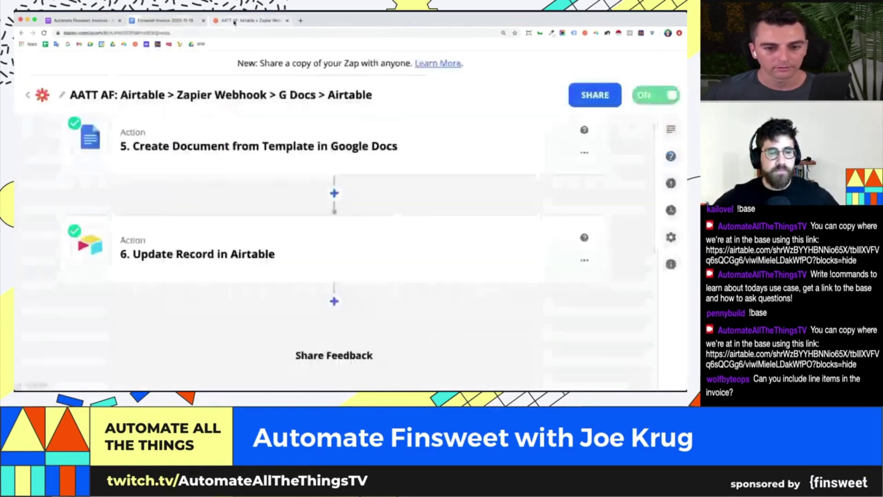
{"action": "scroll", "coordinate": [262, 209], "scroll_direction": "up", "scroll_amount": 10}
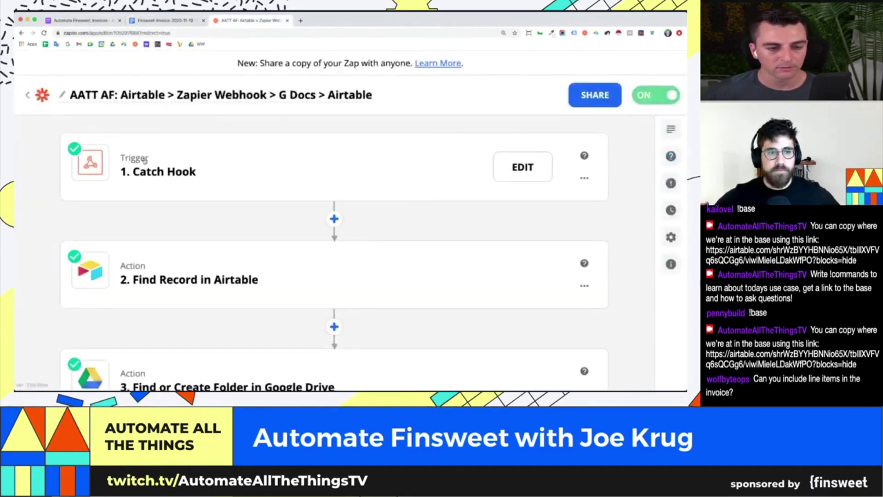
Open the Catch Hook trigger's Customize Request settings and examine the custom webhook URL and options.
{"action": "left_click", "coordinate": [201, 170]}
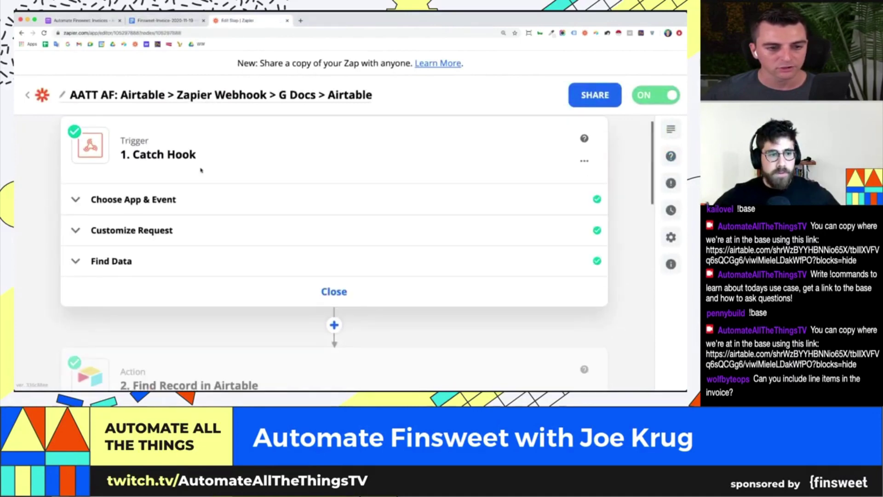
{"action": "left_click", "coordinate": [145, 235]}
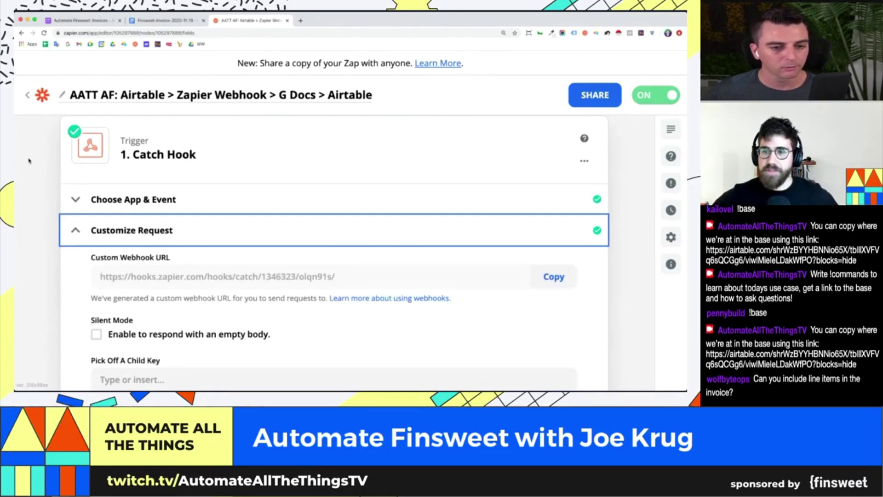
{"action": "scroll", "coordinate": [28, 160], "scroll_direction": "down", "scroll_amount": 1}
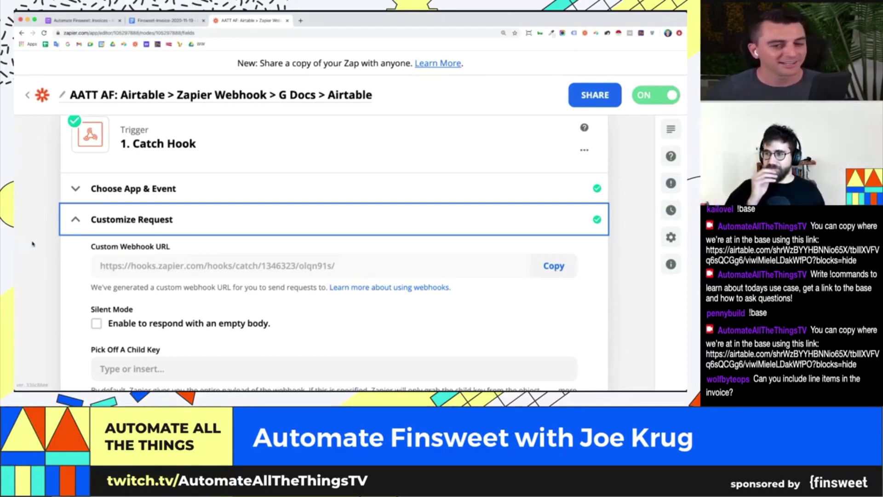
{"action": "scroll", "coordinate": [32, 243], "scroll_direction": "down", "scroll_amount": 2}
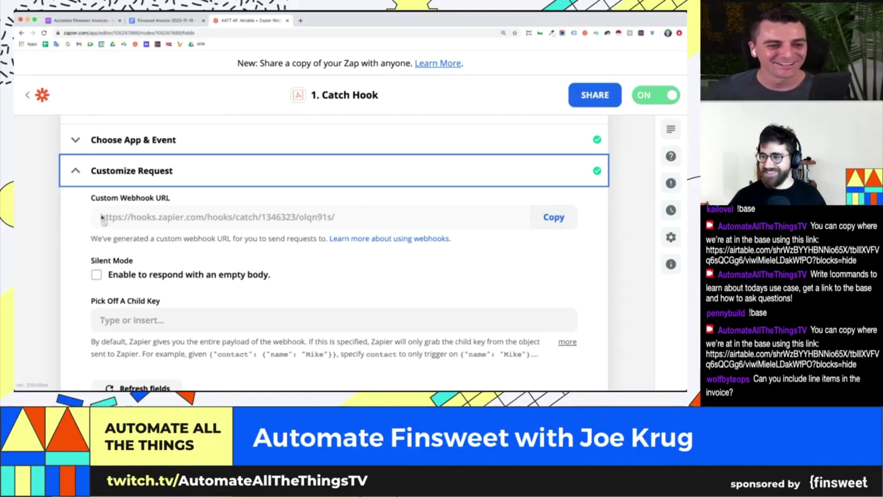
Copy the Catch Hook trigger's custom webhook URL.
{"action": "scroll", "coordinate": [102, 201], "scroll_direction": "up", "scroll_amount": 2}
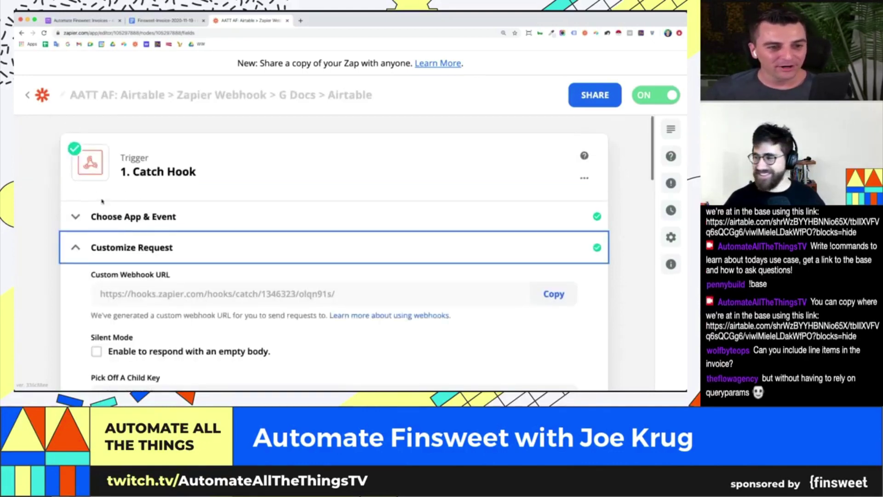
{"action": "scroll", "coordinate": [110, 206], "scroll_direction": "down", "scroll_amount": 3}
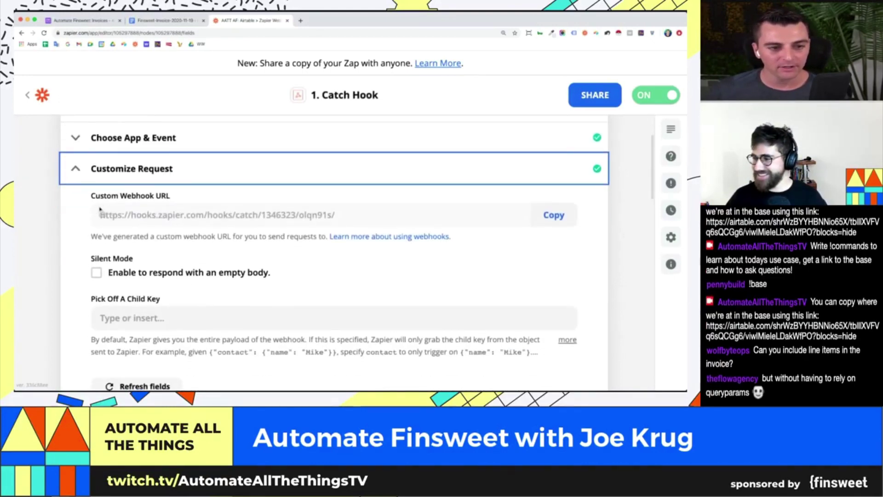
{"action": "left_click", "coordinate": [566, 220]}
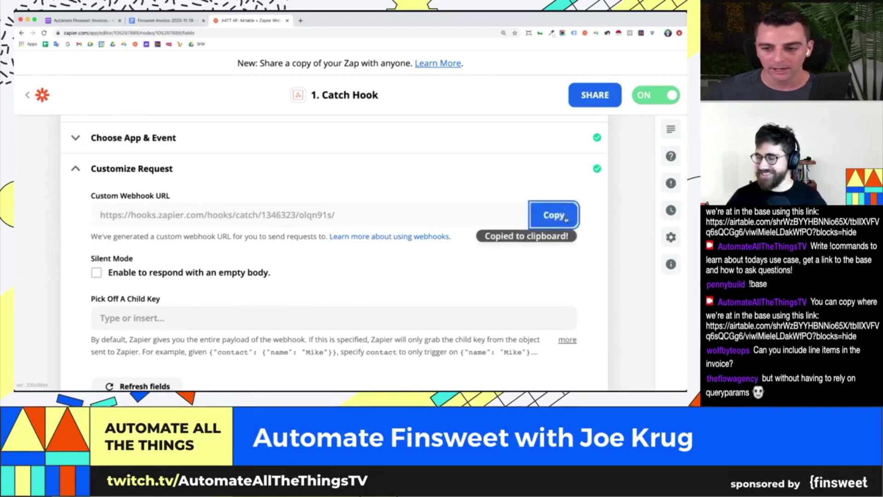
Switch to the Airtable Invoices table and open the Generate Invoice button field's URL formula for editing.
{"action": "left_click", "coordinate": [113, 23]}
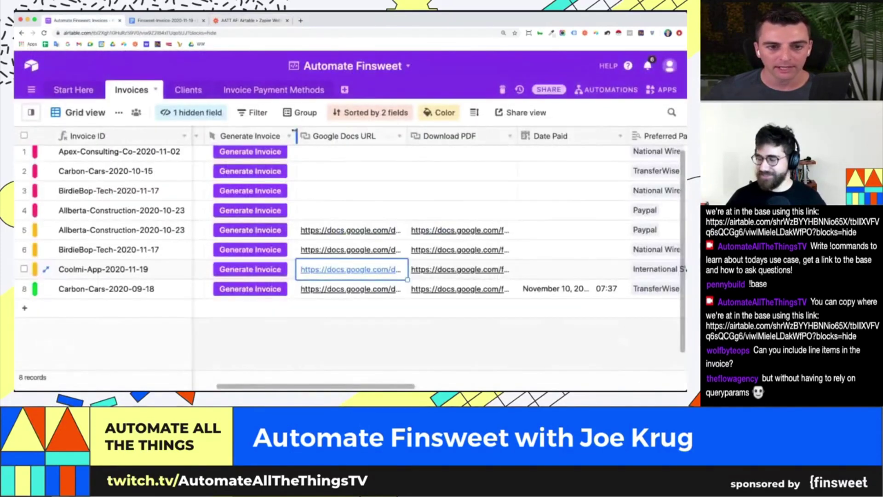
{"action": "double_click", "coordinate": [241, 136]}
{"action": "left_click", "coordinate": [341, 334]}
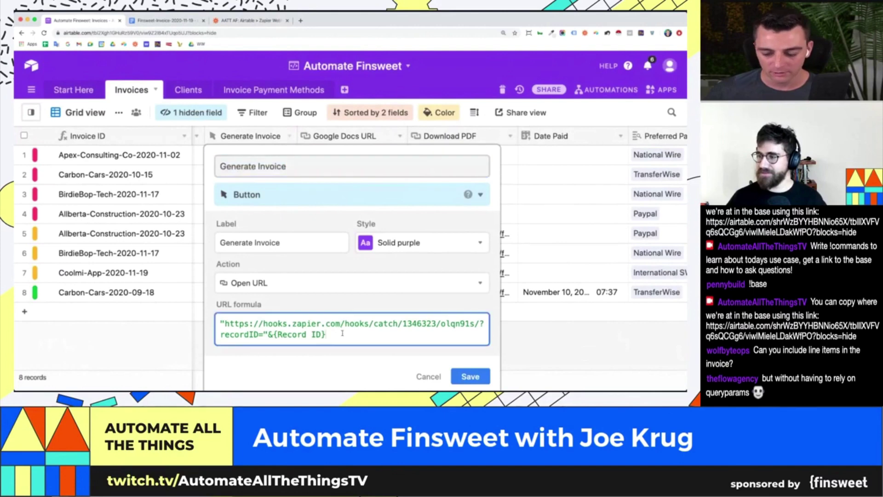
{"action": "type", "text": "{Invoice ID}"}
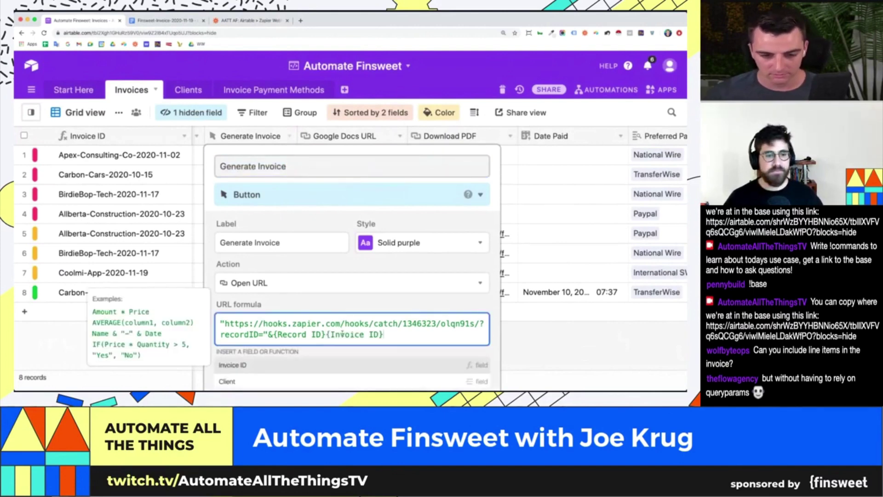
{"action": "key", "text": "shift+Left"}
{"action": "key", "text": "shift+Left"}
{"action": "key", "text": "shift+Left"}
{"action": "key", "text": "shift+Left"}
{"action": "key", "text": "shift+Left"}
{"action": "key", "text": "shift+Left"}
{"action": "key", "text": "shift+Left"}
{"action": "key", "text": "shift+Left"}
{"action": "key", "text": "shift+Left"}
{"action": "key", "text": "shift+Left"}
{"action": "key", "text": "shift+Left"}
{"action": "key", "text": "shift+Left"}
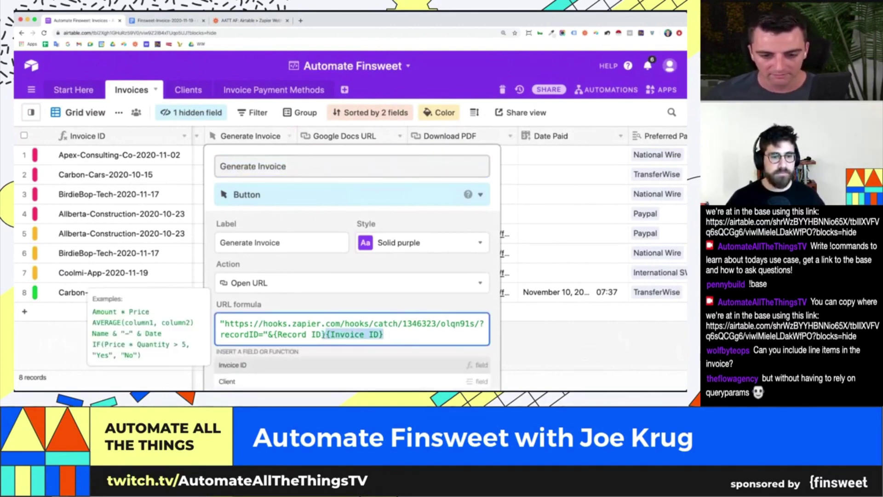
{"action": "key", "text": "BackSpace"}
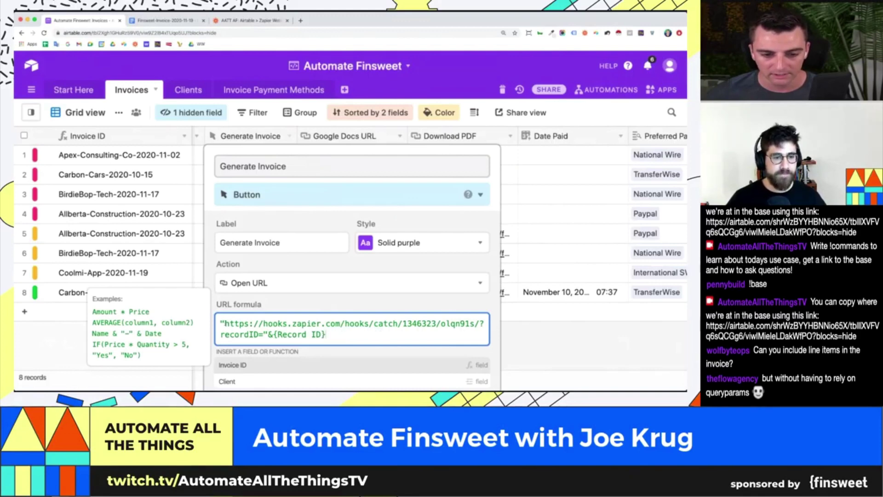
Examine the parts of the button's URL formula: the webhook address, the recordID parameter and the Record ID field reference.
{"action": "left_click_drag", "start_coordinate": [224, 323], "coordinate": [480, 327]}
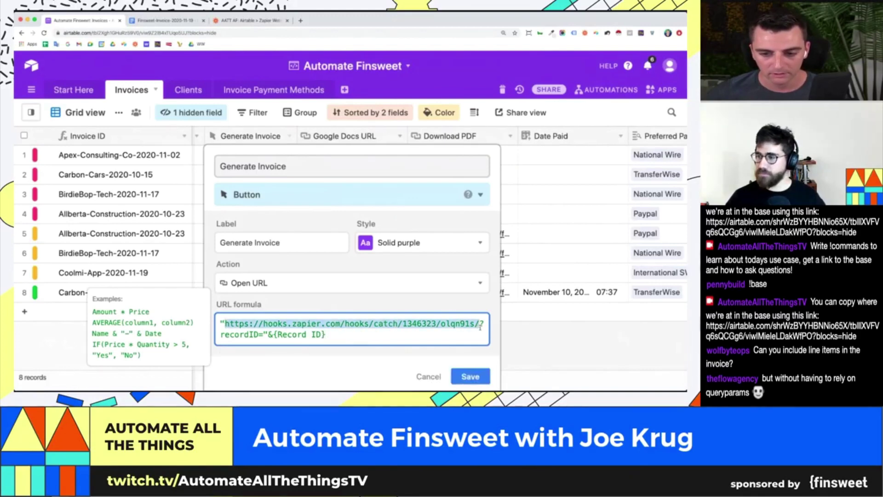
{"action": "left_click", "coordinate": [480, 325]}
{"action": "left_click_drag", "start_coordinate": [480, 325], "coordinate": [261, 337]}
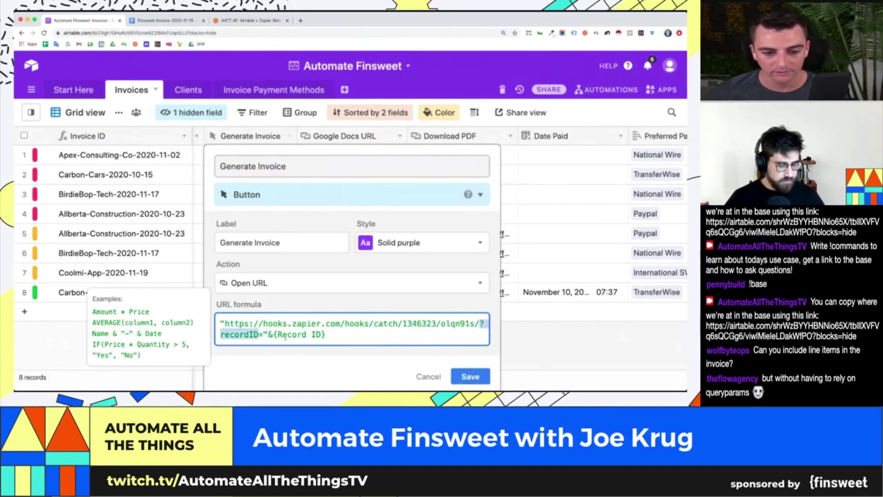
{"action": "left_click", "coordinate": [477, 337]}
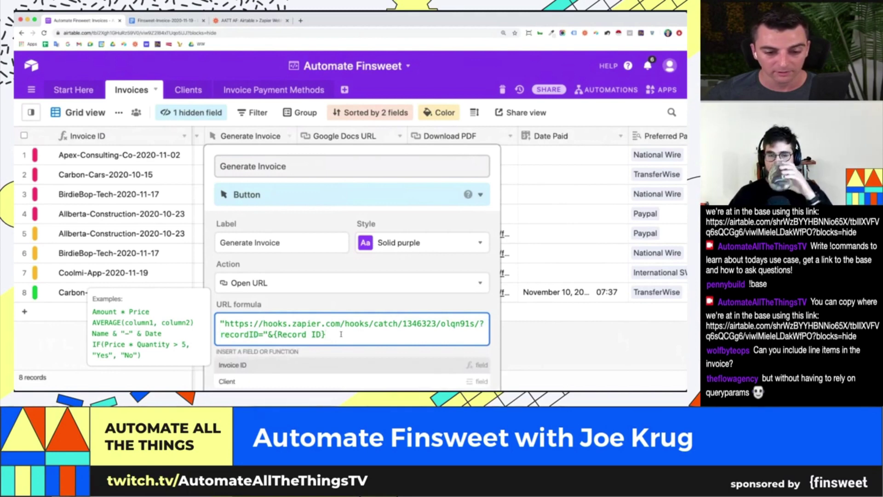
{"action": "left_click", "coordinate": [453, 297]}
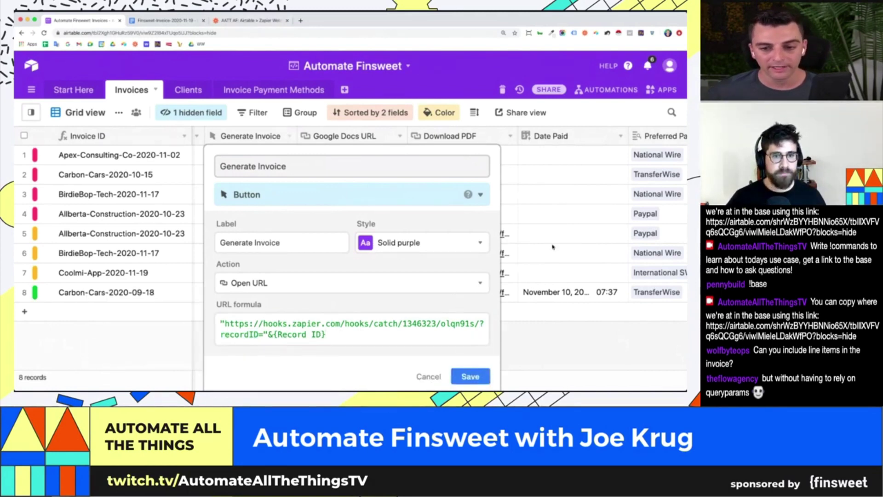
Save the Generate Invoice field settings and trigger Generate Invoice for the fourth record, Allberta-Construction-2020-10-23.
{"action": "left_click", "coordinate": [470, 376]}
{"action": "left_click", "coordinate": [250, 214]}
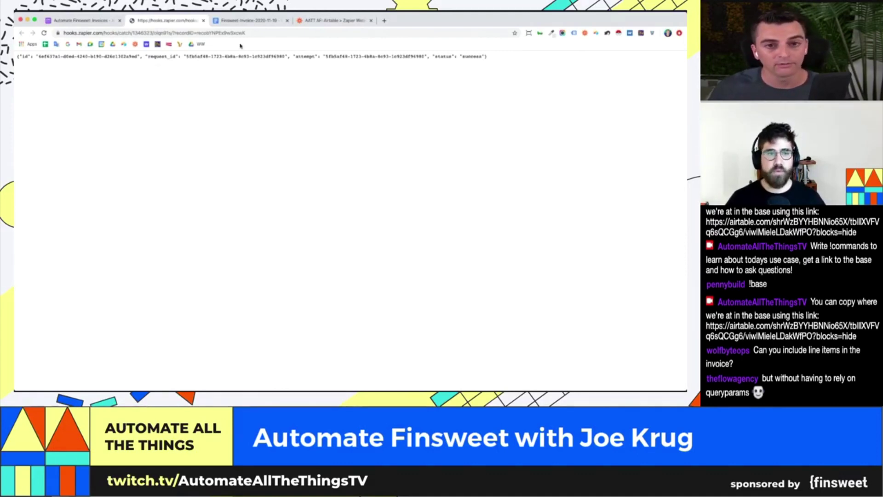
Return to the Zapier zap, collapse the Catch Hook request settings and open the Customize Record settings of Find Record in Airtable.
{"action": "left_click", "coordinate": [333, 20]}
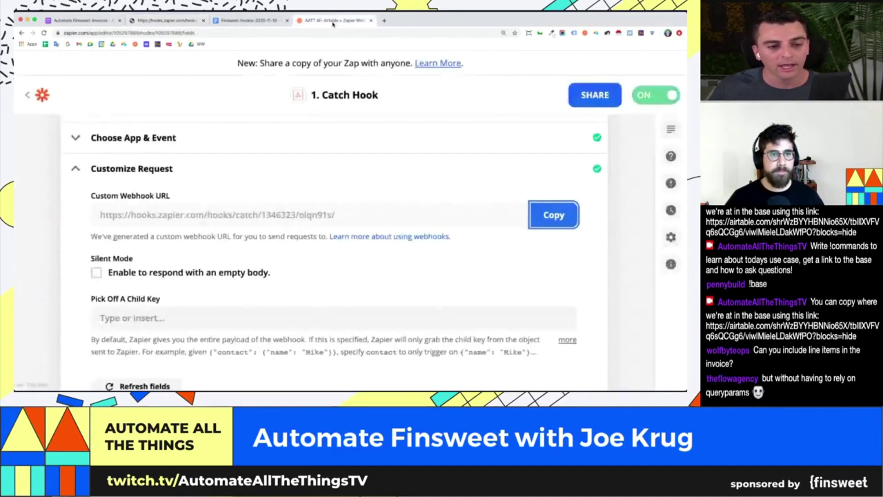
{"action": "left_click", "coordinate": [95, 168]}
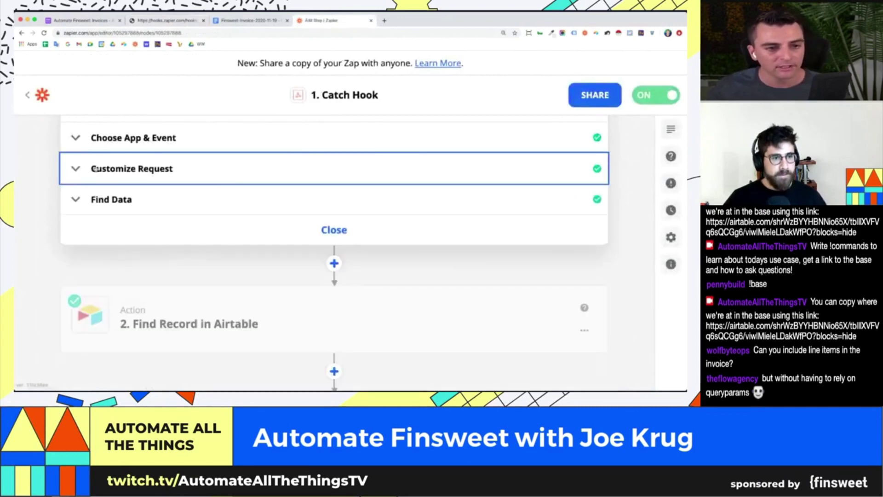
{"action": "left_click", "coordinate": [134, 239]}
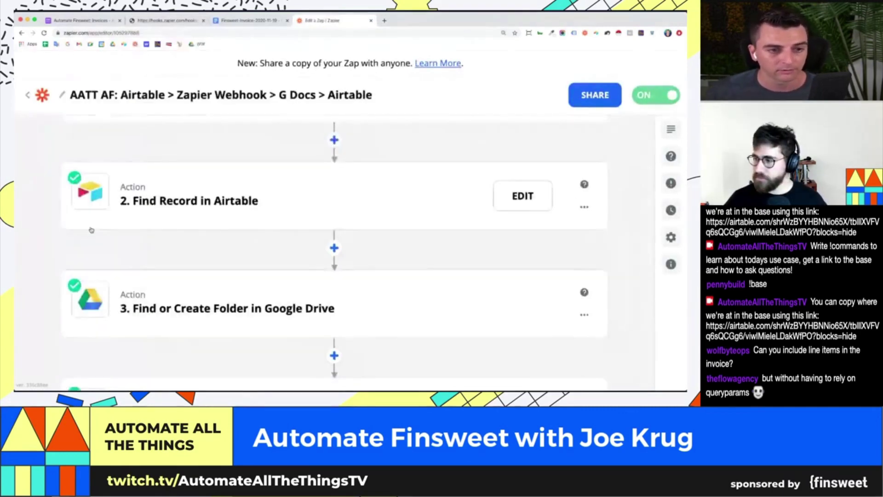
{"action": "left_click", "coordinate": [242, 260]}
{"action": "left_click", "coordinate": [127, 289]}
{"action": "scroll", "coordinate": [130, 277], "scroll_direction": "down", "scroll_amount": 5}
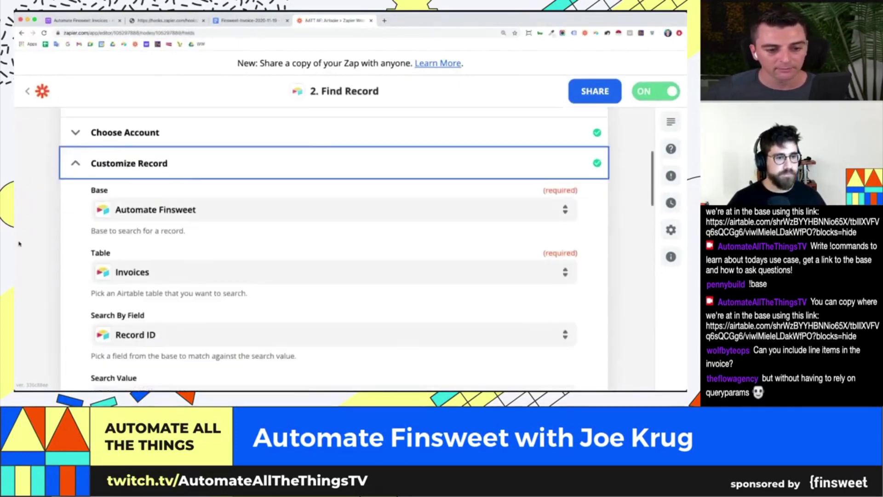
Examine Find Record's search field, search value, search formula, view limit and record creation option.
{"action": "scroll", "coordinate": [130, 277], "scroll_direction": "down", "scroll_amount": 1}
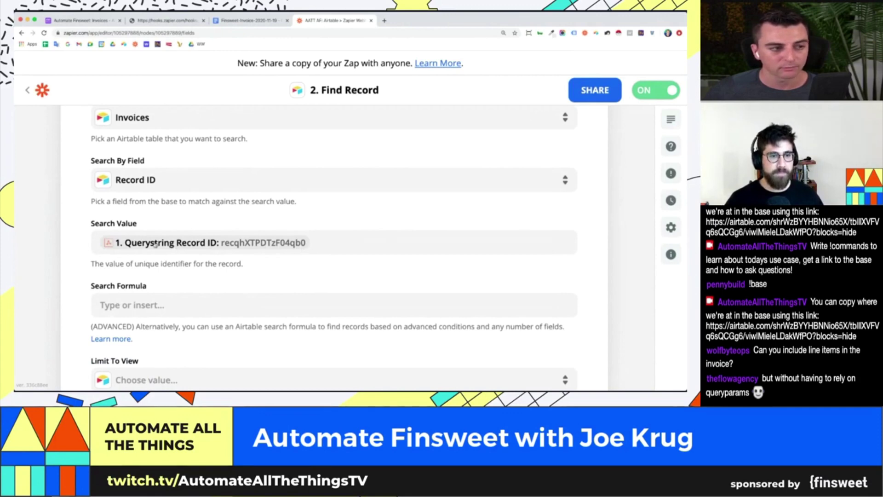
{"action": "scroll", "coordinate": [74, 249], "scroll_direction": "down", "scroll_amount": 6}
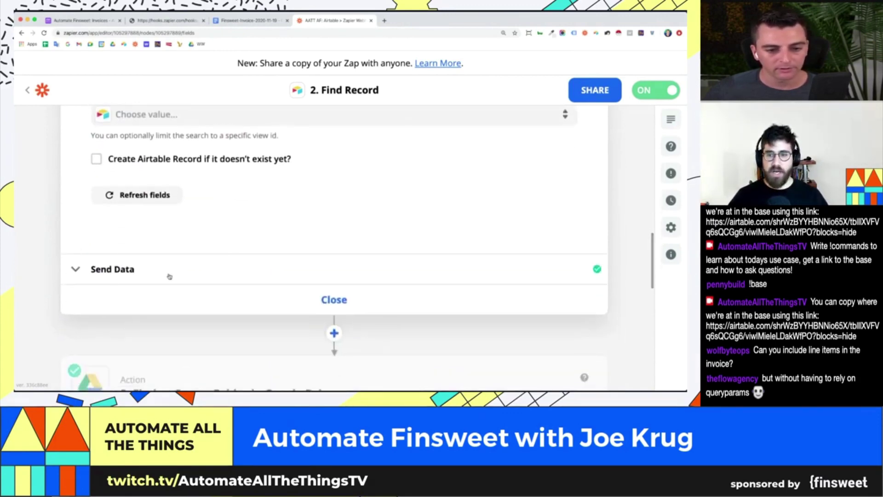
{"action": "scroll", "coordinate": [111, 175], "scroll_direction": "up", "scroll_amount": 5}
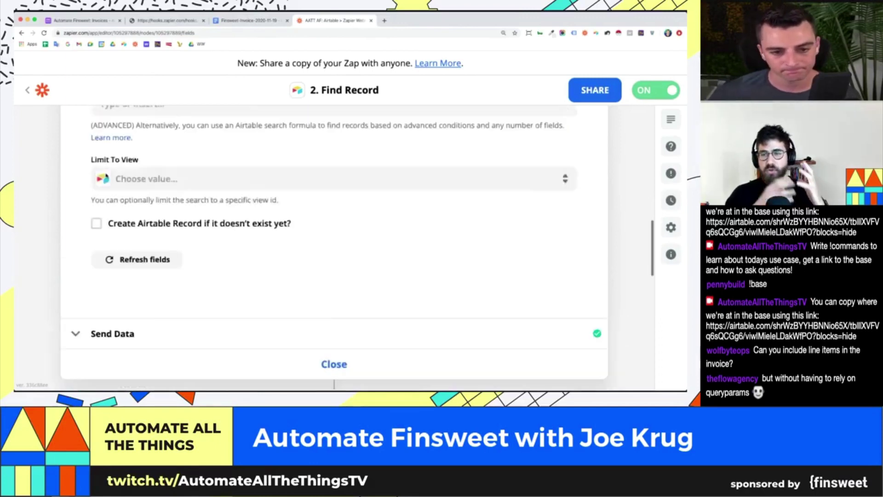
{"action": "scroll", "coordinate": [105, 175], "scroll_direction": "up", "scroll_amount": 2}
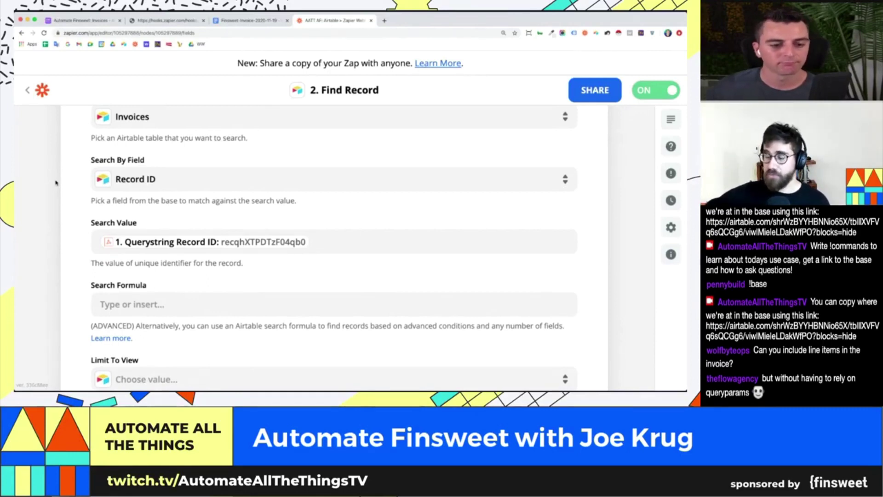
{"action": "scroll", "coordinate": [56, 183], "scroll_direction": "down", "scroll_amount": 3}
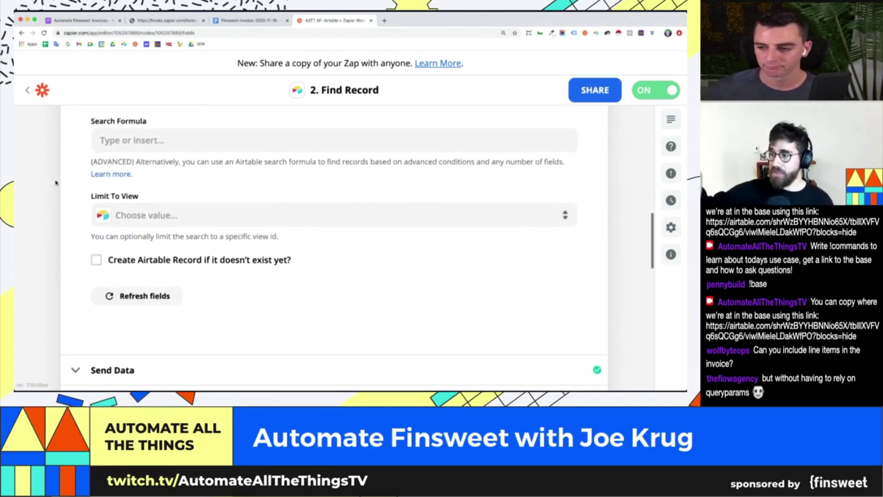
{"action": "scroll", "coordinate": [173, 210], "scroll_direction": "down", "scroll_amount": 2}
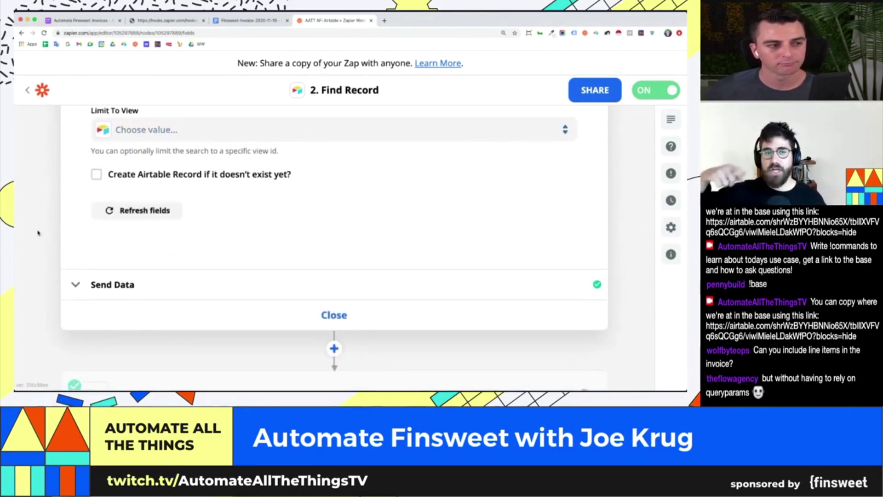
{"action": "scroll", "coordinate": [72, 235], "scroll_direction": "down", "scroll_amount": 1}
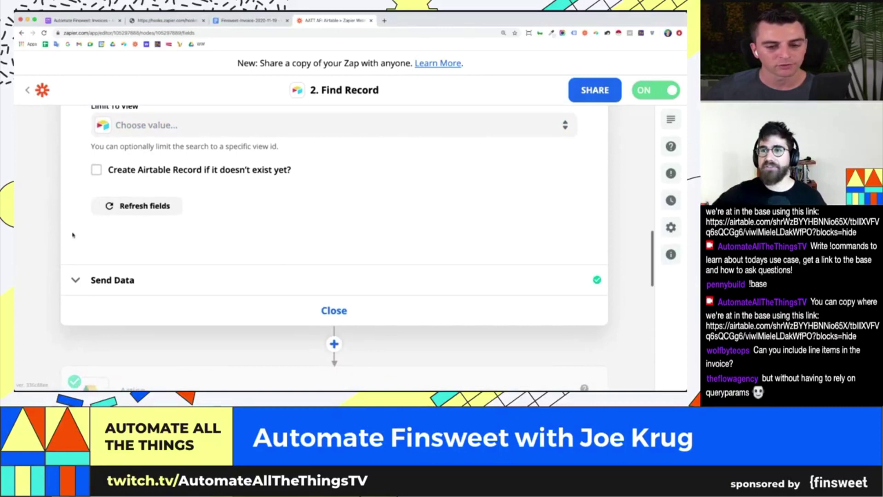
Close the Find Record step and open the Customize Folder settings of Find or Create Folder in Google Drive.
{"action": "left_click", "coordinate": [340, 311]}
{"action": "scroll", "coordinate": [172, 276], "scroll_direction": "up", "scroll_amount": 10}
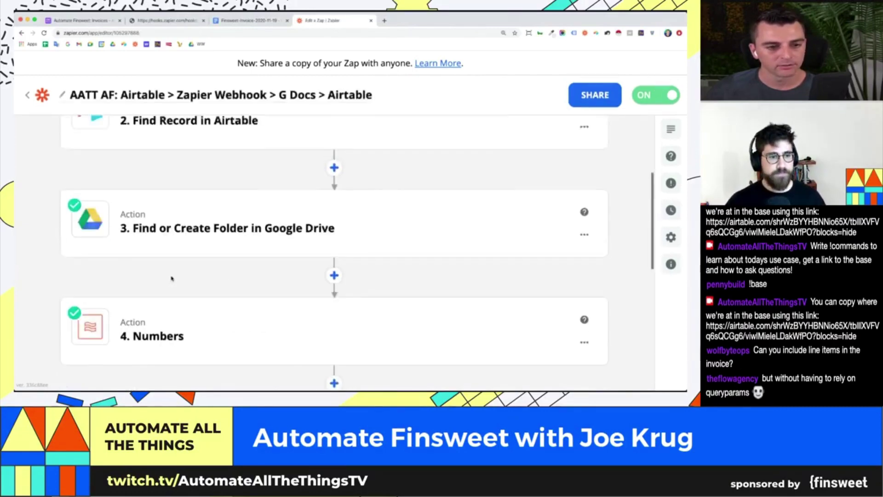
{"action": "scroll", "coordinate": [171, 278], "scroll_direction": "up", "scroll_amount": 2}
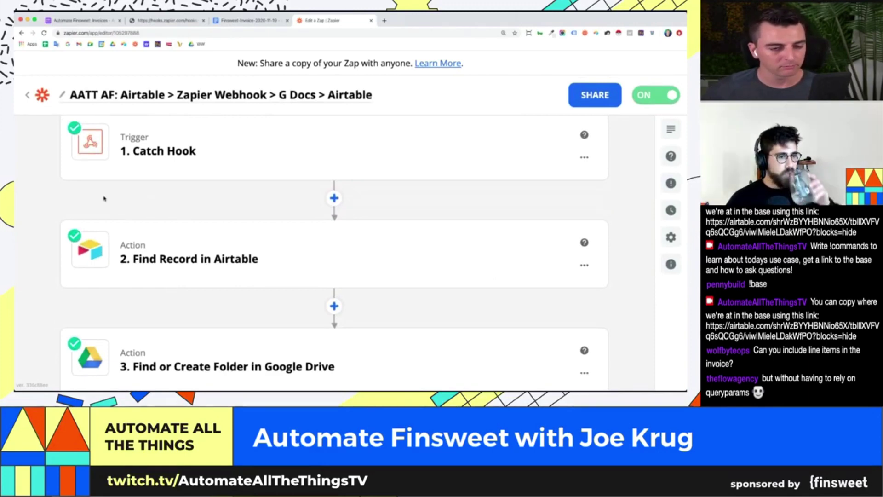
{"action": "scroll", "coordinate": [104, 198], "scroll_direction": "down", "scroll_amount": 1}
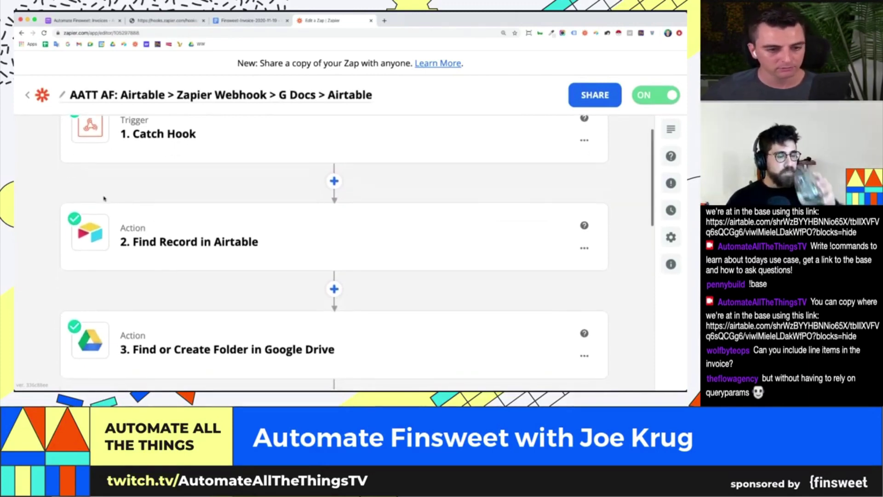
{"action": "scroll", "coordinate": [248, 256], "scroll_direction": "down", "scroll_amount": 3}
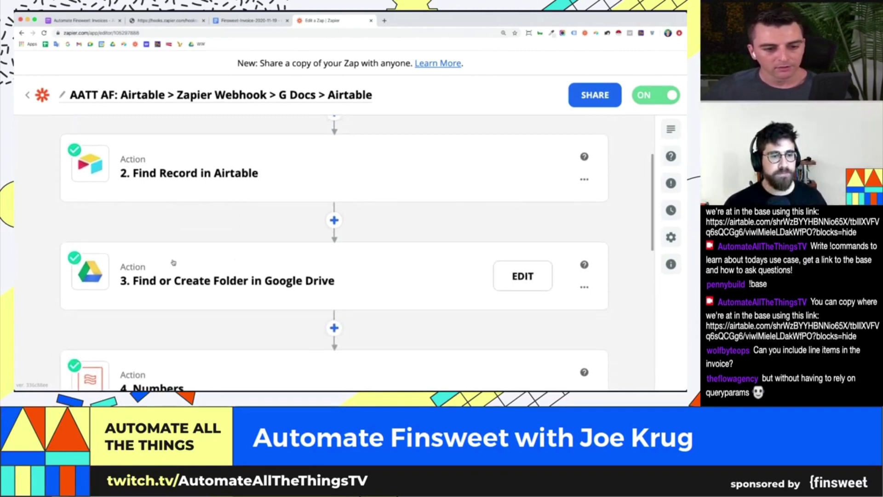
{"action": "left_click", "coordinate": [173, 262]}
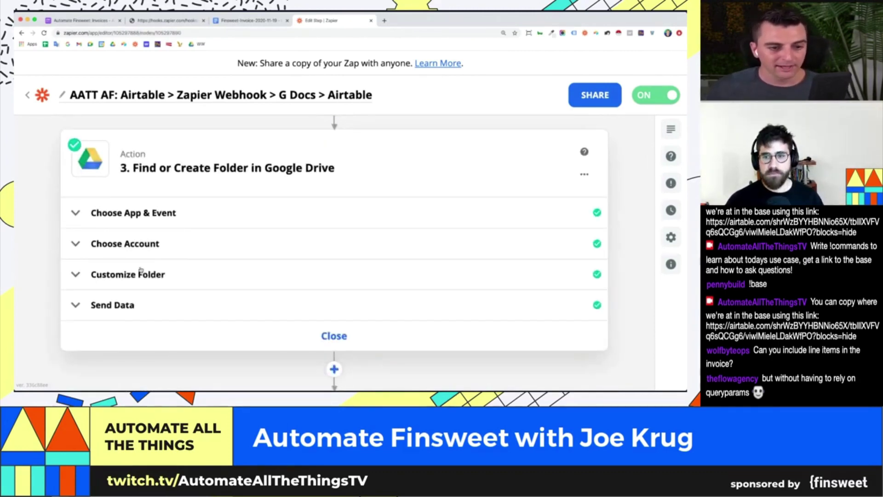
{"action": "left_click", "coordinate": [147, 274]}
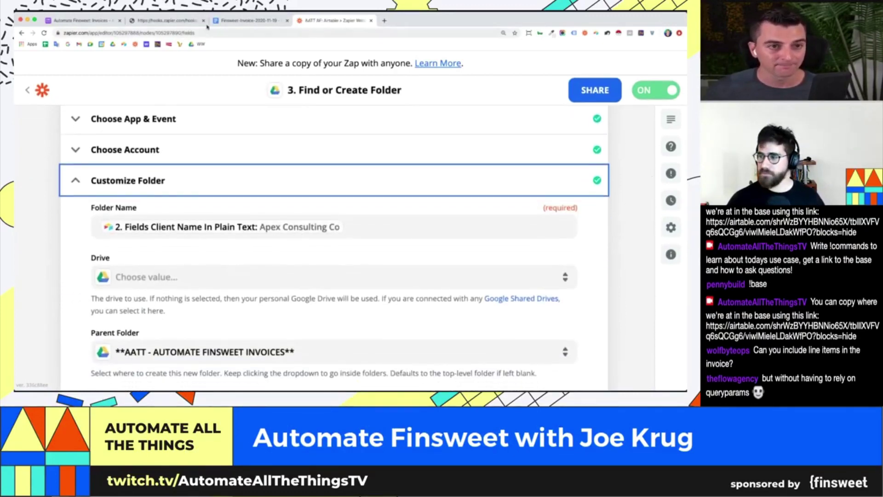
Switch to the **AATT - AUTOMATE FINSWEET INVOICES** folder in Google Drive and open the Finsweet invoice template document.
{"action": "left_click", "coordinate": [230, 21]}
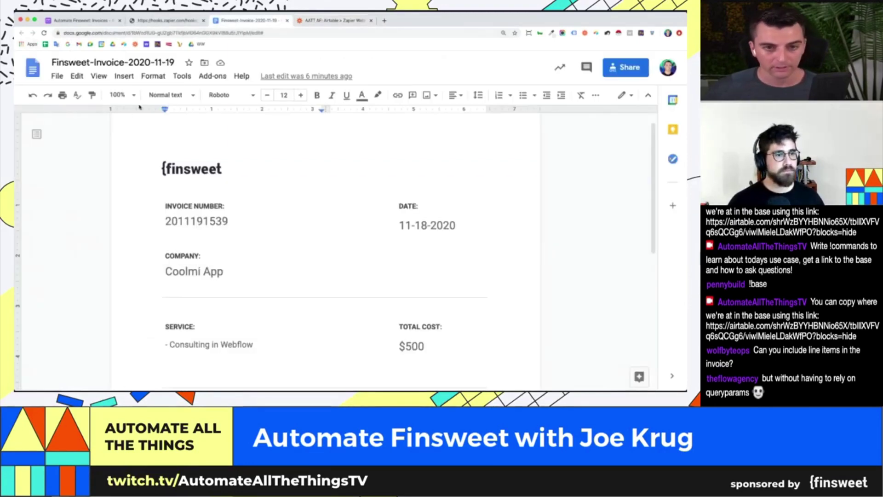
{"action": "left_click", "coordinate": [384, 21]}
{"action": "key", "text": "super+w"}
{"action": "left_click", "coordinate": [175, 32]}
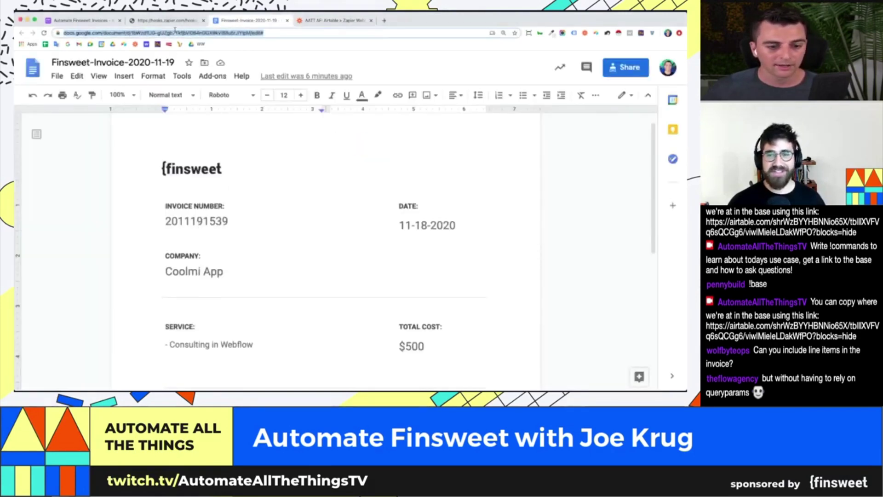
{"action": "key", "text": "super+Tab"}
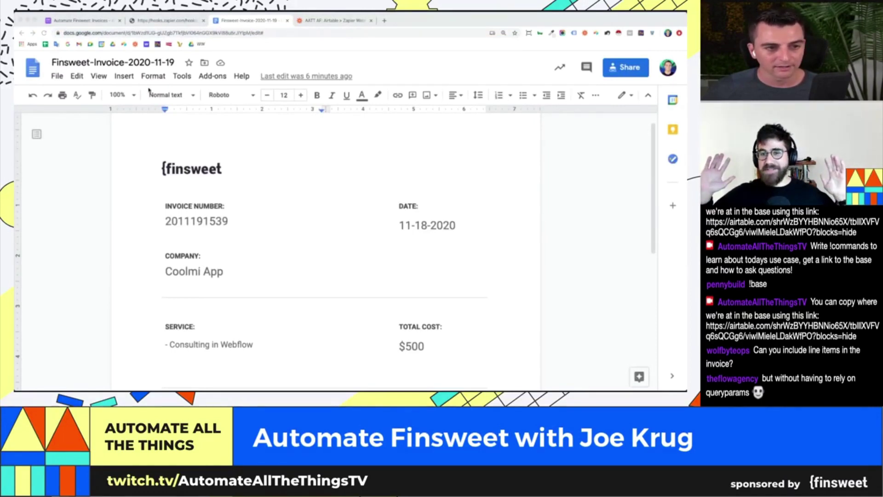
{"action": "left_click_drag", "start_coordinate": [149, 90], "coordinate": [232, 27]}
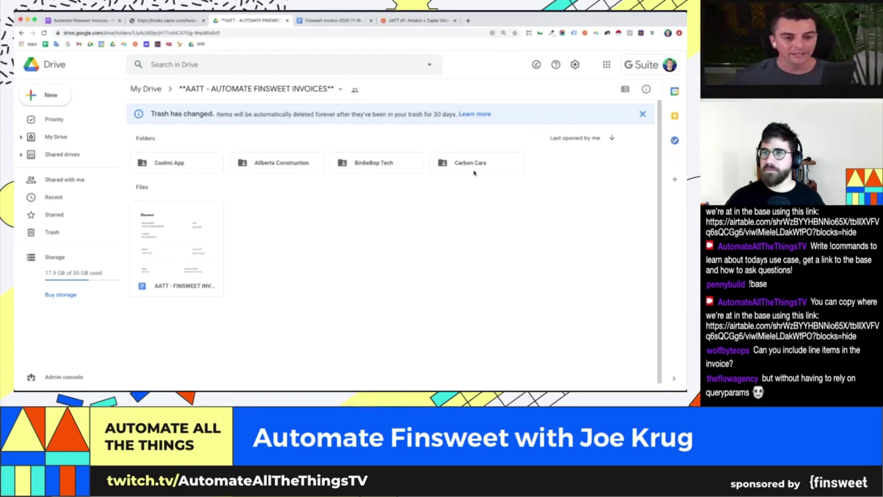
{"action": "double_click", "coordinate": [156, 223]}
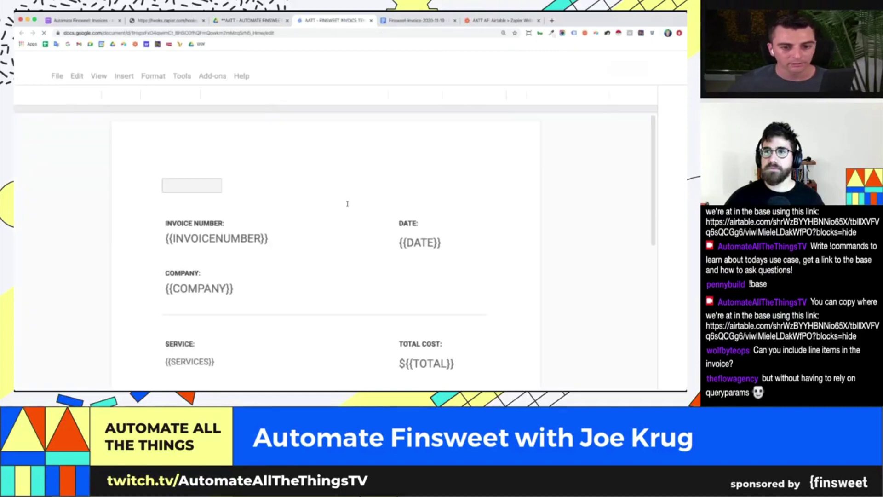
Look over the placeholders in the Finsweet invoice template, close the document and return to the Zapier zap.
{"action": "scroll", "coordinate": [347, 204], "scroll_direction": "down", "scroll_amount": 5}
{"action": "scroll", "coordinate": [347, 204], "scroll_direction": "up", "scroll_amount": 5}
{"action": "scroll", "coordinate": [347, 204], "scroll_direction": "up", "scroll_amount": 3}
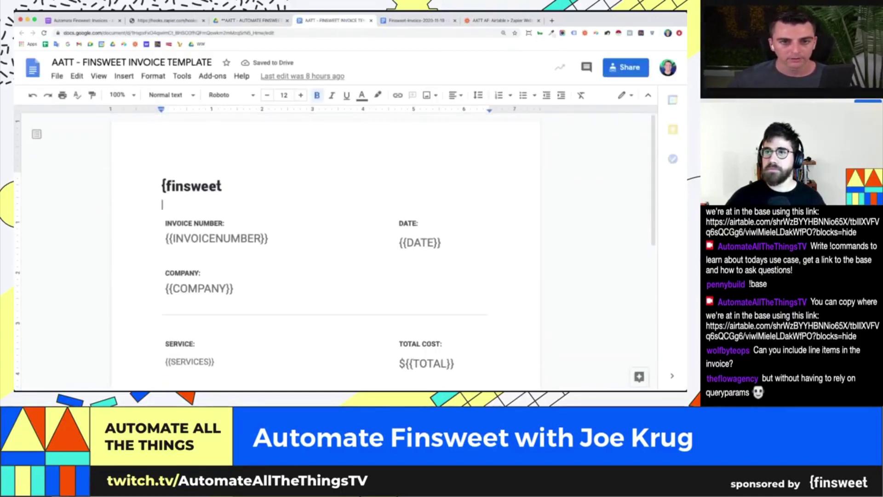
{"action": "left_click", "coordinate": [371, 20]}
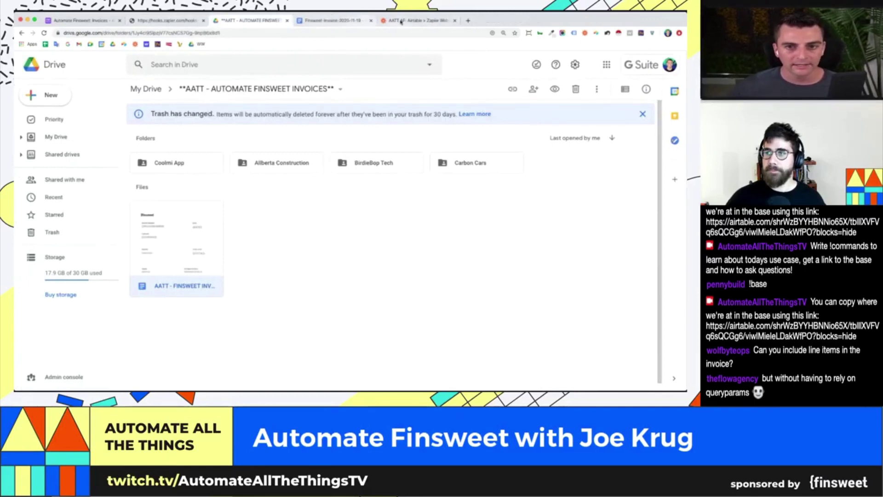
{"action": "left_click", "coordinate": [416, 20]}
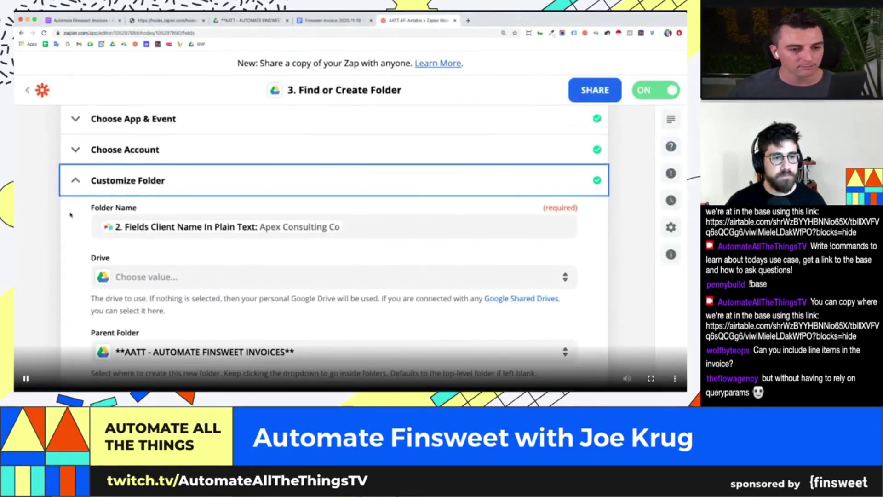
Review Find or Create Folder's parent folder and creation option, check the client folders in the Google Drive invoices folder, and return to Zapier.
{"action": "scroll", "coordinate": [70, 214], "scroll_direction": "down", "scroll_amount": 1}
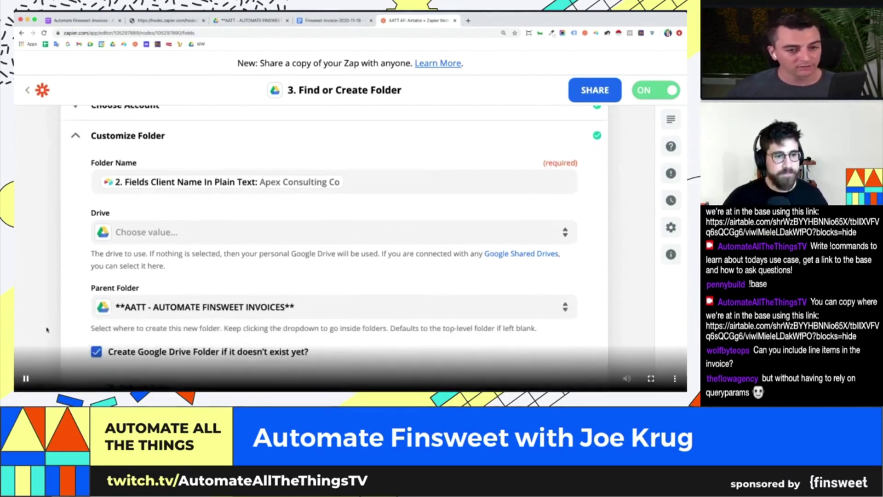
{"action": "scroll", "coordinate": [46, 330], "scroll_direction": "down", "scroll_amount": 1}
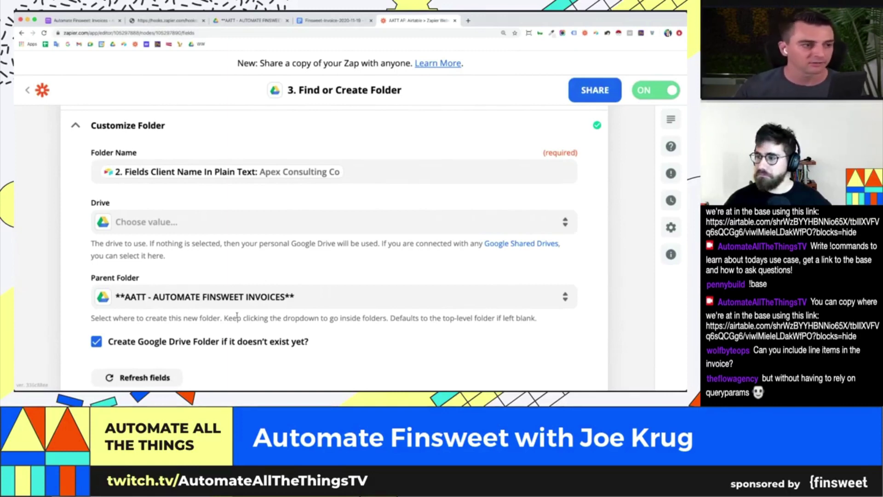
{"action": "key", "text": "ctrl+shift+Tab"}
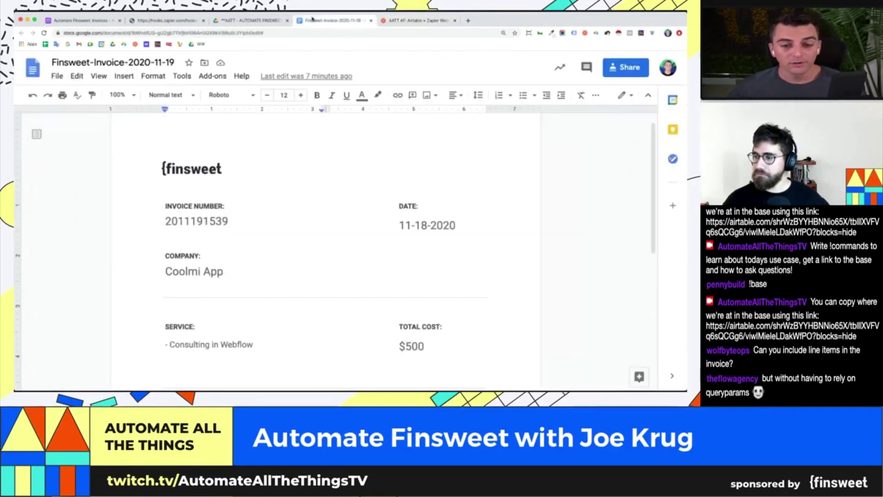
{"action": "left_click", "coordinate": [232, 21]}
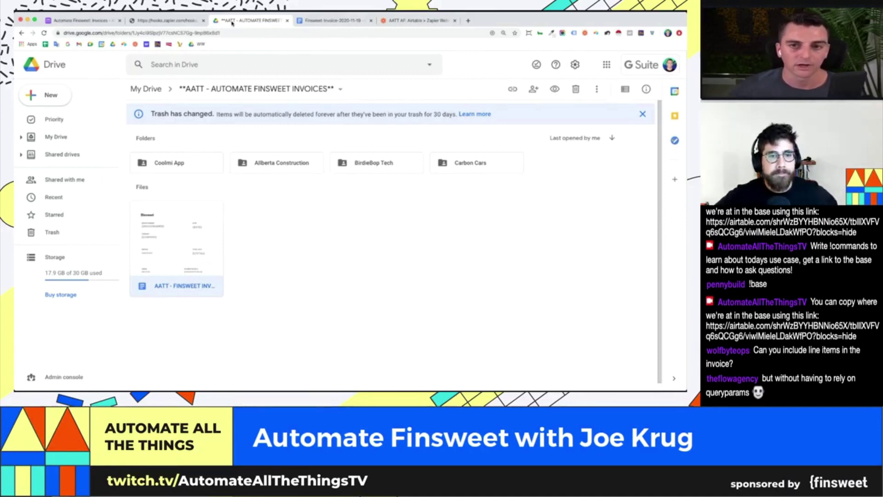
{"action": "left_click", "coordinate": [433, 19]}
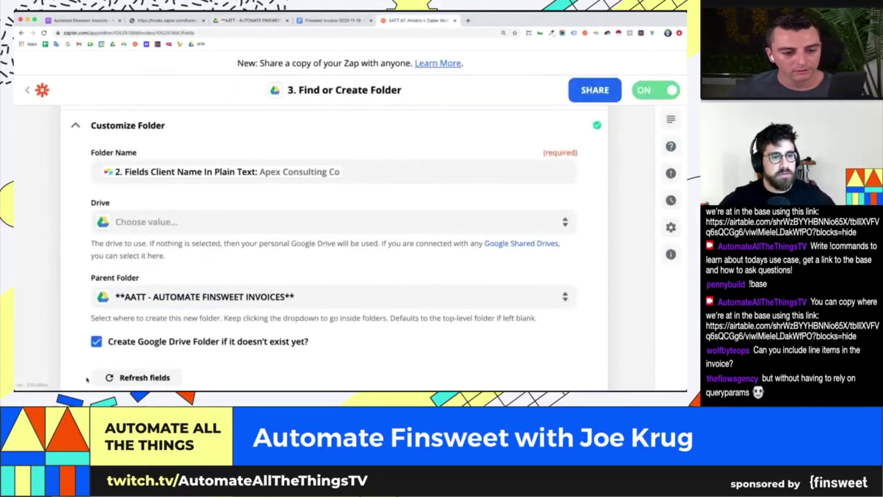
Close the Find or Create Folder step and open the Customize Numbers settings of the Numbers step.
{"action": "scroll", "coordinate": [71, 309], "scroll_direction": "down", "scroll_amount": 4}
{"action": "left_click", "coordinate": [357, 316]}
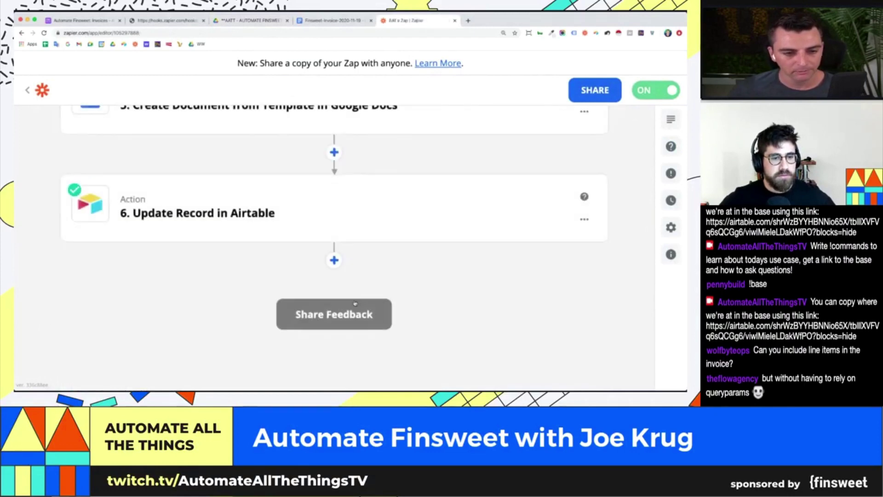
{"action": "scroll", "coordinate": [317, 277], "scroll_direction": "up", "scroll_amount": 7}
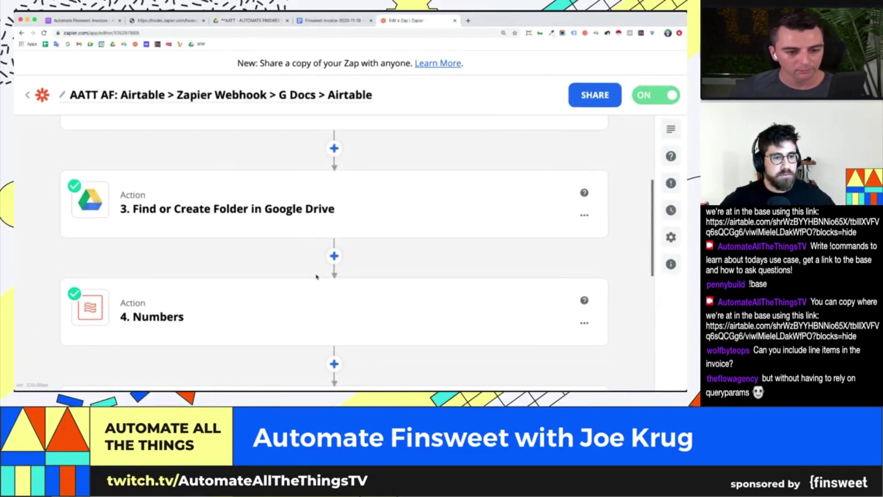
{"action": "left_click", "coordinate": [196, 307]}
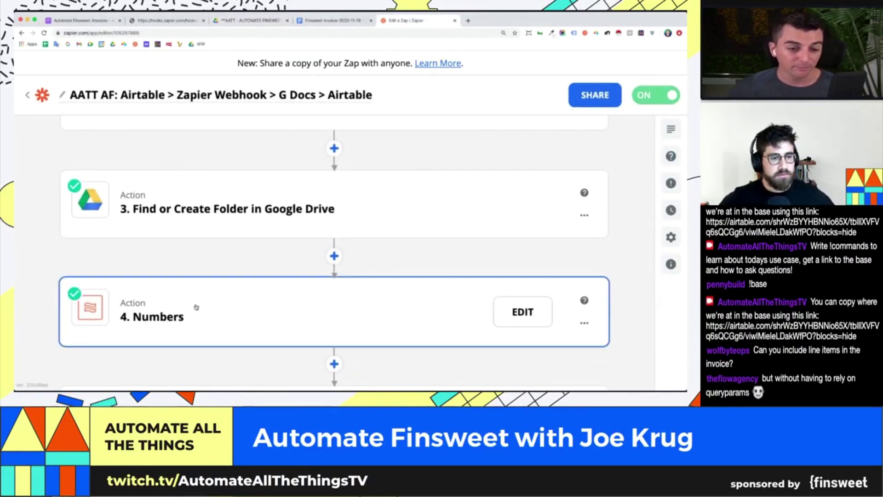
{"action": "left_click", "coordinate": [125, 244]}
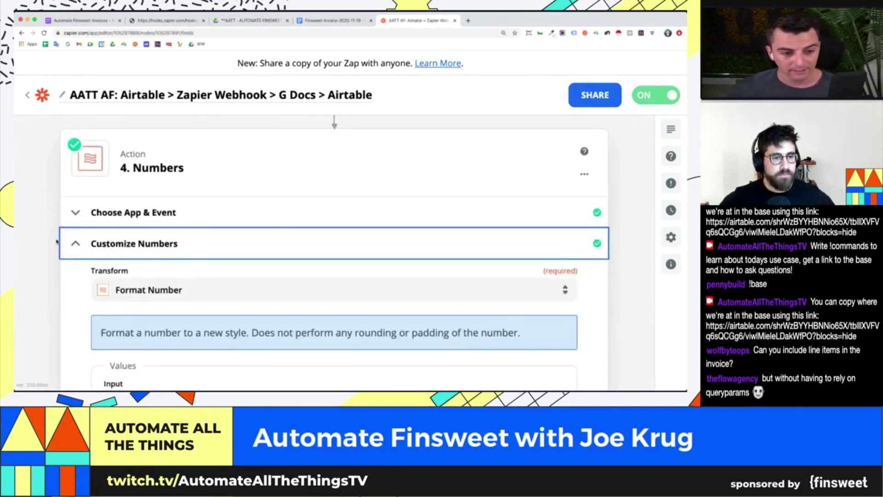
Examine the Numbers step's input value, input decimal mark and output format.
{"action": "scroll", "coordinate": [55, 243], "scroll_direction": "down", "scroll_amount": 5}
{"action": "scroll", "coordinate": [54, 242], "scroll_direction": "up", "scroll_amount": 1}
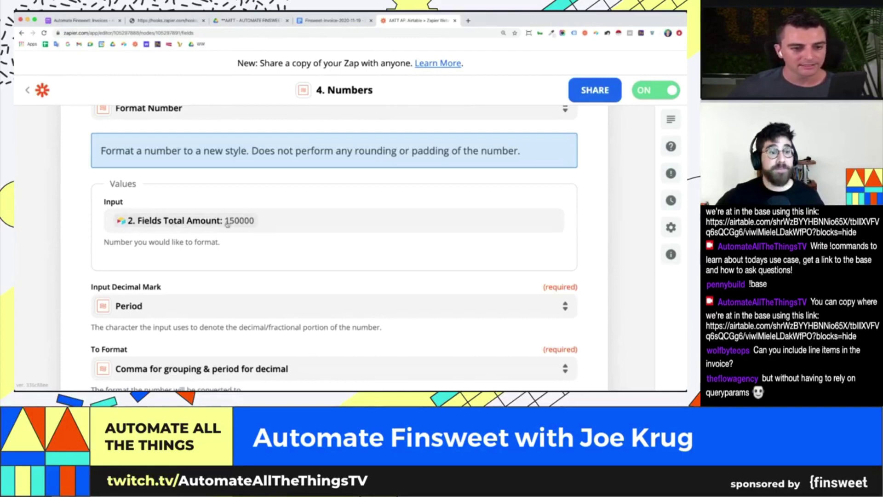
{"action": "scroll", "coordinate": [212, 219], "scroll_direction": "down", "scroll_amount": 5}
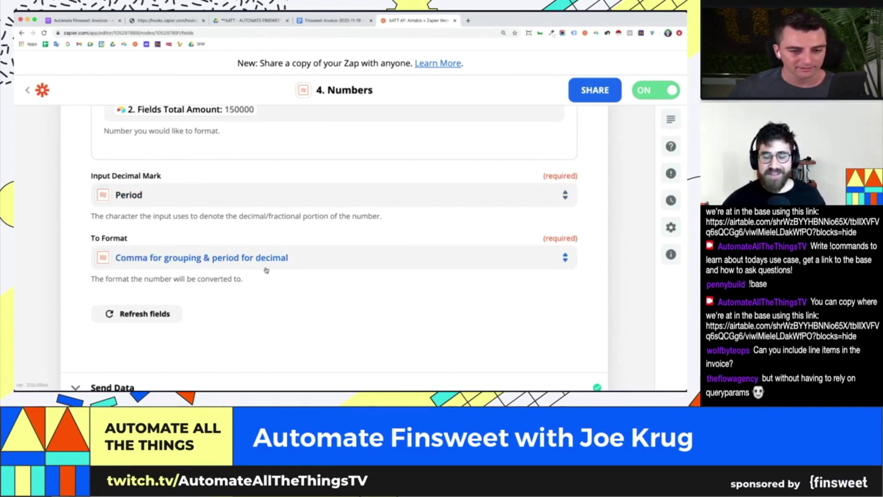
{"action": "scroll", "coordinate": [266, 270], "scroll_direction": "down", "scroll_amount": 3}
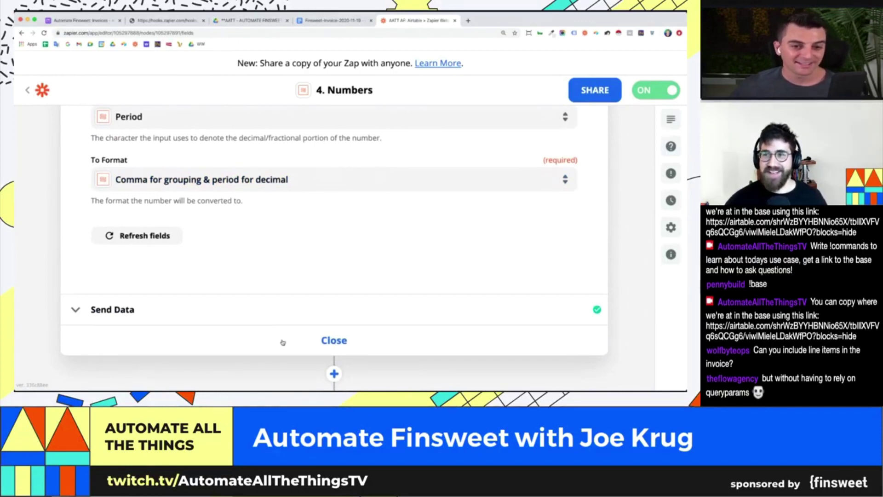
Close the Numbers step and open the Customize Document settings of Create Document from Template in Google Docs.
{"action": "left_click", "coordinate": [283, 342]}
{"action": "scroll", "coordinate": [156, 225], "scroll_direction": "up", "scroll_amount": 2}
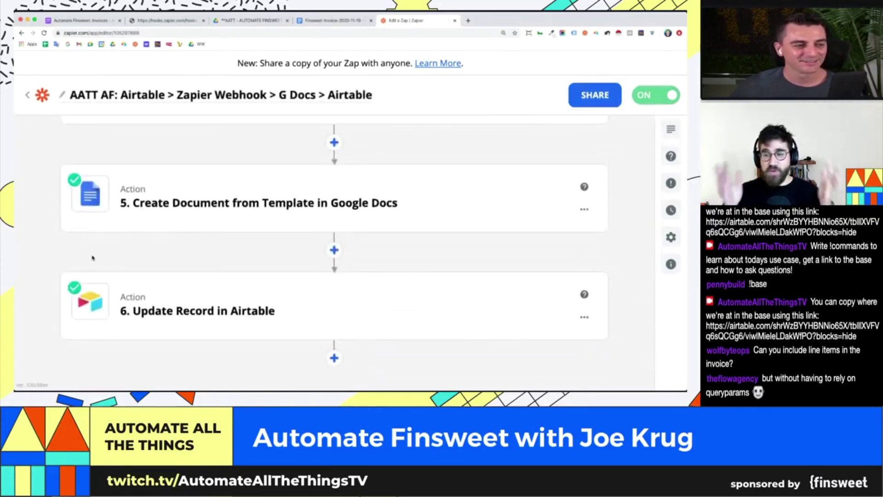
{"action": "scroll", "coordinate": [92, 257], "scroll_direction": "up", "scroll_amount": 2}
{"action": "scroll", "coordinate": [92, 258], "scroll_direction": "up", "scroll_amount": 1}
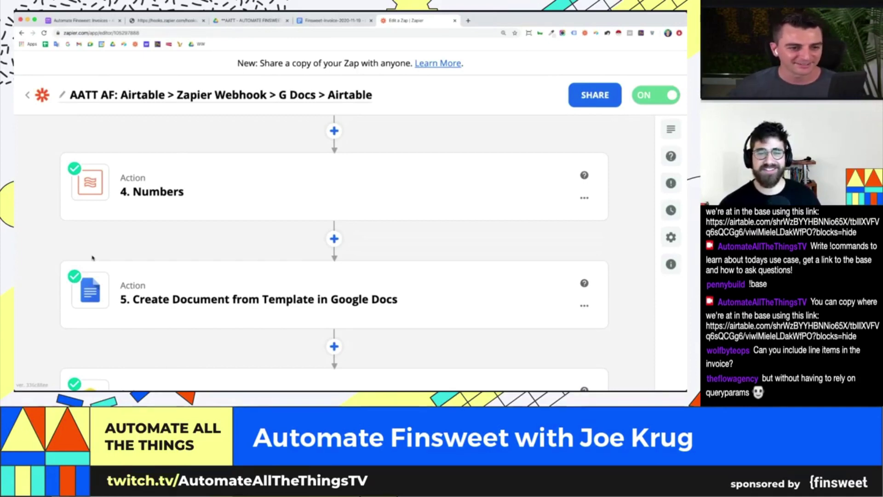
{"action": "scroll", "coordinate": [46, 243], "scroll_direction": "down", "scroll_amount": 1}
{"action": "scroll", "coordinate": [42, 244], "scroll_direction": "down", "scroll_amount": 1}
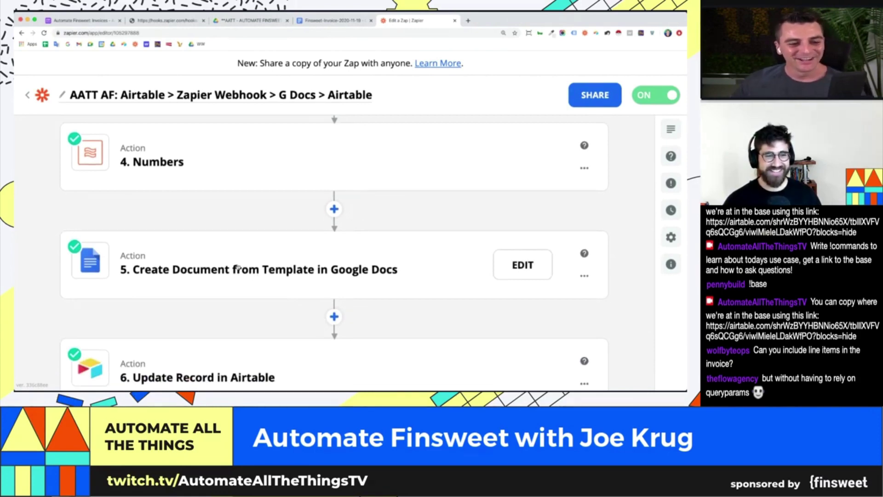
{"action": "left_click", "coordinate": [238, 267]}
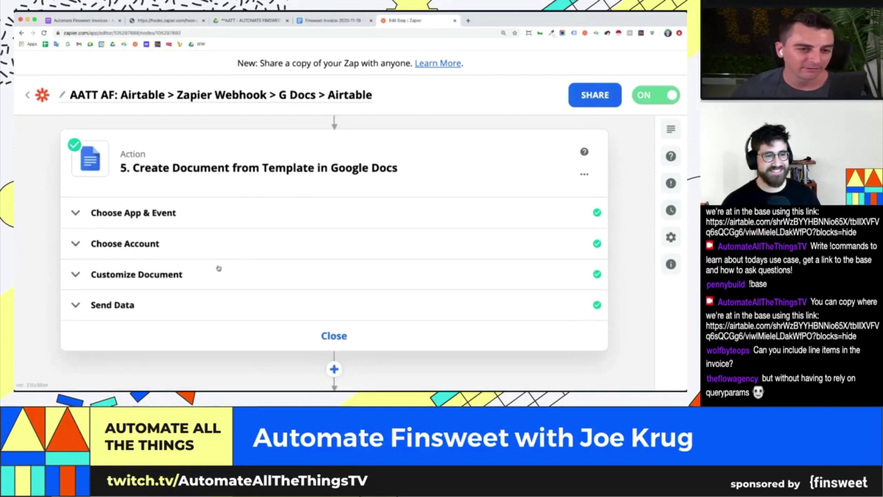
{"action": "left_click", "coordinate": [174, 276]}
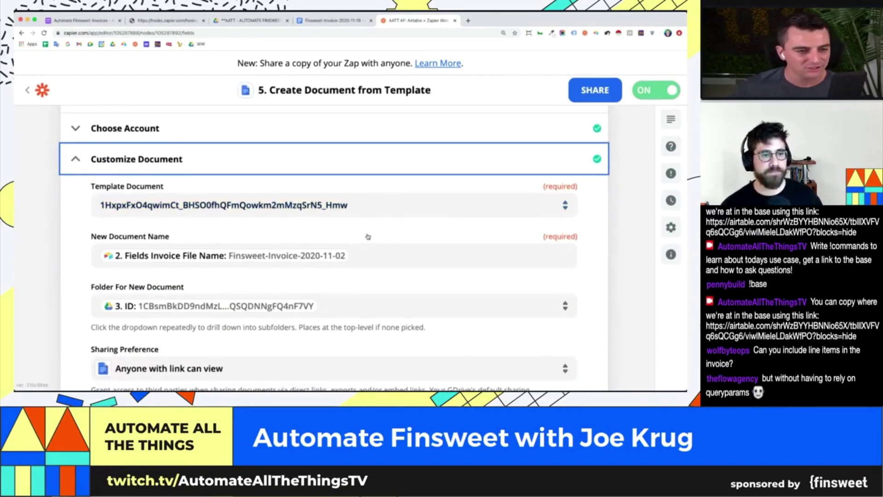
Reopen the AATT - FINSWEET INVOICE TEMPLATE document from its Google Drive folder and select the document ID in its URL.
{"action": "left_click", "coordinate": [331, 21]}
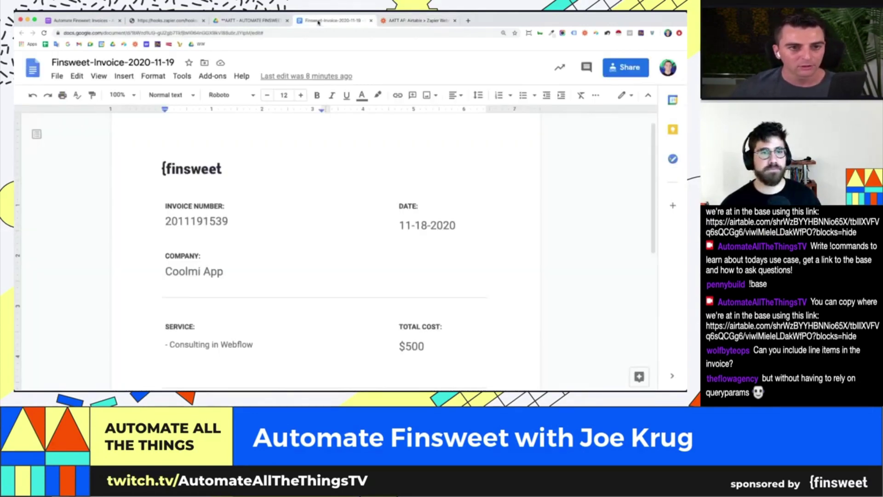
{"action": "left_click", "coordinate": [262, 20]}
{"action": "double_click", "coordinate": [188, 227]}
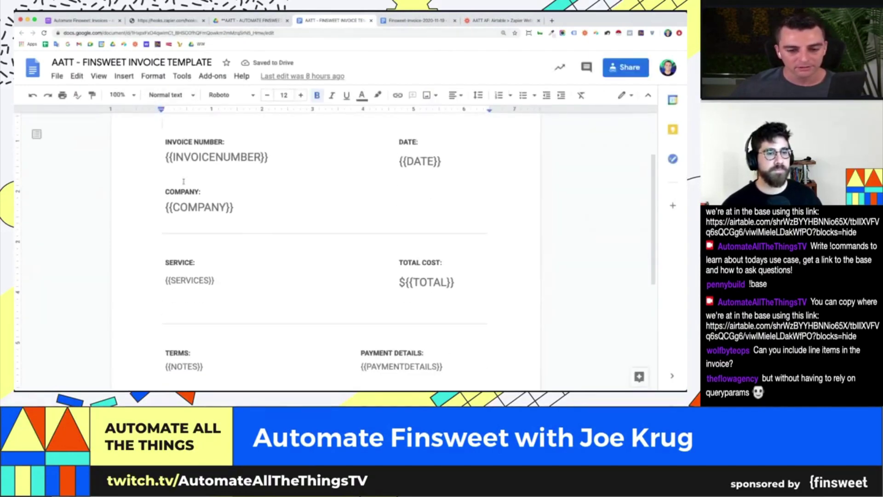
{"action": "left_click", "coordinate": [264, 32]}
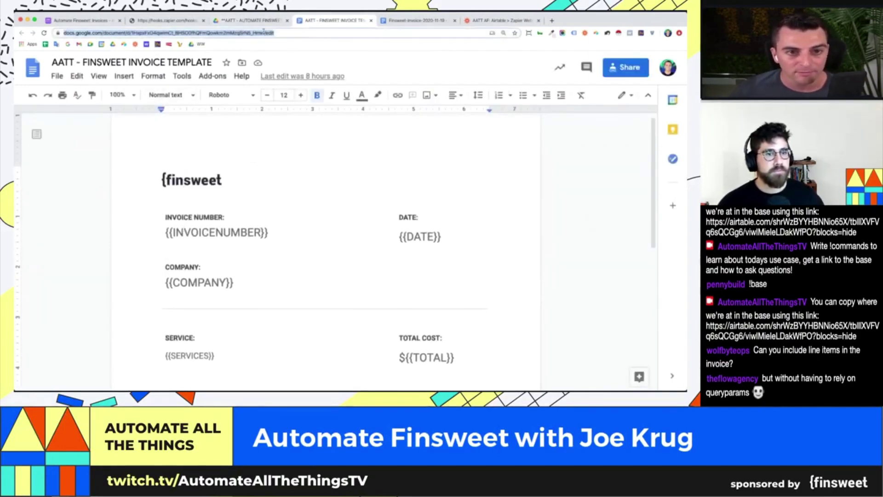
{"action": "left_click", "coordinate": [264, 32]}
{"action": "left_click_drag", "start_coordinate": [279, 33], "coordinate": [146, 31]}
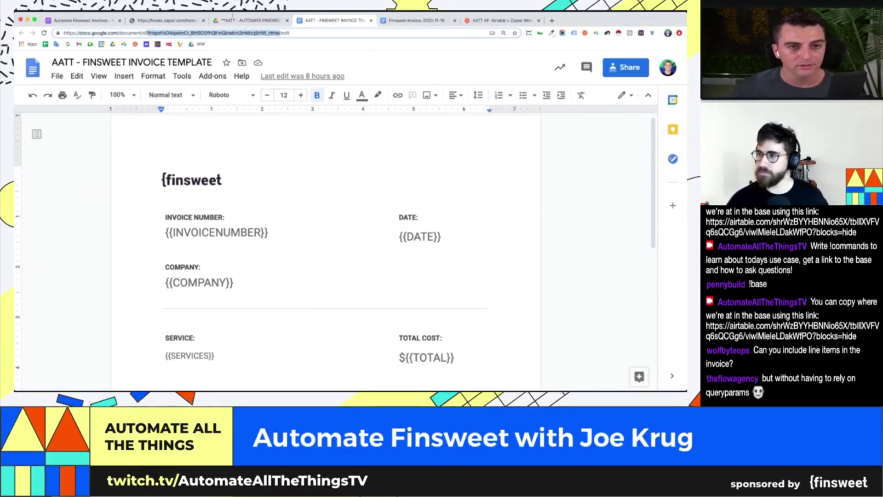
Return to Zapier and examine the new document's template, name, folder, sharing preference and unused fields preference.
{"action": "left_click", "coordinate": [499, 20]}
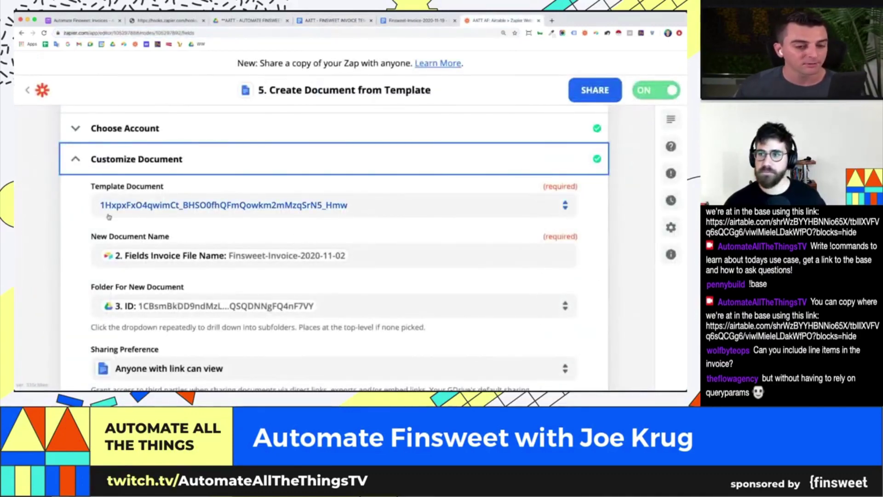
{"action": "scroll", "coordinate": [138, 209], "scroll_direction": "down", "scroll_amount": 1}
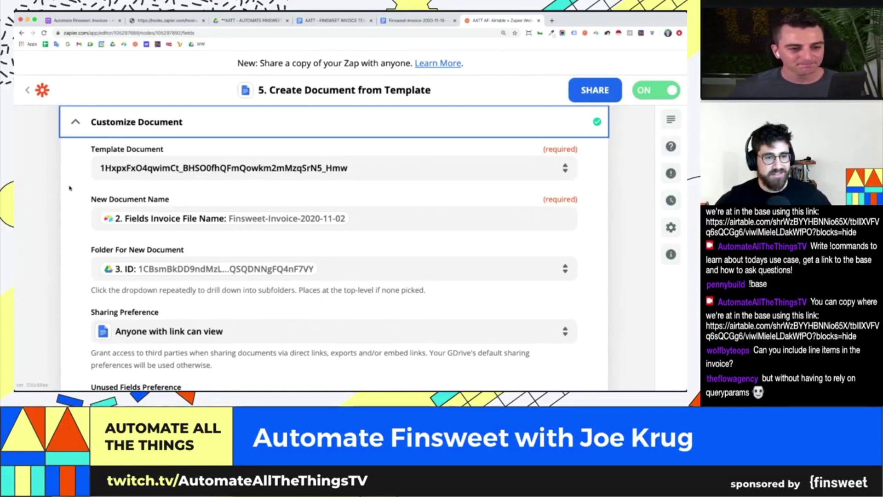
{"action": "scroll", "coordinate": [69, 189], "scroll_direction": "down", "scroll_amount": 2}
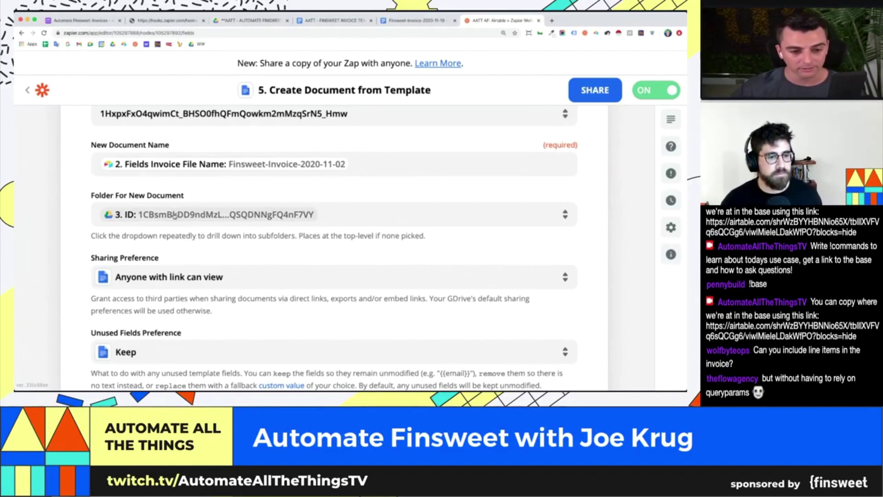
{"action": "scroll", "coordinate": [85, 230], "scroll_direction": "down", "scroll_amount": 5}
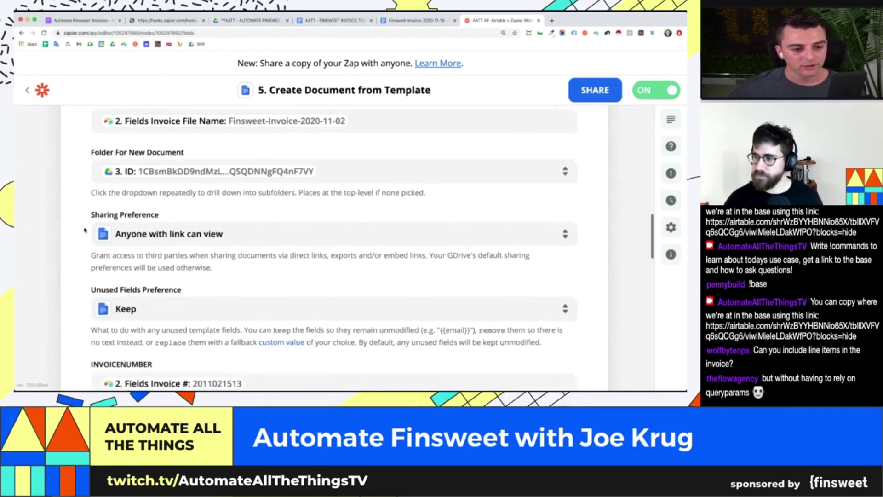
{"action": "scroll", "coordinate": [87, 228], "scroll_direction": "down", "scroll_amount": 3}
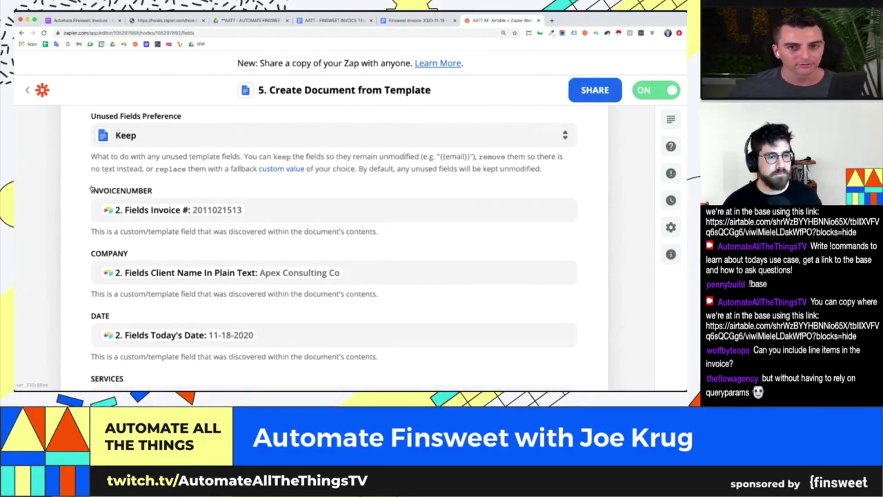
Check the placeholders in the invoice template, then examine how Zapier maps fields to them, from INVOICENUMBER through PAYMENTDETAILS.
{"action": "left_click", "coordinate": [353, 21]}
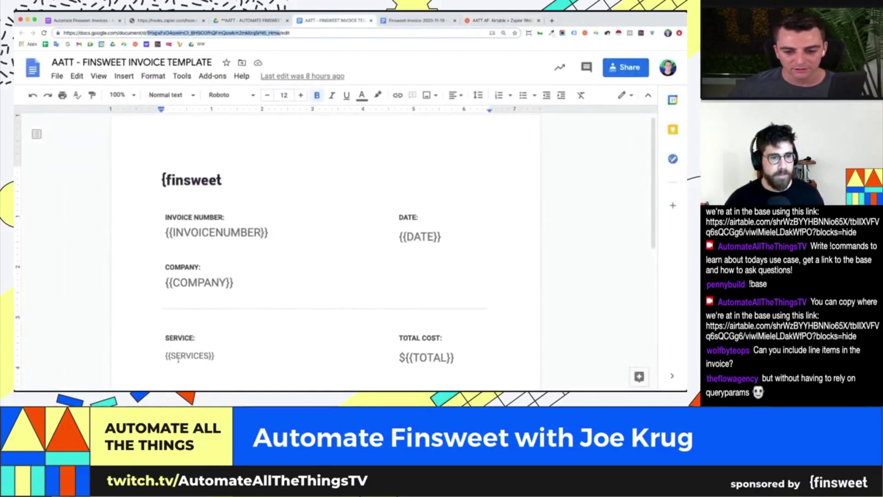
{"action": "scroll", "coordinate": [368, 327], "scroll_direction": "down", "scroll_amount": 2}
{"action": "left_click", "coordinate": [500, 21]}
{"action": "scroll", "coordinate": [179, 170], "scroll_direction": "down", "scroll_amount": 1}
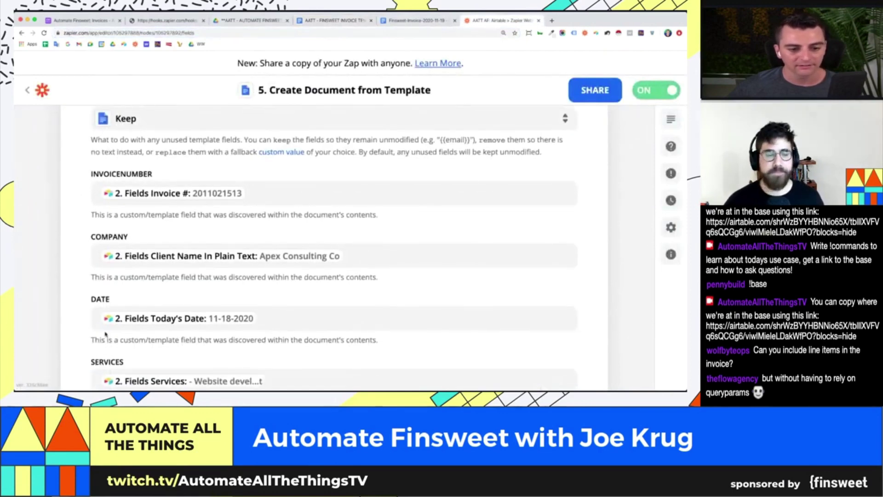
{"action": "scroll", "coordinate": [124, 300], "scroll_direction": "down", "scroll_amount": 3}
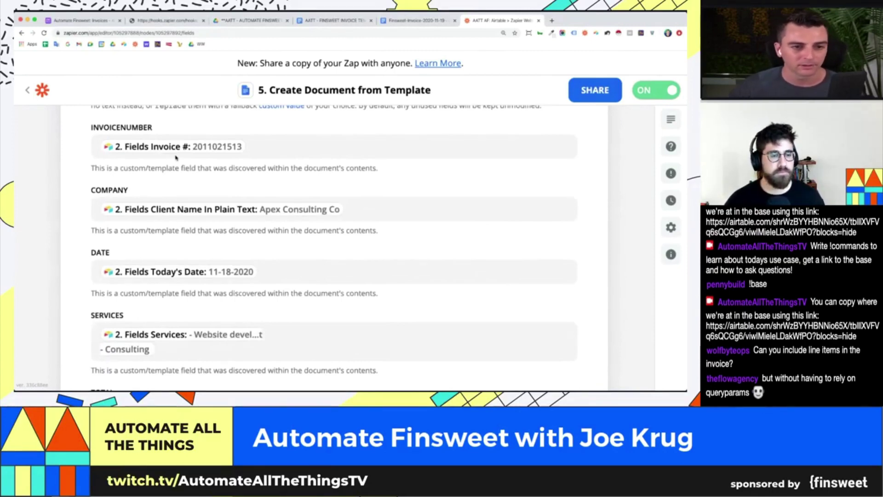
{"action": "scroll", "coordinate": [215, 212], "scroll_direction": "down", "scroll_amount": 2}
{"action": "scroll", "coordinate": [216, 212], "scroll_direction": "down", "scroll_amount": 5}
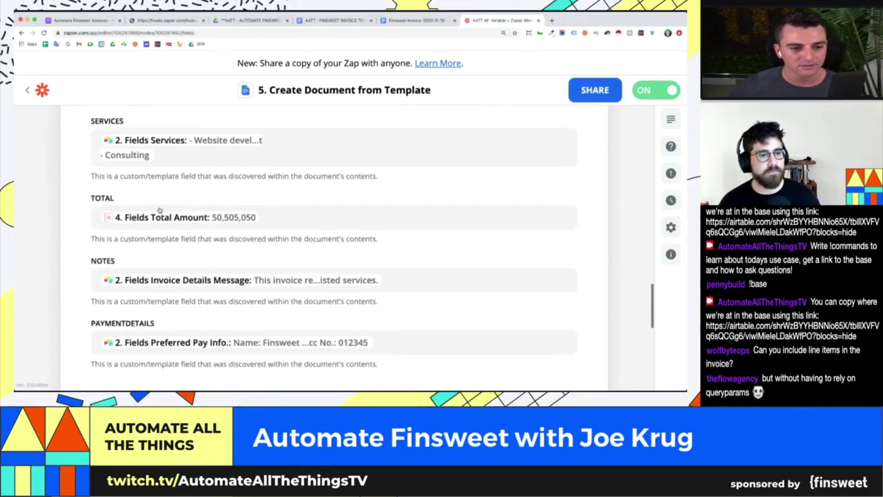
{"action": "scroll", "coordinate": [160, 210], "scroll_direction": "down", "scroll_amount": 1}
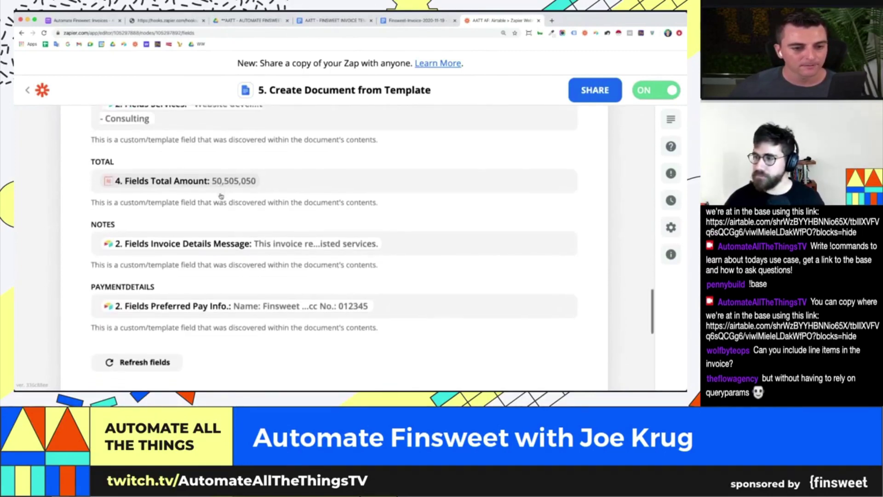
{"action": "scroll", "coordinate": [221, 196], "scroll_direction": "down", "scroll_amount": 1}
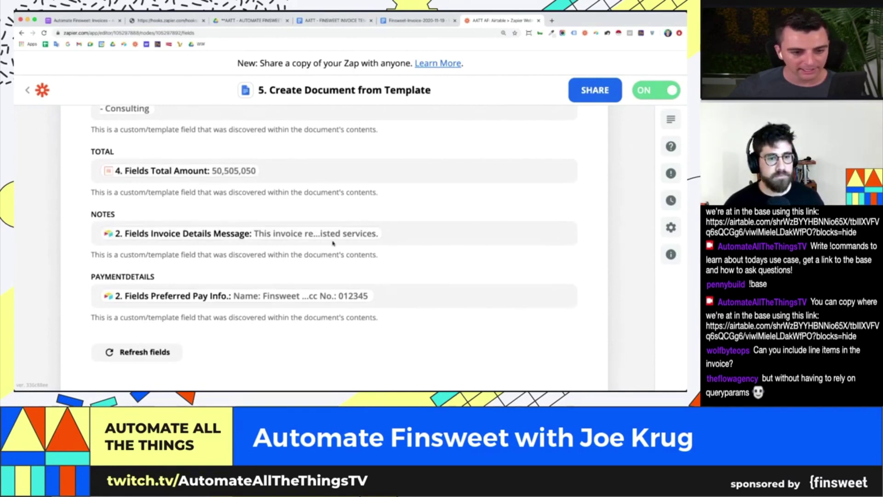
Open the PAYMENTDETAILS mapping for editing, then switch to Airtable and find the Preferred Pay column in the Invoices table.
{"action": "left_click", "coordinate": [406, 294]}
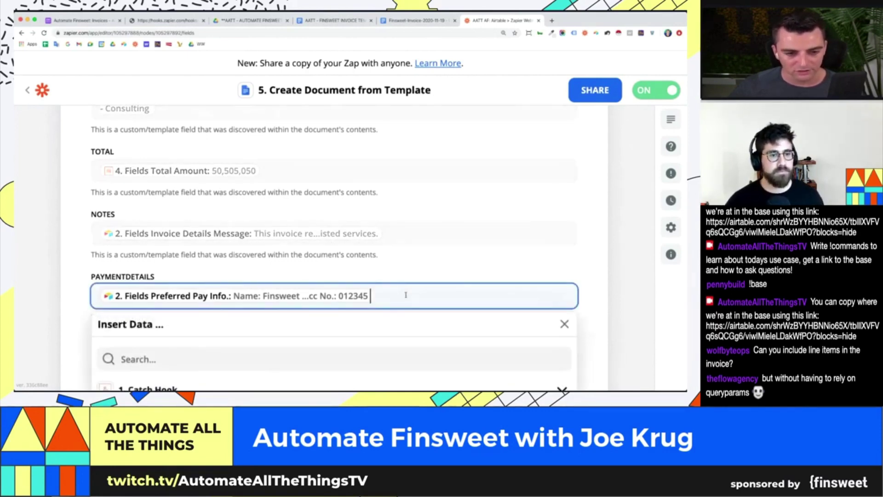
{"action": "left_click", "coordinate": [93, 19]}
{"action": "scroll", "coordinate": [402, 167], "scroll_direction": "right", "scroll_amount": 4}
{"action": "scroll", "coordinate": [403, 168], "scroll_direction": "right", "scroll_amount": 1}
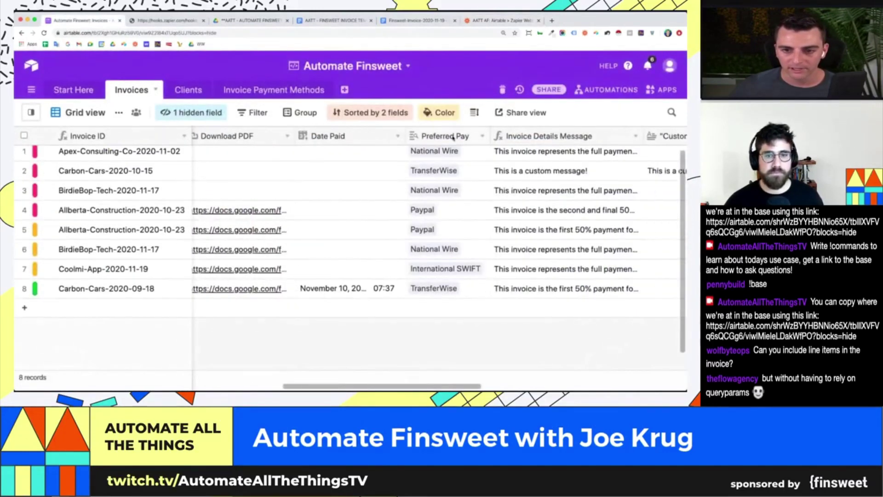
Return to Zapier and examine all Find Record in Airtable fields available for mapping to PAYMENTDETAILS.
{"action": "left_click", "coordinate": [499, 20]}
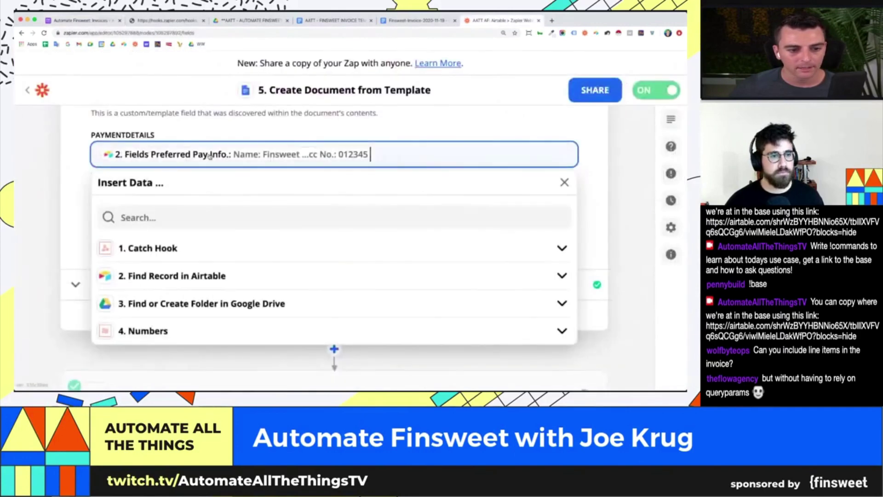
{"action": "left_click", "coordinate": [170, 278]}
{"action": "scroll", "coordinate": [170, 284], "scroll_direction": "down", "scroll_amount": 1}
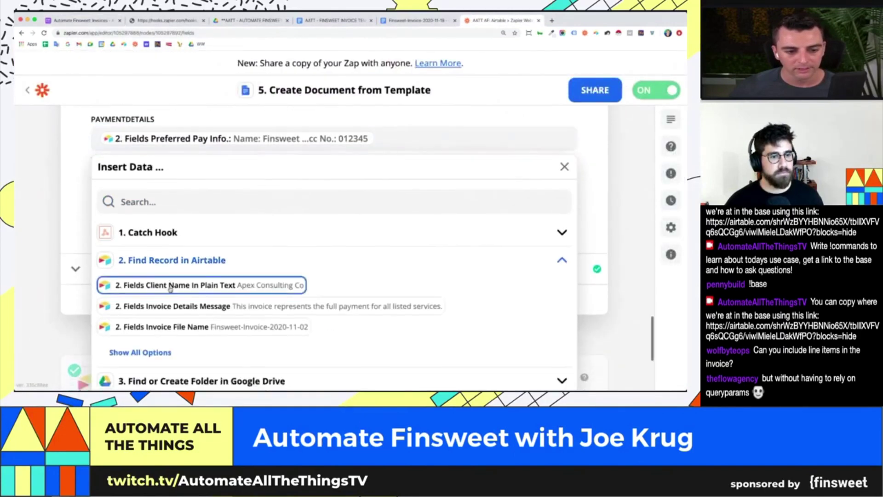
{"action": "left_click", "coordinate": [138, 351]}
{"action": "scroll", "coordinate": [179, 320], "scroll_direction": "down", "scroll_amount": 1}
{"action": "scroll", "coordinate": [179, 320], "scroll_direction": "down", "scroll_amount": 1}
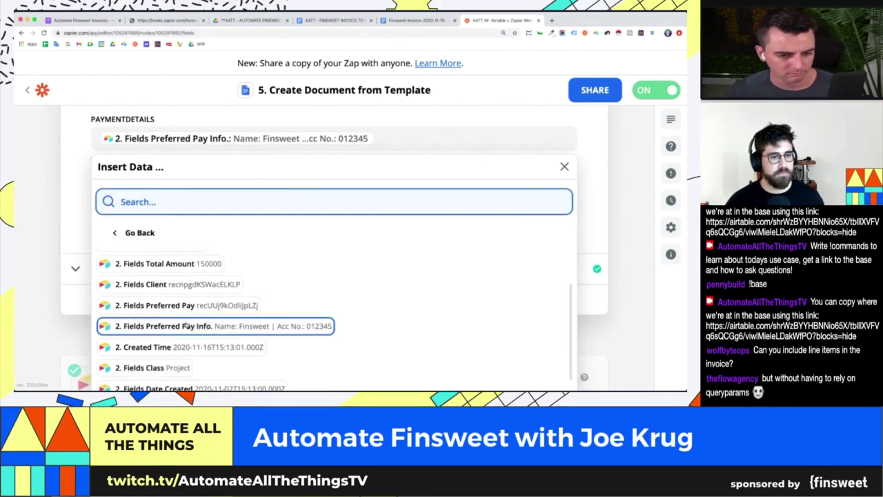
{"action": "scroll", "coordinate": [204, 329], "scroll_direction": "down", "scroll_amount": 3}
{"action": "scroll", "coordinate": [204, 329], "scroll_direction": "down", "scroll_amount": 5}
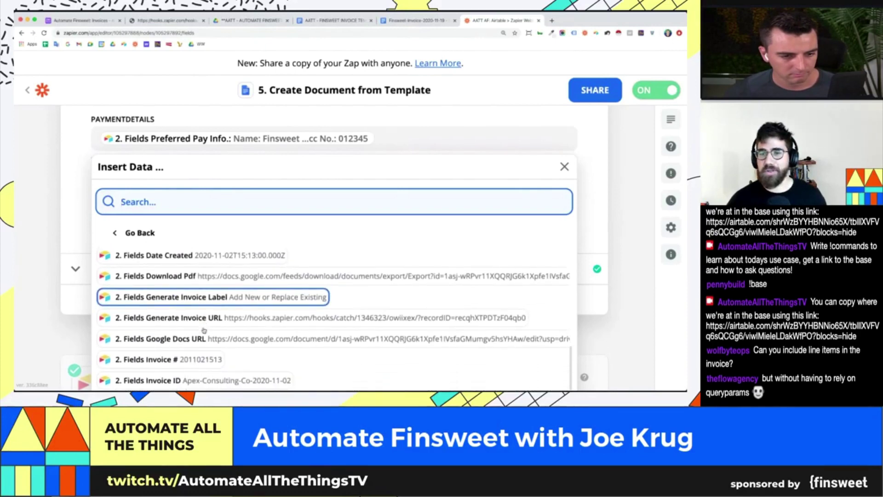
{"action": "scroll", "coordinate": [204, 330], "scroll_direction": "down", "scroll_amount": 2}
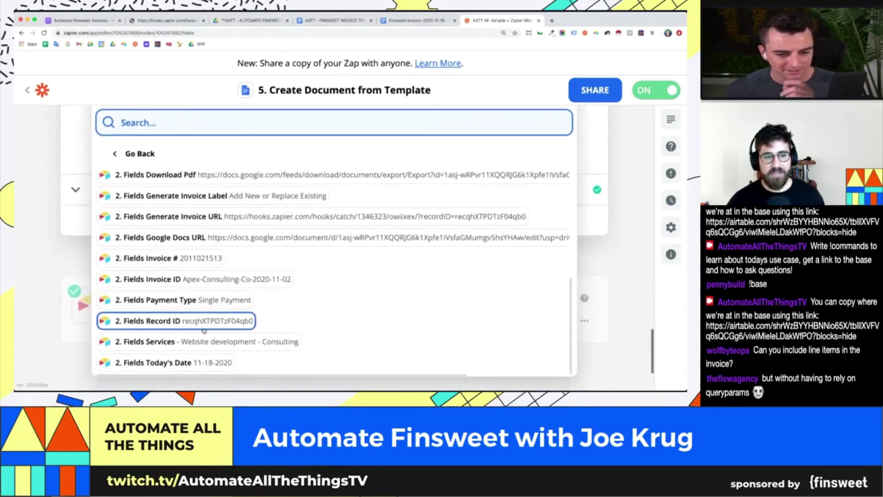
{"action": "scroll", "coordinate": [204, 330], "scroll_direction": "up", "scroll_amount": 7}
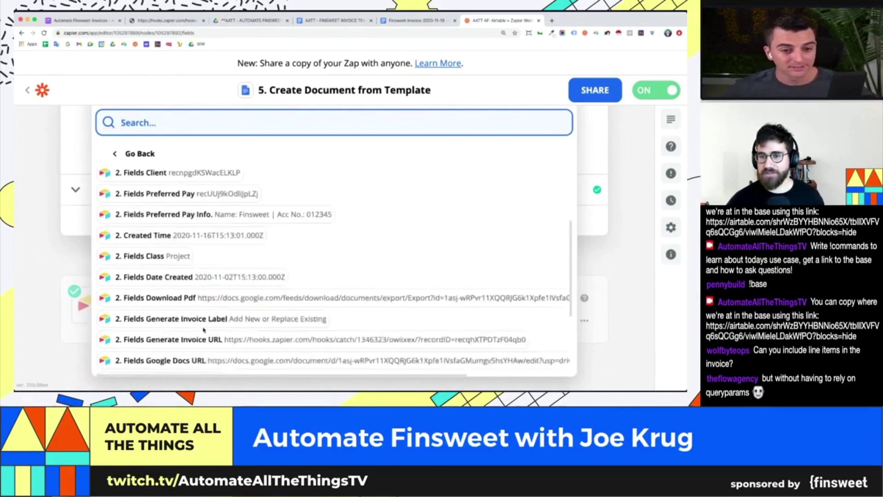
{"action": "scroll", "coordinate": [204, 330], "scroll_direction": "up", "scroll_amount": 2}
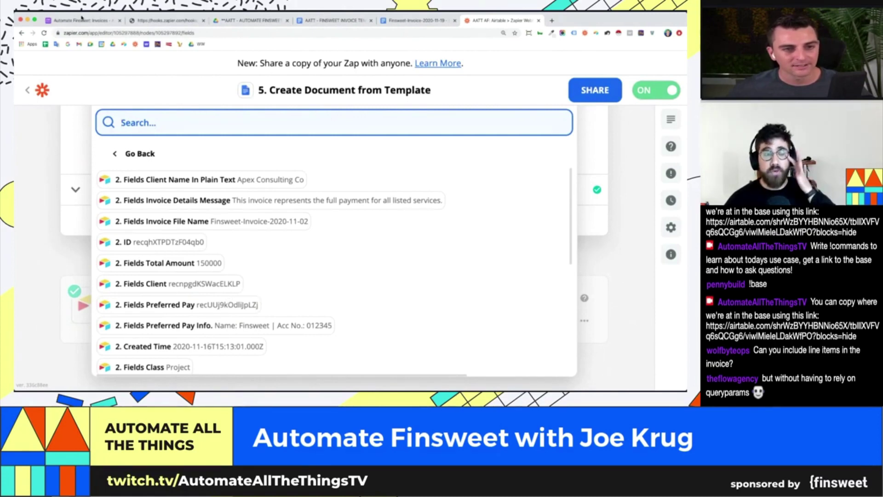
Switch to Airtable's Invoices table and undo the last change.
{"action": "left_click", "coordinate": [81, 19]}
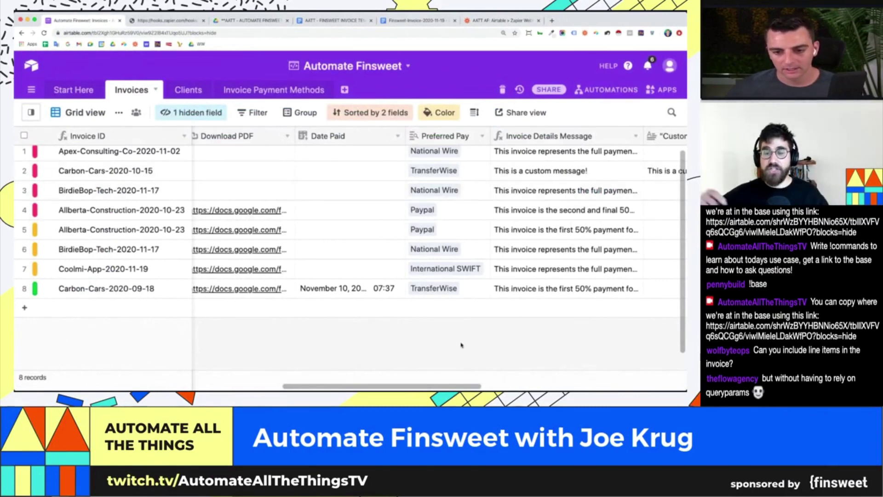
{"action": "scroll", "coordinate": [461, 345], "scroll_direction": "up", "scroll_amount": 1}
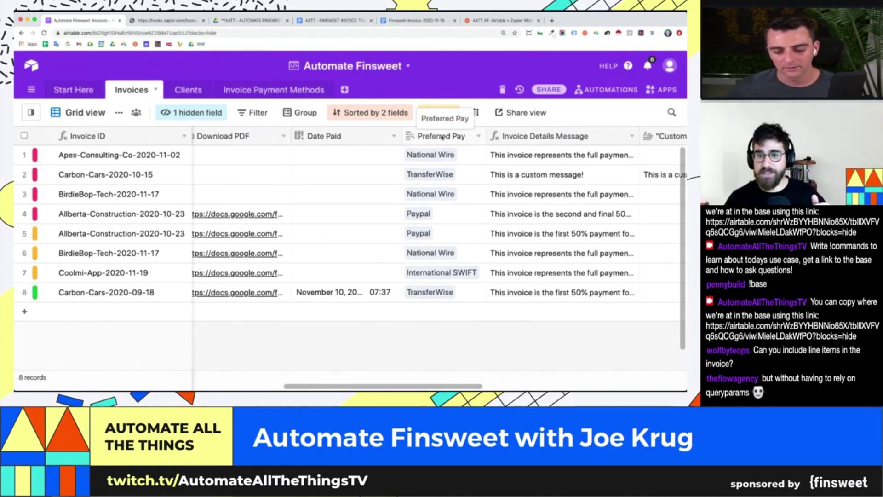
{"action": "key", "text": "ctrl+z"}
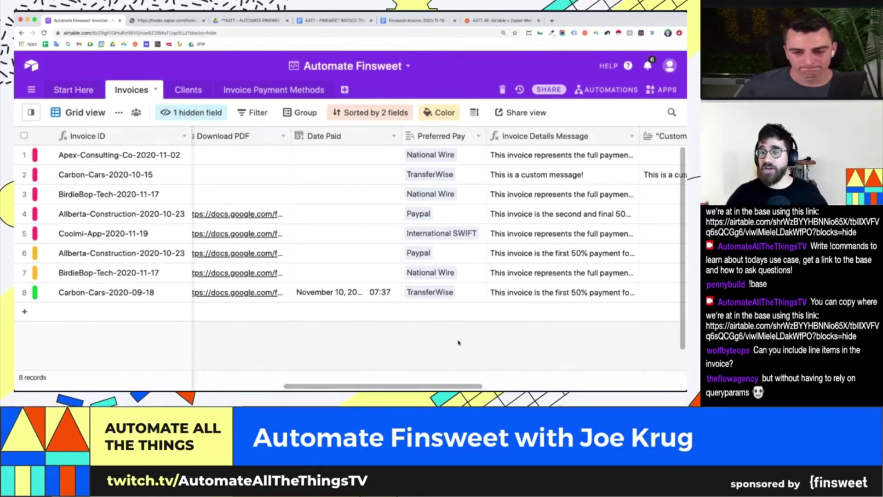
Inspect the Preferred Pay field's lookup configuration, then close it without saving and check the neighbouring columns.
{"action": "double_click", "coordinate": [466, 137]}
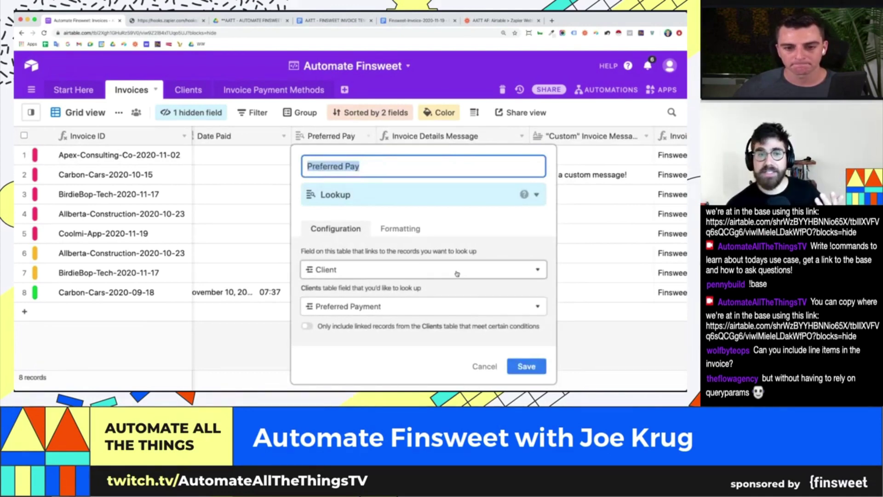
{"action": "left_click", "coordinate": [489, 368]}
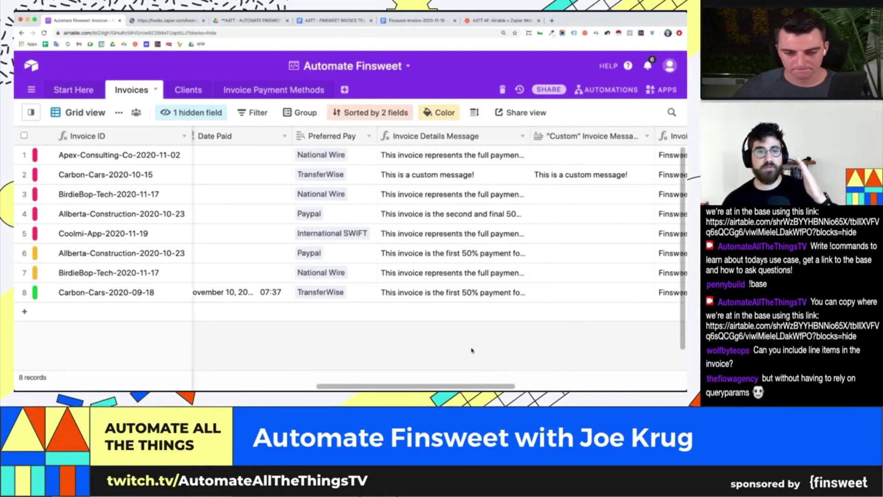
{"action": "scroll", "coordinate": [346, 294], "scroll_direction": "left", "scroll_amount": 2}
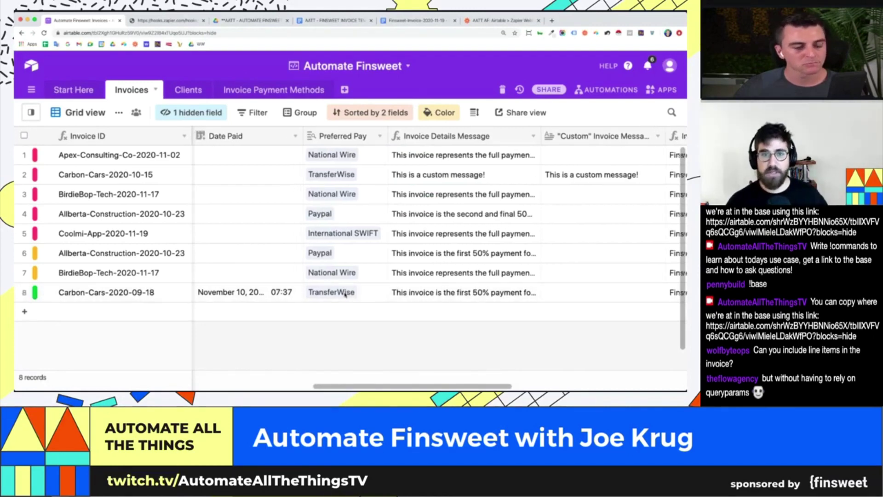
{"action": "scroll", "coordinate": [345, 294], "scroll_direction": "left", "scroll_amount": 2}
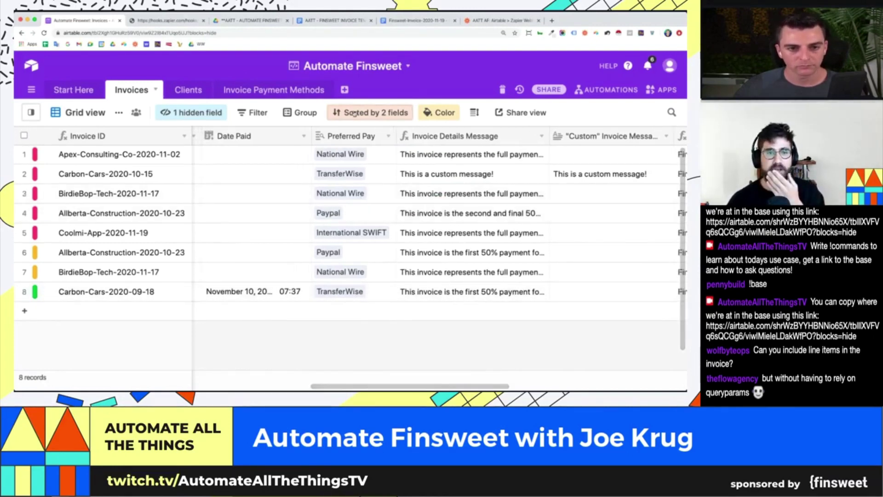
Return to Zapier and search the PAYMENTDETAILS mapping's available fields for "preferr".
{"action": "left_click", "coordinate": [518, 23]}
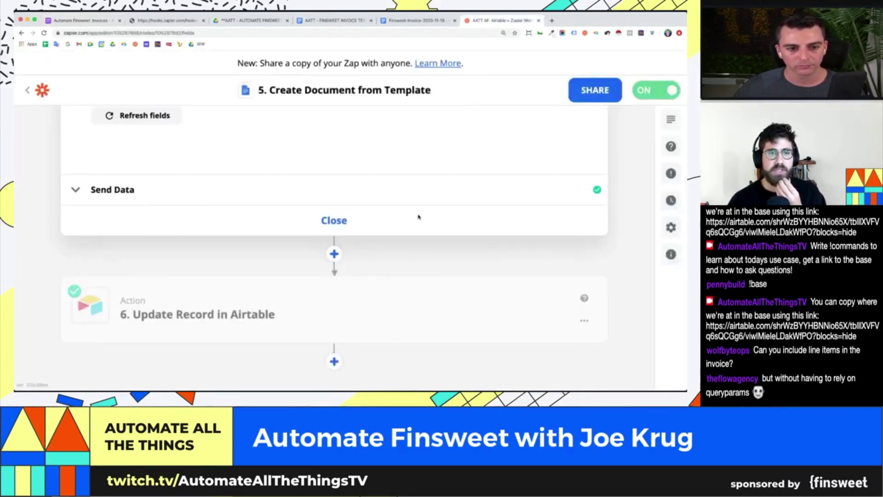
{"action": "scroll", "coordinate": [156, 222], "scroll_direction": "up", "scroll_amount": 5}
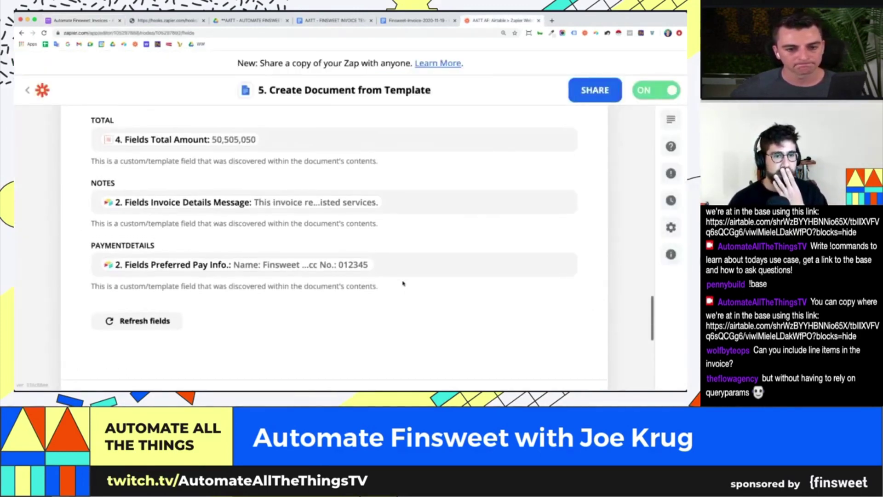
{"action": "left_click", "coordinate": [408, 271]}
{"action": "scroll", "coordinate": [406, 272], "scroll_direction": "down", "scroll_amount": 5}
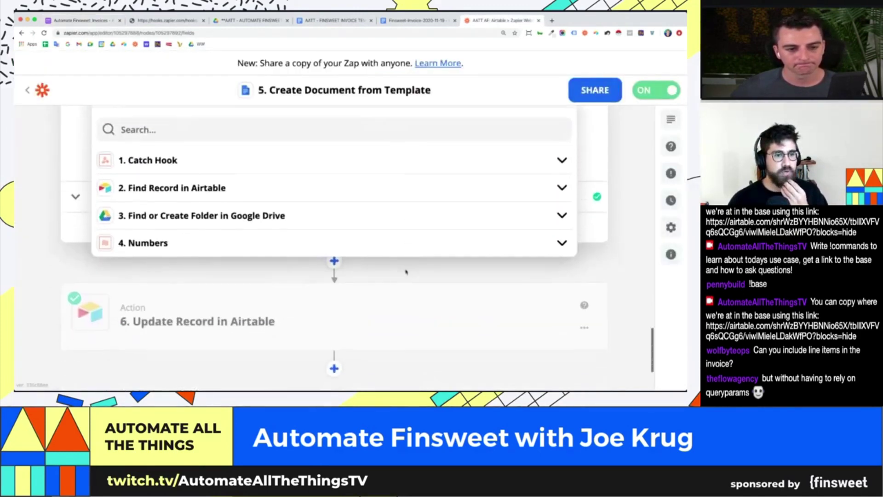
{"action": "left_click", "coordinate": [189, 186]}
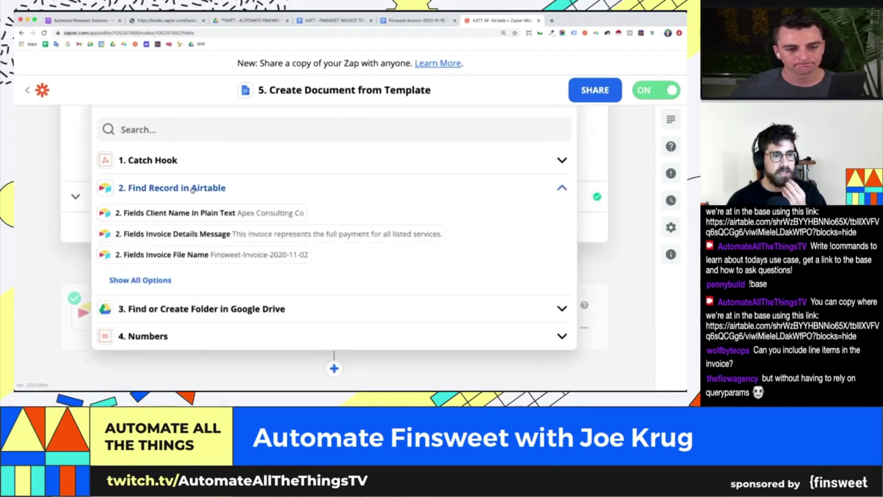
{"action": "left_click", "coordinate": [153, 280]}
{"action": "scroll", "coordinate": [224, 255], "scroll_direction": "down", "scroll_amount": 3}
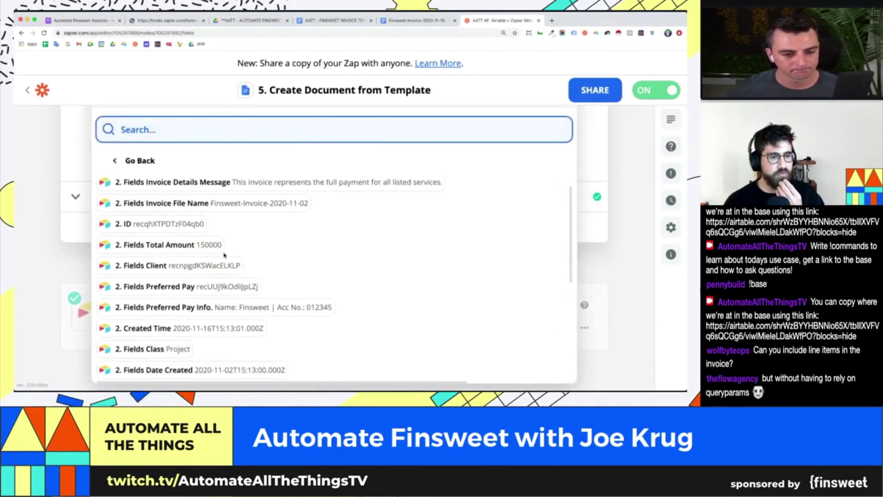
{"action": "scroll", "coordinate": [224, 255], "scroll_direction": "down", "scroll_amount": 1}
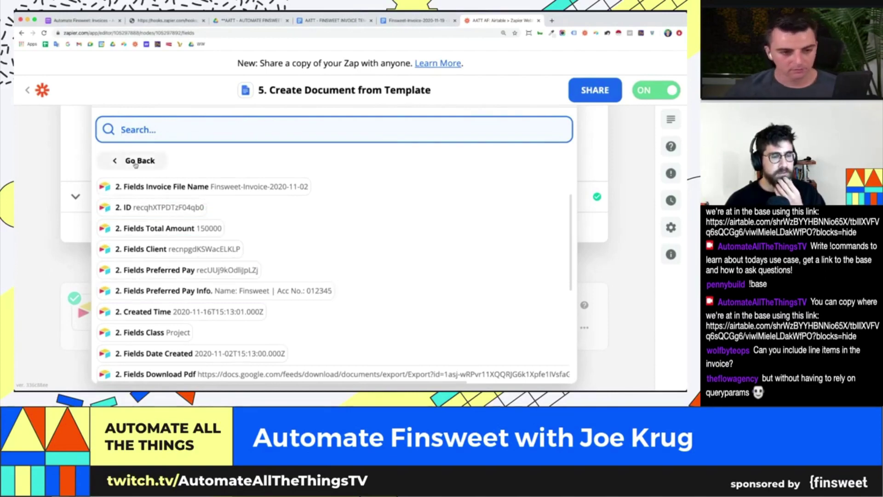
{"action": "type", "text": "preferr"}
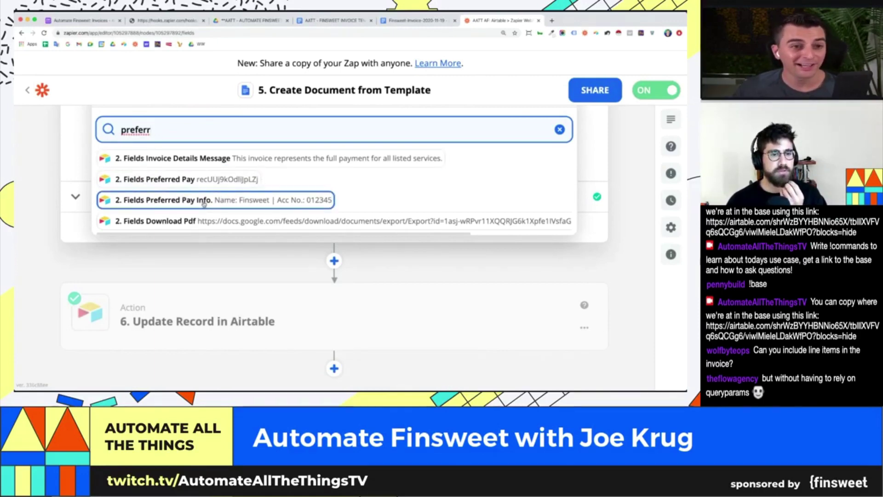
Switch to Airtable and undo recent changes in the Invoices table until the Preferred Pay Info. column is restored.
{"action": "left_click", "coordinate": [82, 21]}
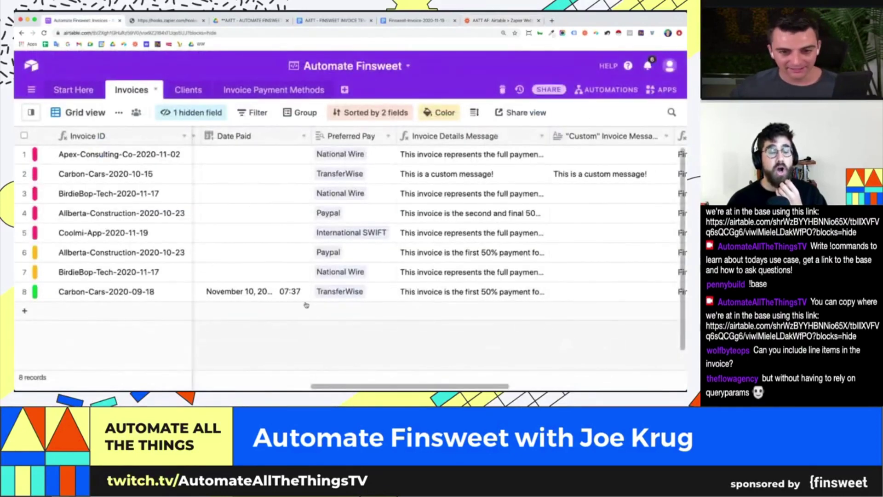
{"action": "key", "text": "super+z"}
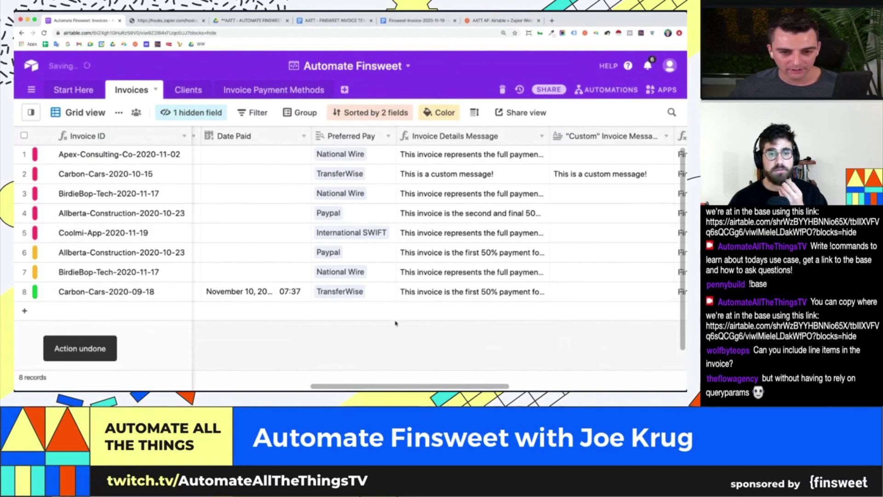
{"action": "key", "text": "super+z"}
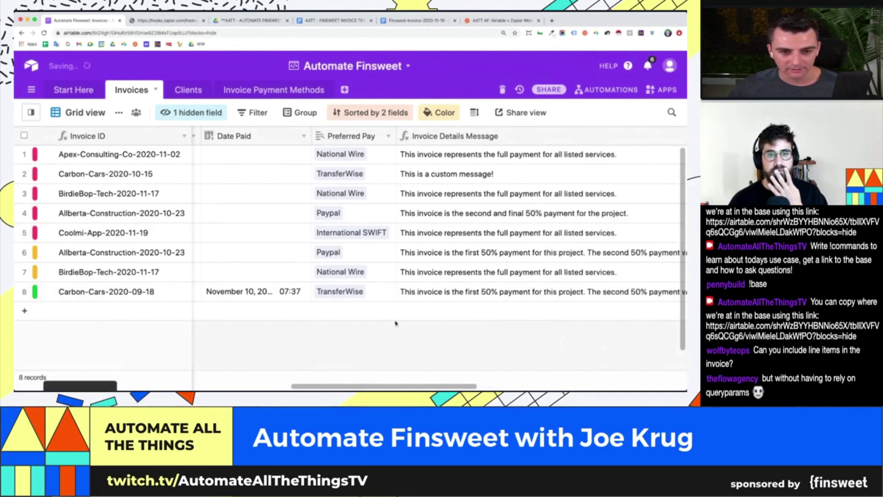
{"action": "key", "text": "super+z"}
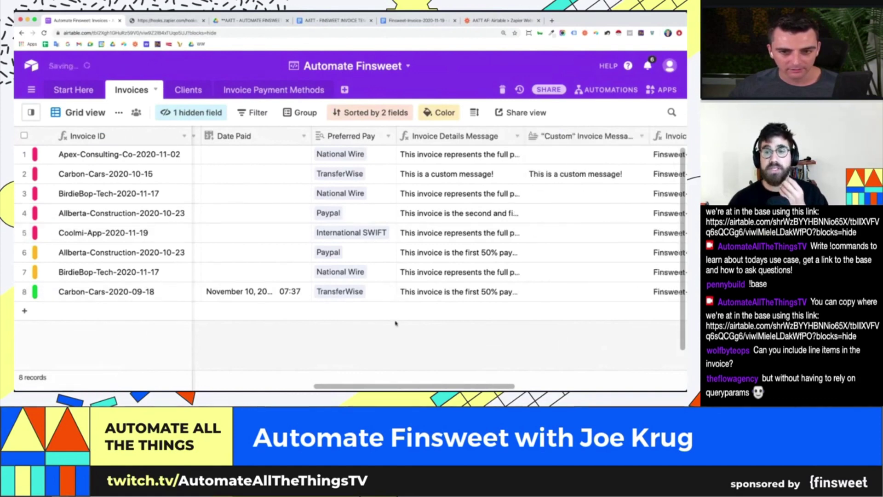
{"action": "key", "text": "super+z"}
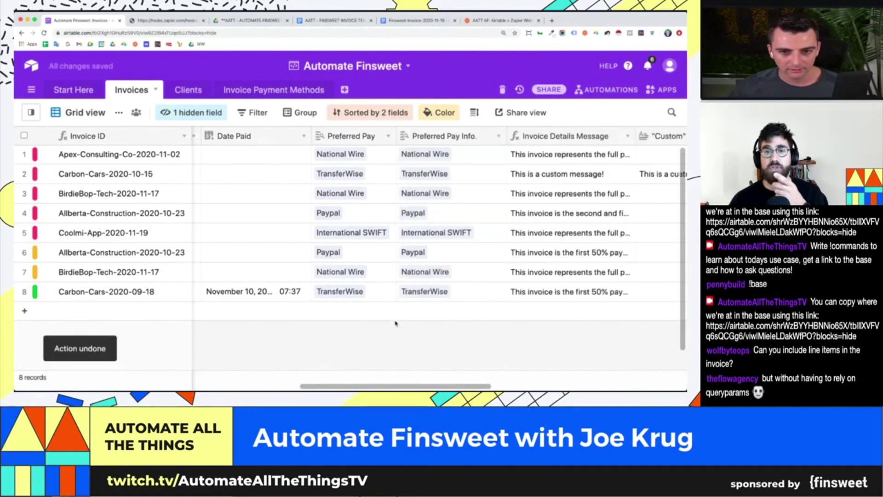
Check the Preferred Pay and Preferred Pay Info. lookups, saving Preferred Pay Info. with Client as link field and Preferred Payment as lookup field.
{"action": "double_click", "coordinate": [451, 135]}
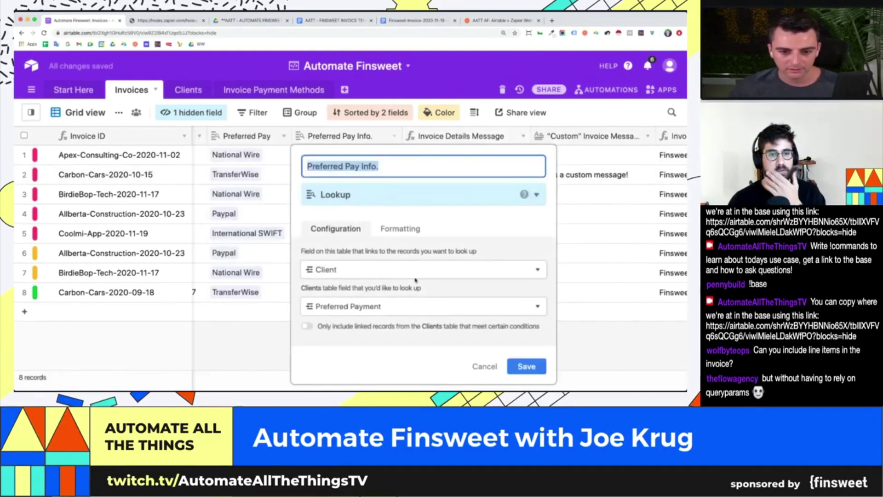
{"action": "left_click", "coordinate": [525, 367]}
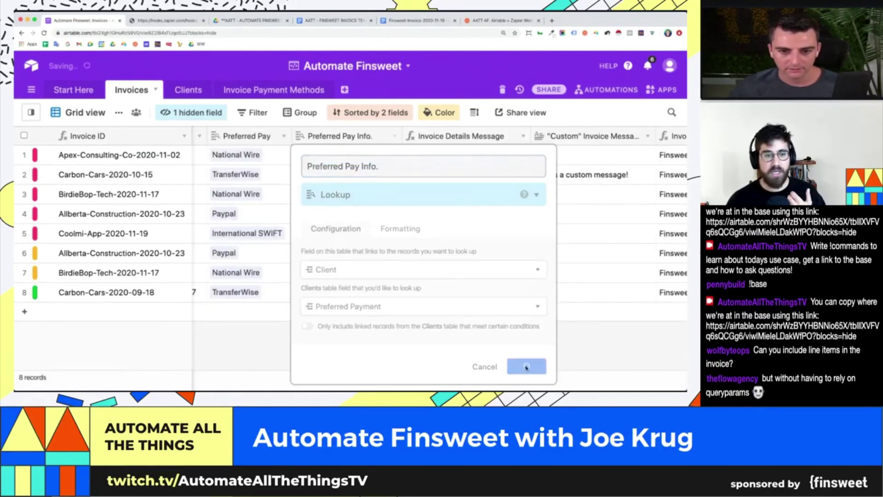
{"action": "double_click", "coordinate": [249, 136]}
{"action": "left_click", "coordinate": [437, 366]}
{"action": "left_click", "coordinate": [337, 136]}
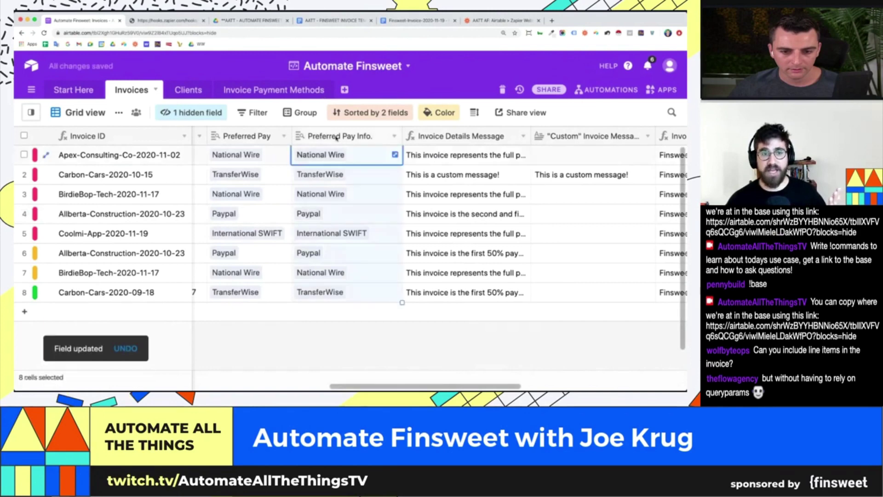
{"action": "double_click", "coordinate": [337, 136]}
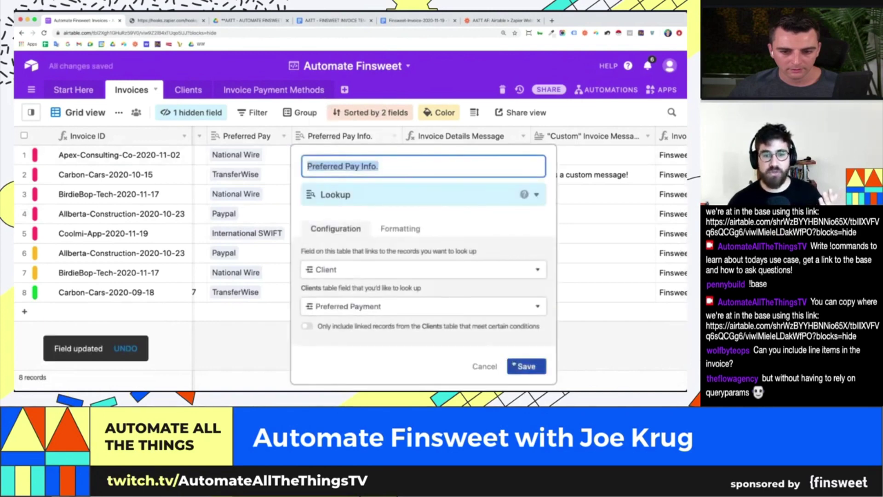
{"action": "left_click", "coordinate": [526, 367]}
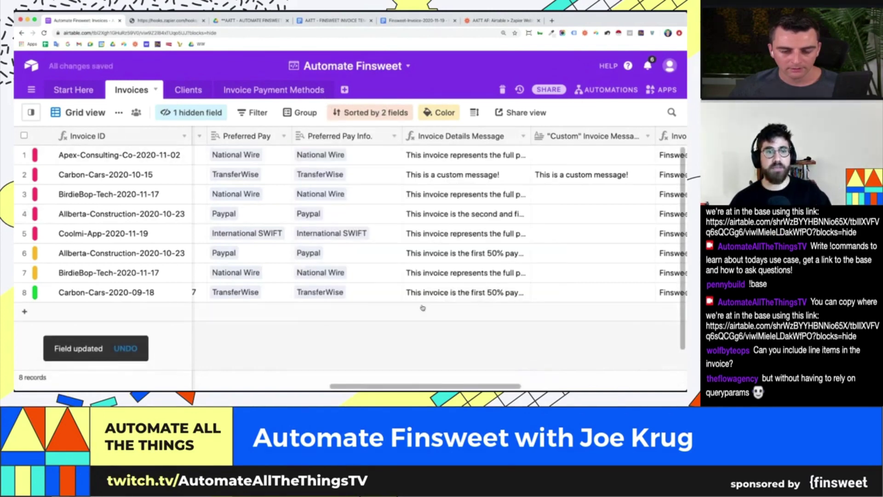
Return to Zapier and review the PAYMENTDETAILS mapping in the Create Document from Template step.
{"action": "scroll", "coordinate": [407, 300], "scroll_direction": "left", "scroll_amount": 1}
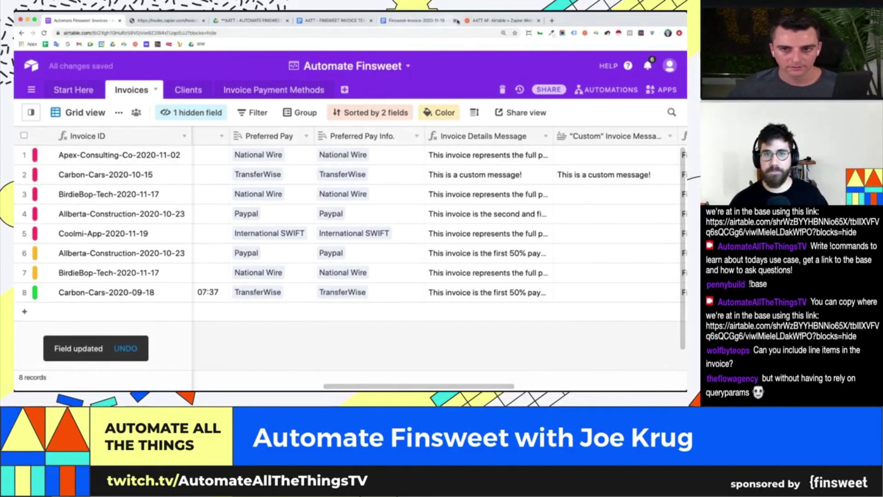
{"action": "left_click", "coordinate": [482, 20]}
{"action": "scroll", "coordinate": [242, 215], "scroll_direction": "up", "scroll_amount": 4}
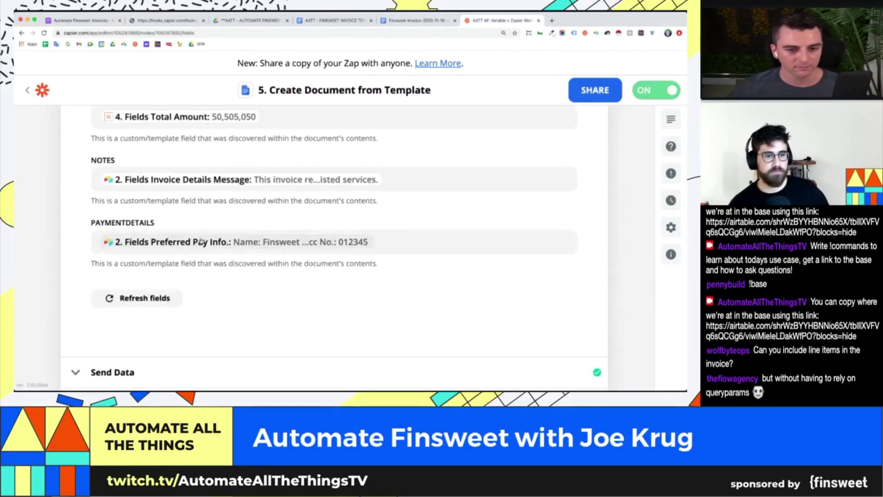
Review the document field mappings from INVOICENUMBER to PAYMENTDETAILS, and switch to the invoice template in Google Docs.
{"action": "scroll", "coordinate": [195, 274], "scroll_direction": "up", "scroll_amount": 5}
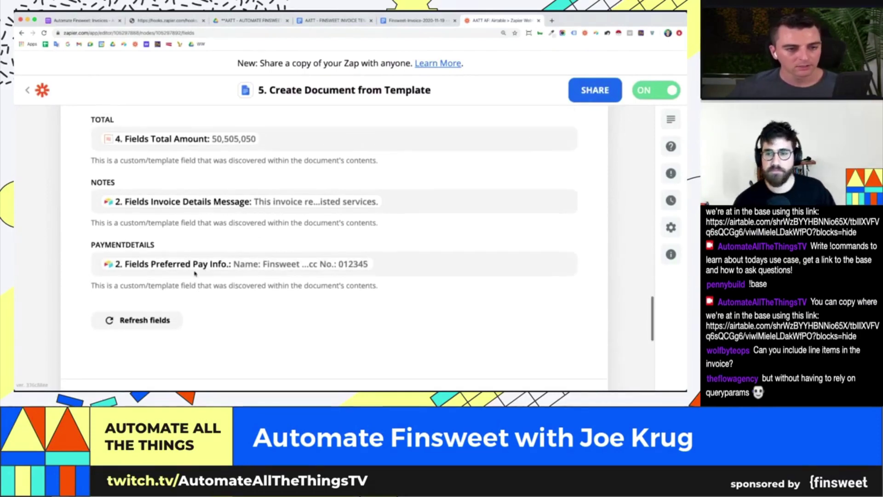
{"action": "scroll", "coordinate": [194, 273], "scroll_direction": "up", "scroll_amount": 4}
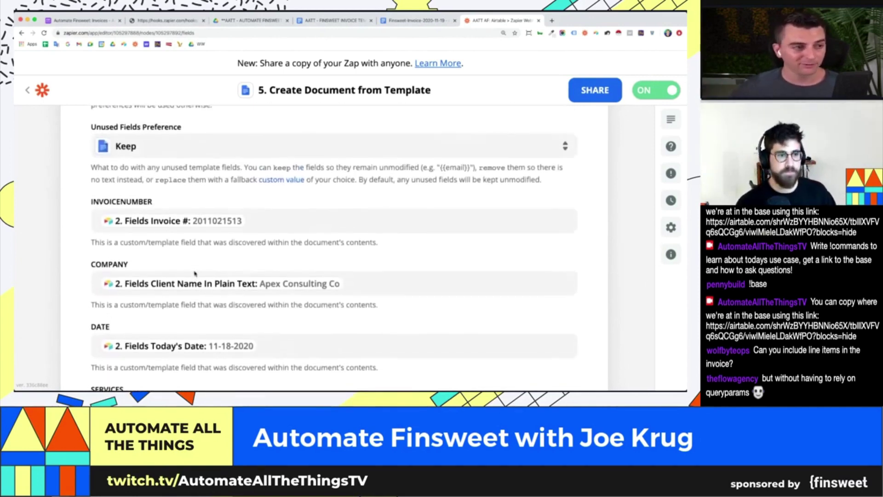
{"action": "scroll", "coordinate": [194, 273], "scroll_direction": "down", "scroll_amount": 8}
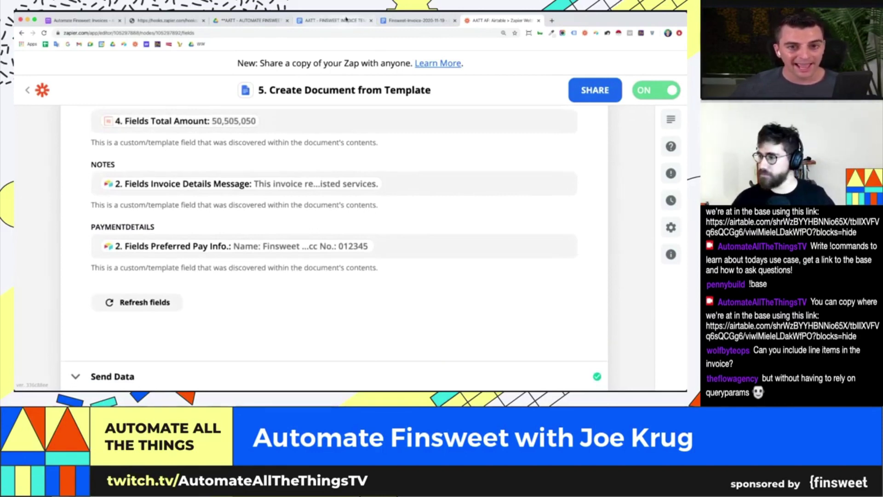
{"action": "left_click", "coordinate": [347, 21]}
{"action": "scroll", "coordinate": [401, 181], "scroll_direction": "up", "scroll_amount": 3}
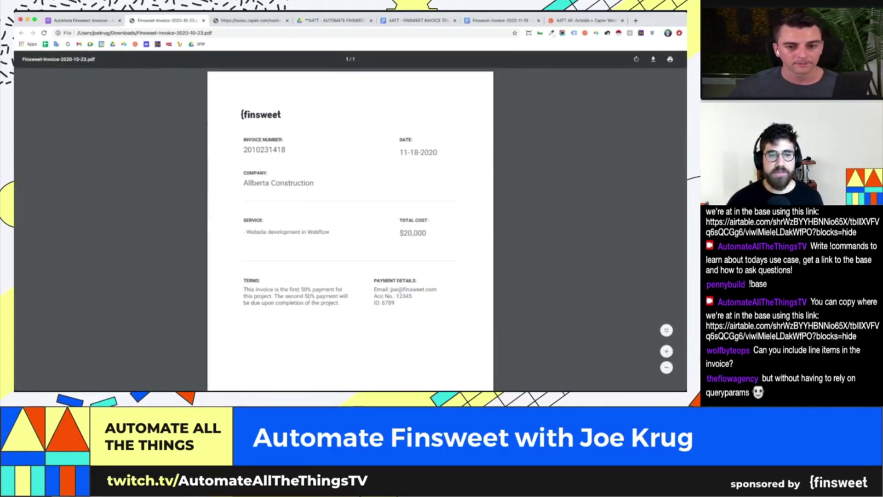
Look over the downloaded Finsweet-Invoice-2020-10-23 PDF, and return via the Airtable Invoices table to Zapier's Update Record step.
{"action": "scroll", "coordinate": [290, 216], "scroll_direction": "down", "scroll_amount": 1}
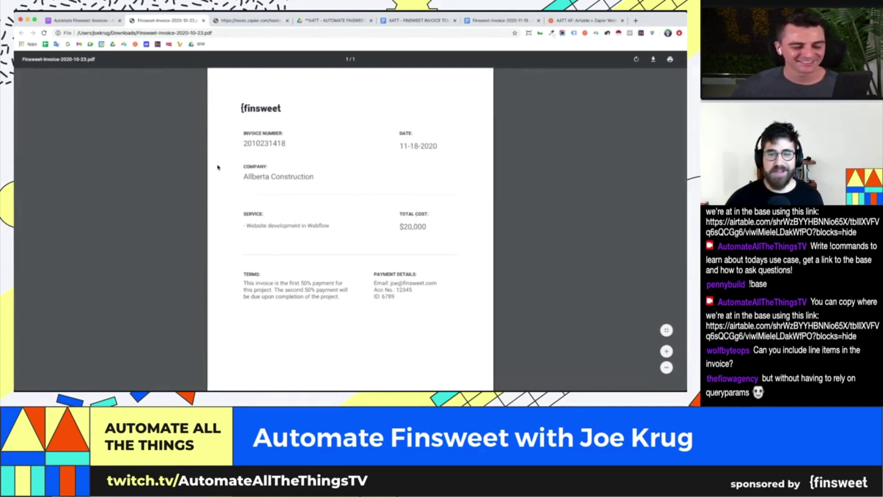
{"action": "left_click", "coordinate": [84, 22]}
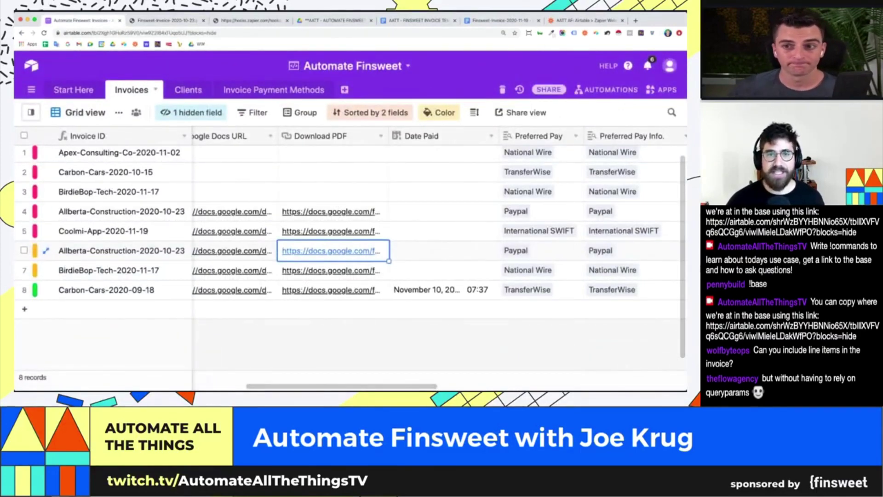
{"action": "left_click", "coordinate": [596, 20]}
Open the data available from Create Document from Template for the Download PDF mapping in Update Record.
{"action": "left_click", "coordinate": [388, 194]}
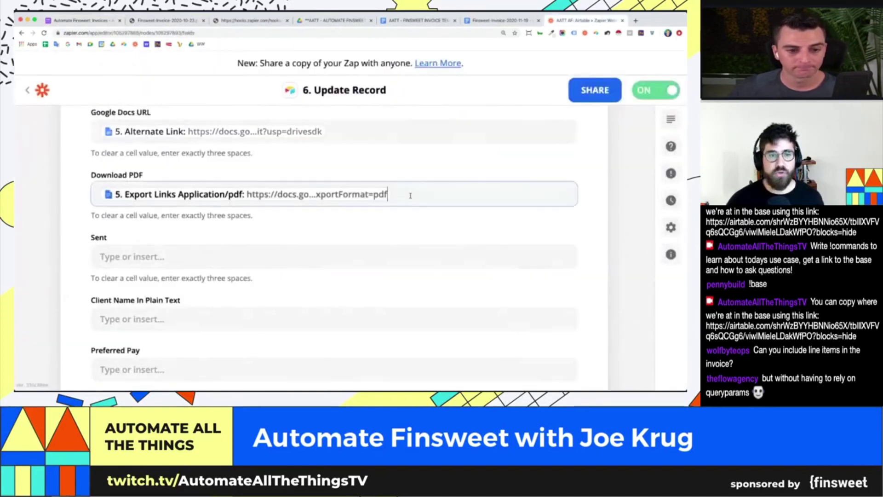
{"action": "scroll", "coordinate": [154, 347], "scroll_direction": "down", "scroll_amount": 2}
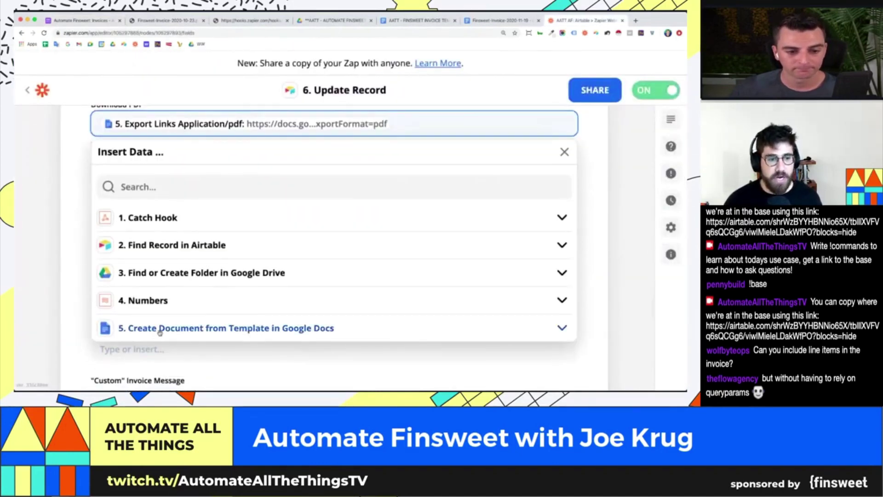
{"action": "left_click", "coordinate": [184, 327]}
{"action": "scroll", "coordinate": [184, 318], "scroll_direction": "down", "scroll_amount": 3}
{"action": "left_click", "coordinate": [146, 234]}
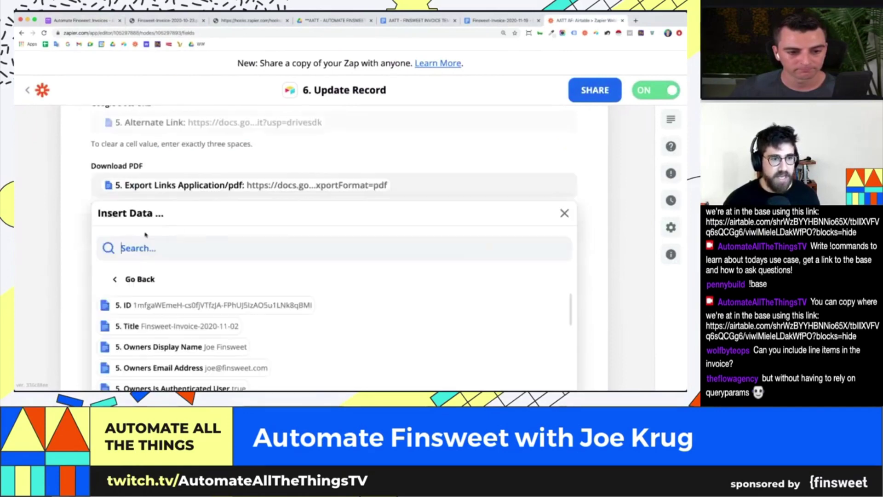
Browse the Google Docs output fields for the Export Links formats, including Application/pdf, and close the field list without changing the mapping.
{"action": "scroll", "coordinate": [165, 230], "scroll_direction": "down", "scroll_amount": 4}
{"action": "scroll", "coordinate": [166, 231], "scroll_direction": "down", "scroll_amount": 3}
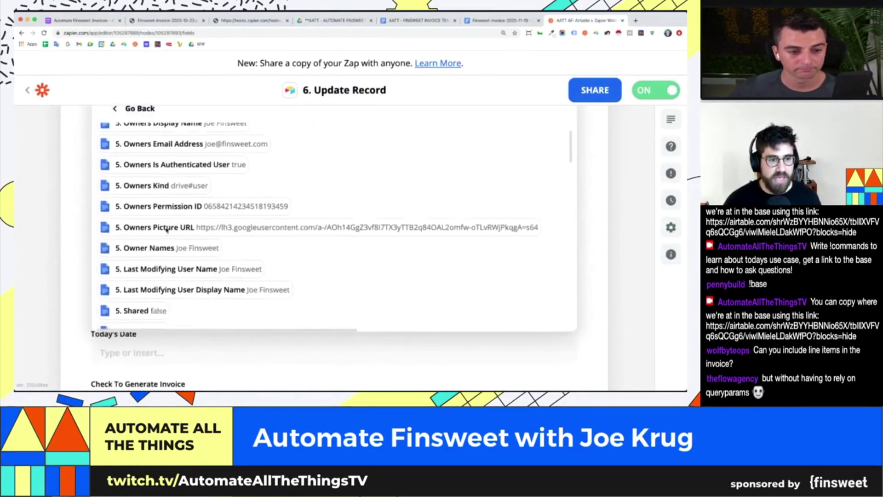
{"action": "scroll", "coordinate": [167, 231], "scroll_direction": "down", "scroll_amount": 2}
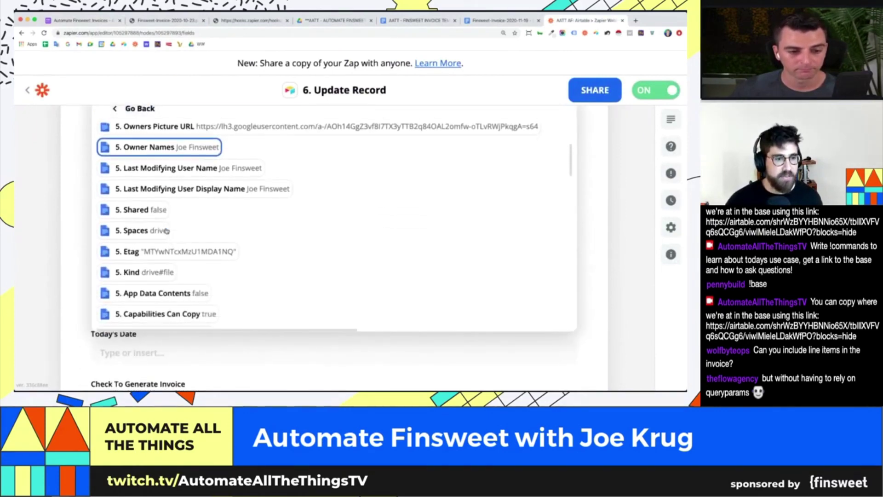
{"action": "scroll", "coordinate": [167, 231], "scroll_direction": "down", "scroll_amount": 6}
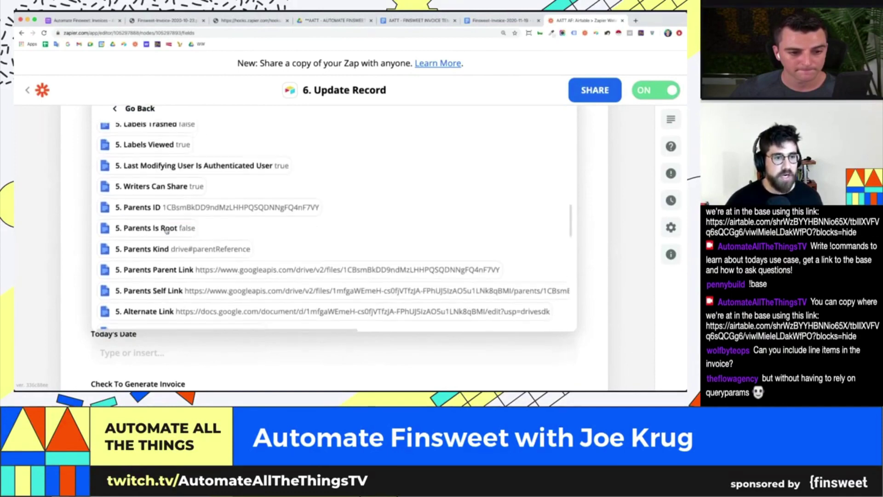
{"action": "scroll", "coordinate": [166, 231], "scroll_direction": "down", "scroll_amount": 3}
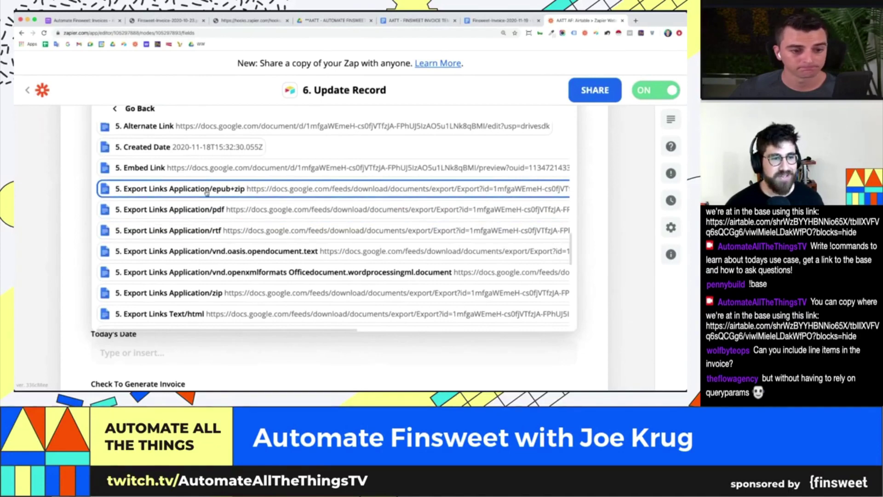
{"action": "scroll", "coordinate": [207, 193], "scroll_direction": "down", "scroll_amount": 2}
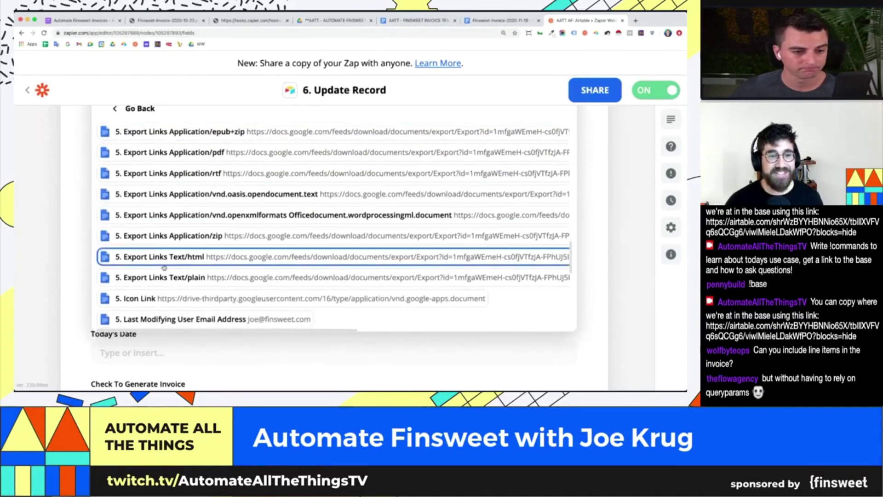
{"action": "scroll", "coordinate": [232, 265], "scroll_direction": "down", "scroll_amount": 1}
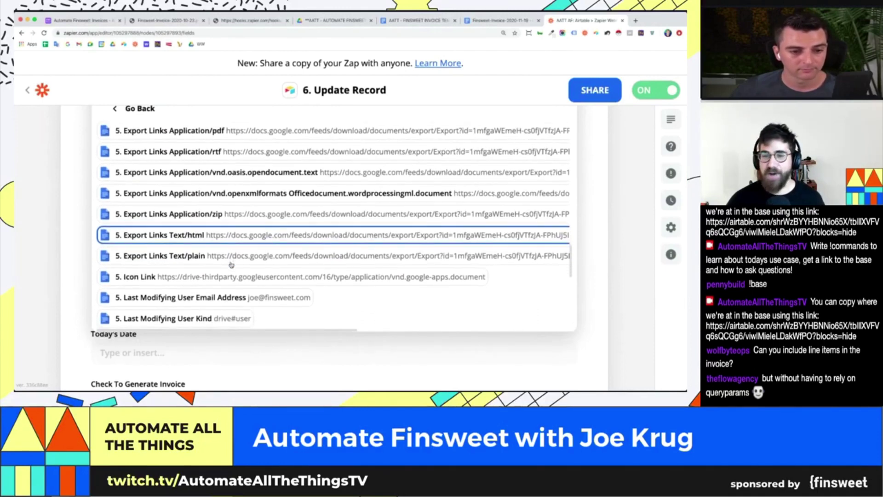
{"action": "scroll", "coordinate": [231, 265], "scroll_direction": "down", "scroll_amount": 4}
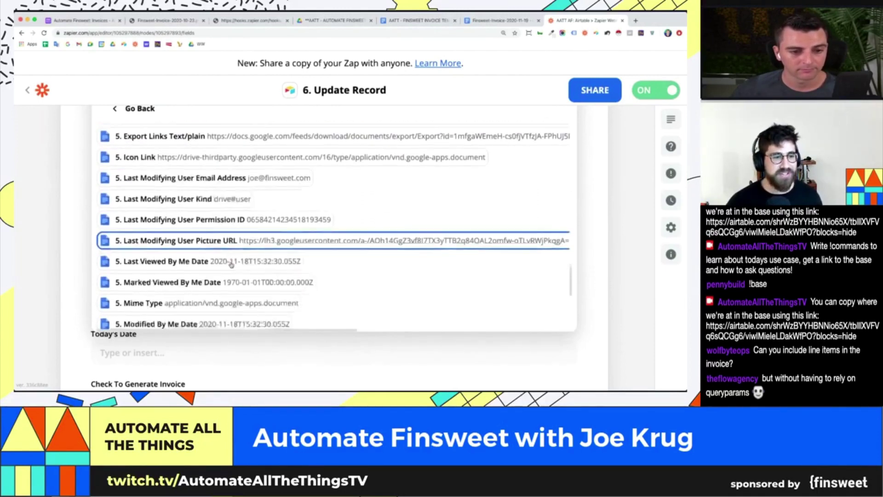
{"action": "scroll", "coordinate": [231, 265], "scroll_direction": "down", "scroll_amount": 3}
{"action": "left_click", "coordinate": [76, 229]}
Review the remaining Update Record fields, close the step and return to the Zap's overview.
{"action": "scroll", "coordinate": [95, 224], "scroll_direction": "up", "scroll_amount": 4}
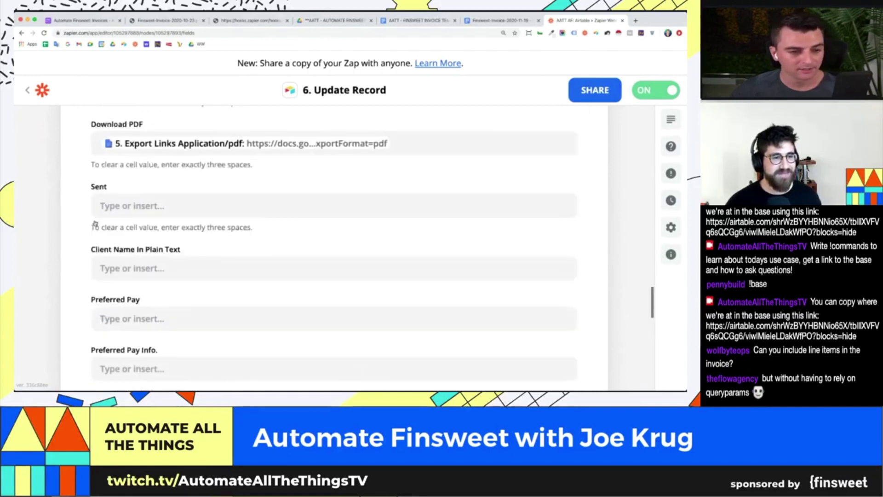
{"action": "scroll", "coordinate": [94, 225], "scroll_direction": "up", "scroll_amount": 2}
{"action": "scroll", "coordinate": [88, 228], "scroll_direction": "down", "scroll_amount": 15}
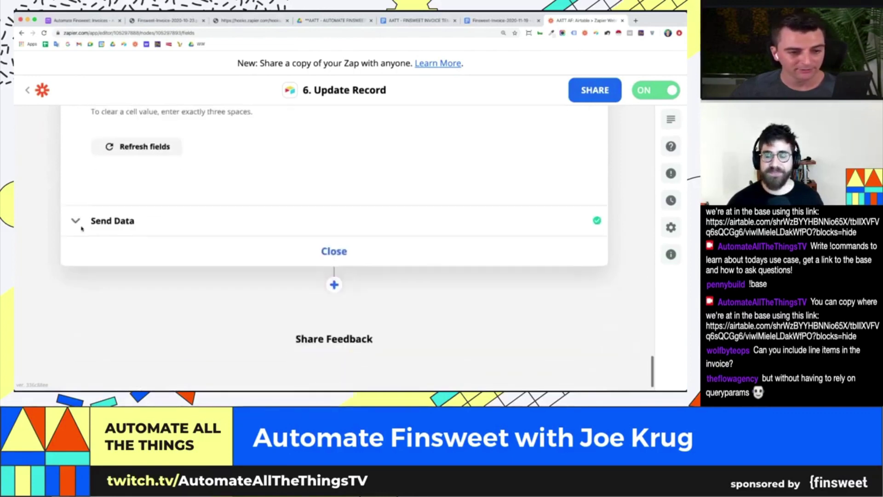
{"action": "left_click", "coordinate": [298, 239]}
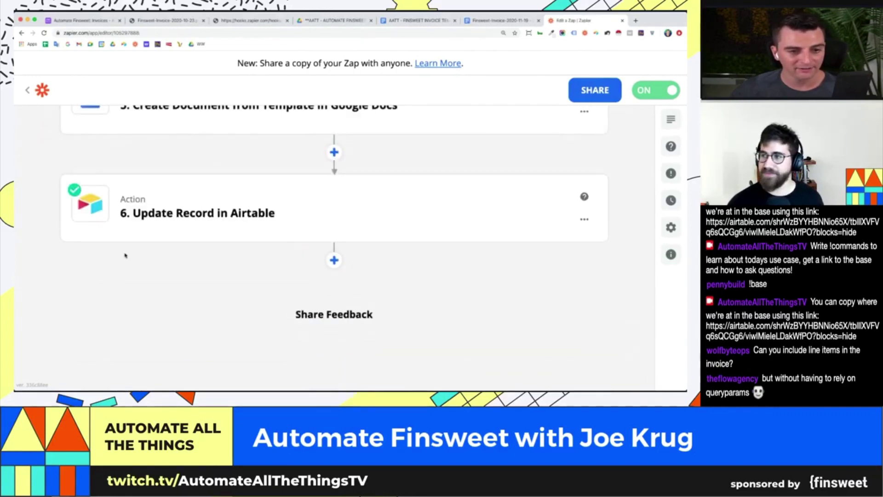
{"action": "scroll", "coordinate": [125, 256], "scroll_direction": "up", "scroll_amount": 10}
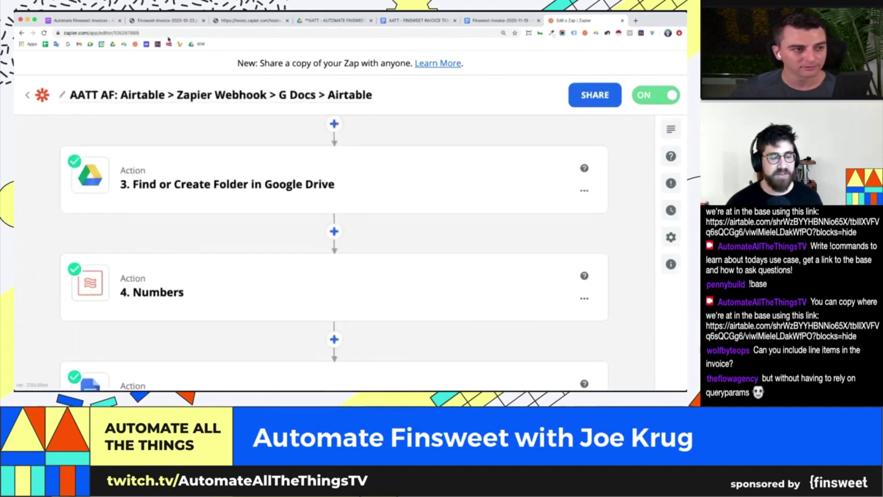
Switch to the Airtable Invoices table and generate the invoice for the BirdieBop-Tech-2020-11-17 record in row 3.
{"action": "left_click", "coordinate": [81, 20]}
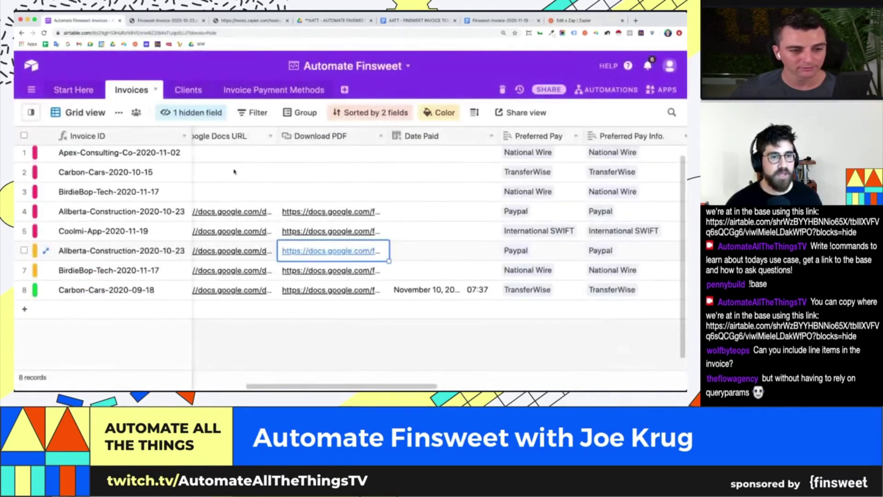
{"action": "scroll", "coordinate": [273, 253], "scroll_direction": "left", "scroll_amount": 5}
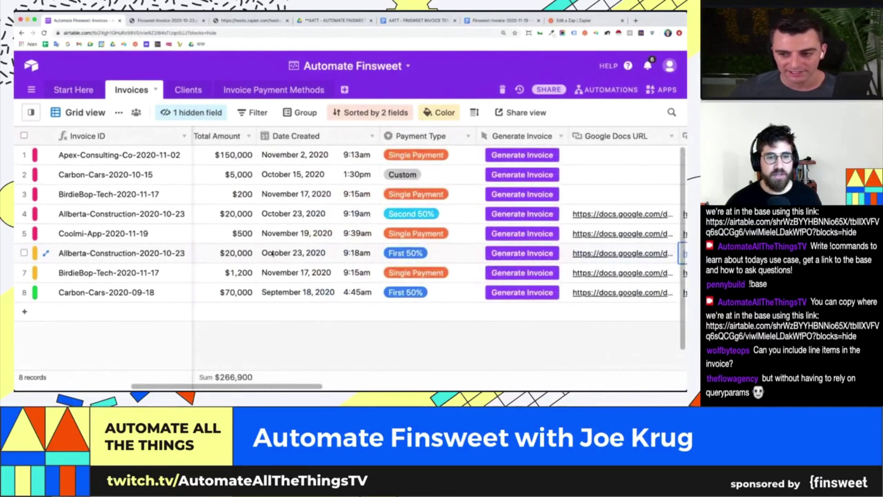
{"action": "scroll", "coordinate": [273, 253], "scroll_direction": "right", "scroll_amount": 5}
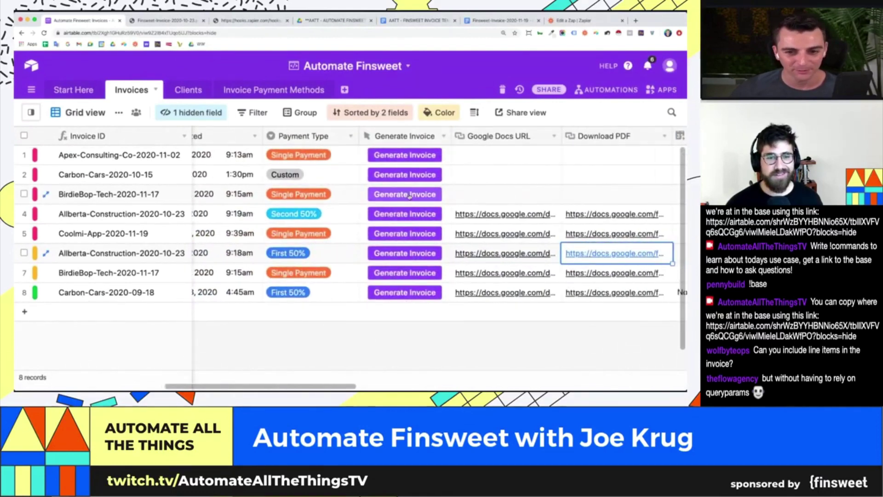
{"action": "left_click", "coordinate": [409, 196]}
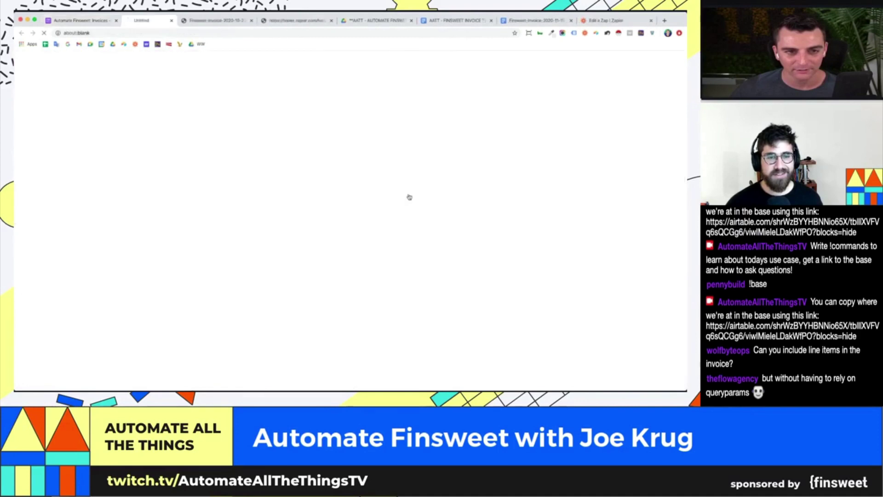
Return to Airtable, download the PDF from row 3's Download PDF link and open the downloaded invoice.
{"action": "left_click", "coordinate": [85, 20]}
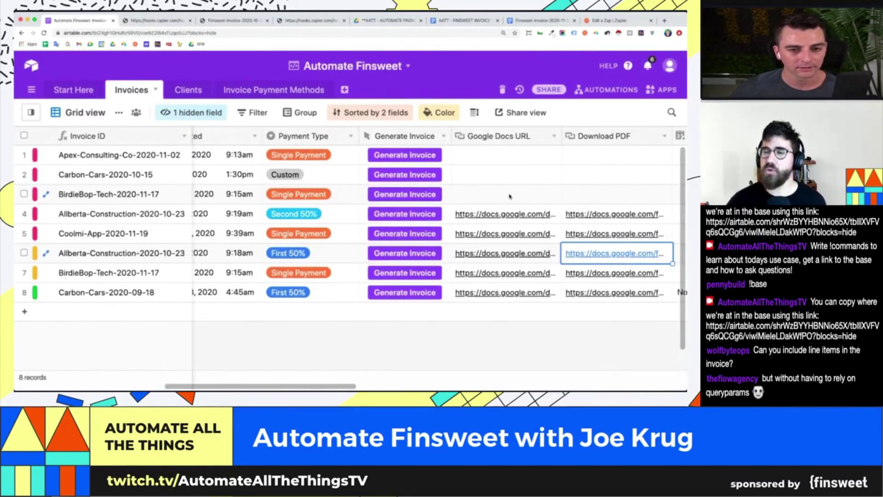
{"action": "scroll", "coordinate": [510, 196], "scroll_direction": "right", "scroll_amount": 1}
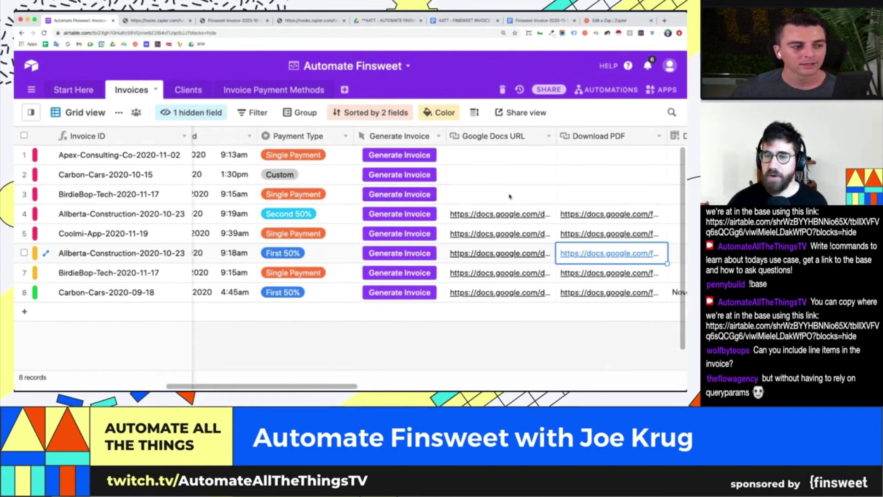
{"action": "scroll", "coordinate": [509, 196], "scroll_direction": "right", "scroll_amount": 3}
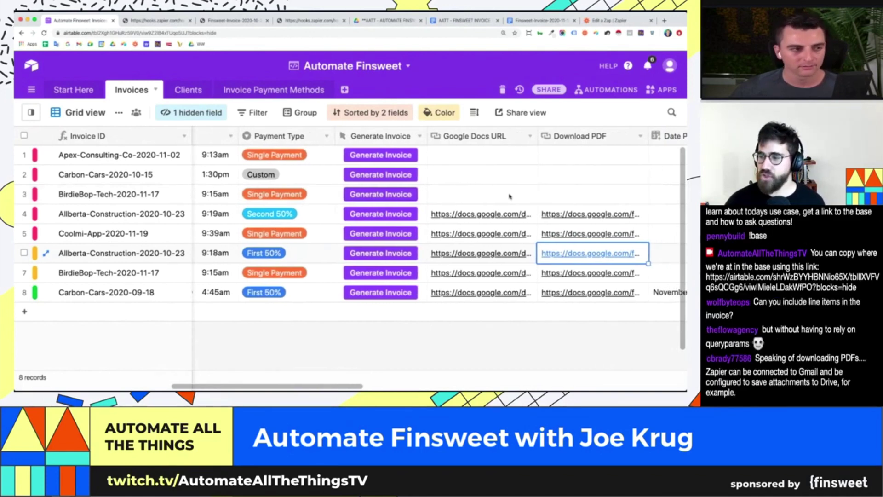
{"action": "scroll", "coordinate": [510, 196], "scroll_direction": "right", "scroll_amount": 15}
{"action": "left_click", "coordinate": [430, 195]}
{"action": "left_click", "coordinate": [424, 195]}
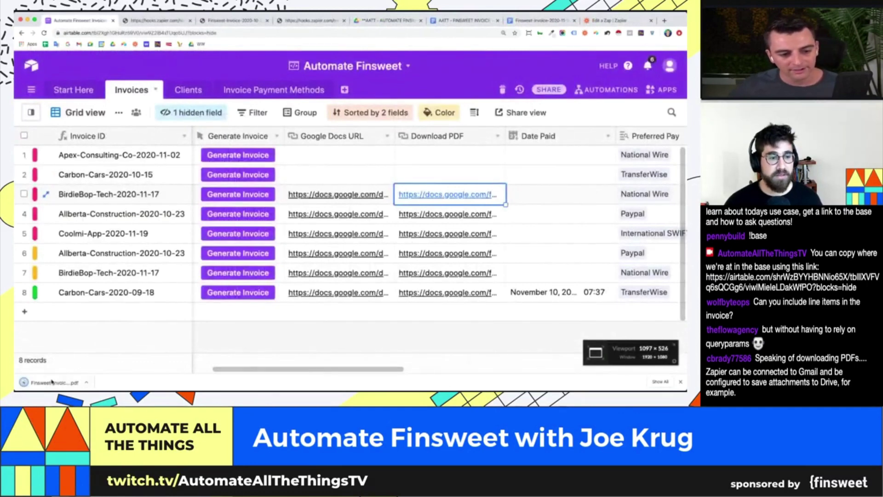
{"action": "left_click", "coordinate": [54, 382]}
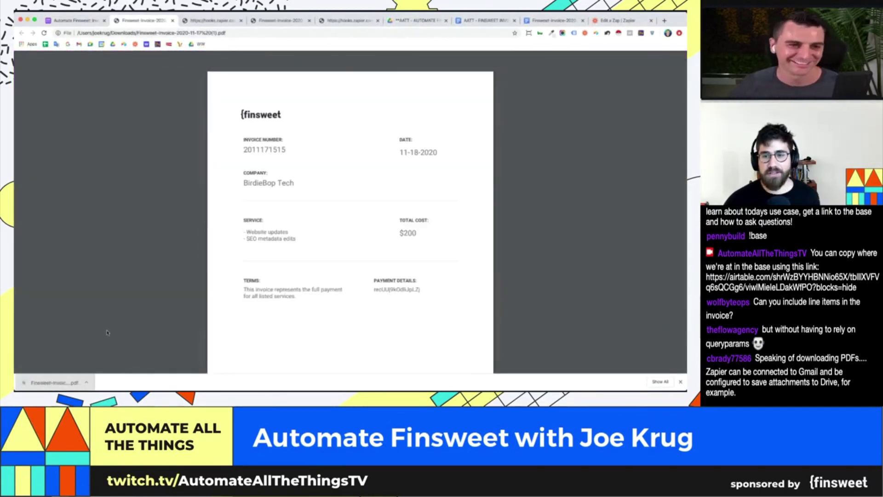
Return to Airtable, then switch to Zapier and review the Zap's Create Document from Template and Update Record actions.
{"action": "left_click", "coordinate": [75, 20]}
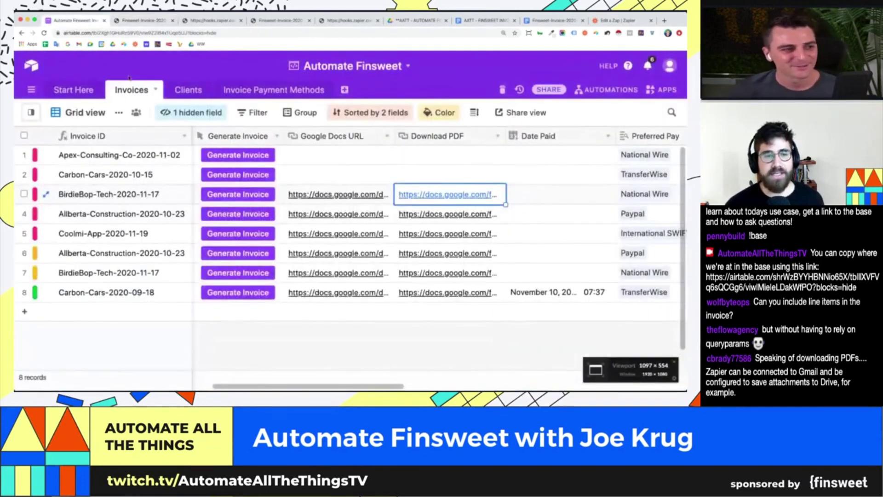
{"action": "left_click", "coordinate": [653, 18]}
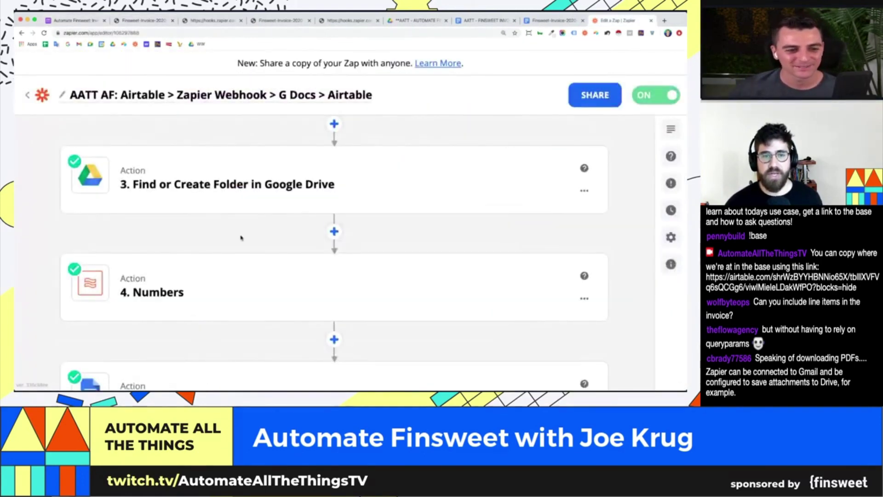
{"action": "scroll", "coordinate": [241, 238], "scroll_direction": "down", "scroll_amount": 5}
{"action": "scroll", "coordinate": [241, 238], "scroll_direction": "down", "scroll_amount": 2}
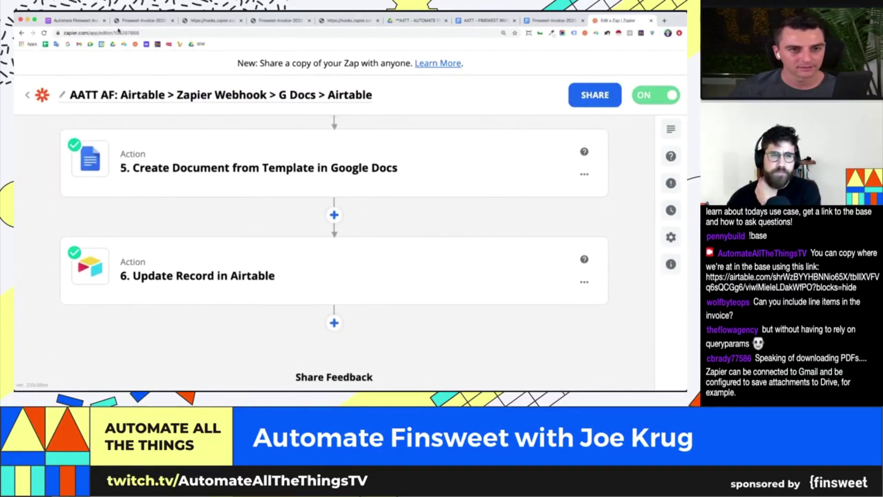
Close the four leftover browser tabs holding the downloaded invoice PDFs and Zapier webhook responses.
{"action": "left_click", "coordinate": [173, 21]}
{"action": "left_click", "coordinate": [173, 20]}
{"action": "left_click", "coordinate": [173, 21]}
{"action": "left_click", "coordinate": [173, 21]}
Return to the Airtable Invoices table and check the Preferred Pay and Preferred Pay Info. columns.
{"action": "left_click", "coordinate": [84, 22]}
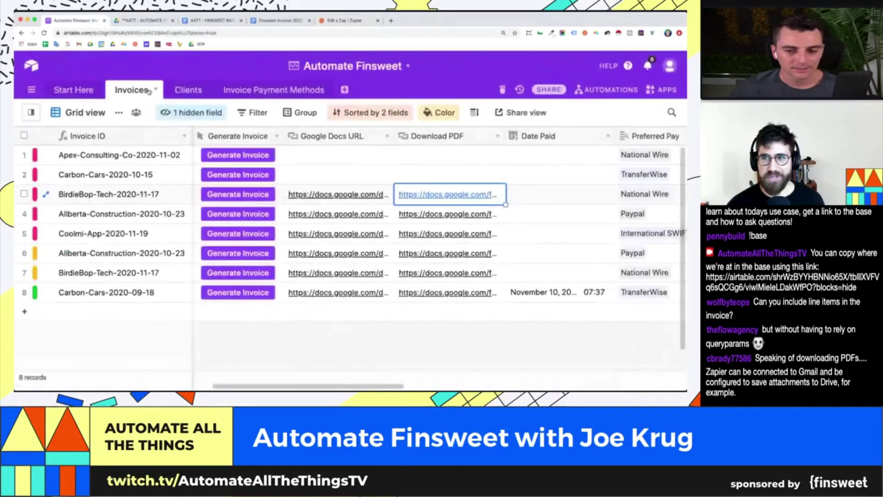
{"action": "scroll", "coordinate": [411, 207], "scroll_direction": "right", "scroll_amount": 5}
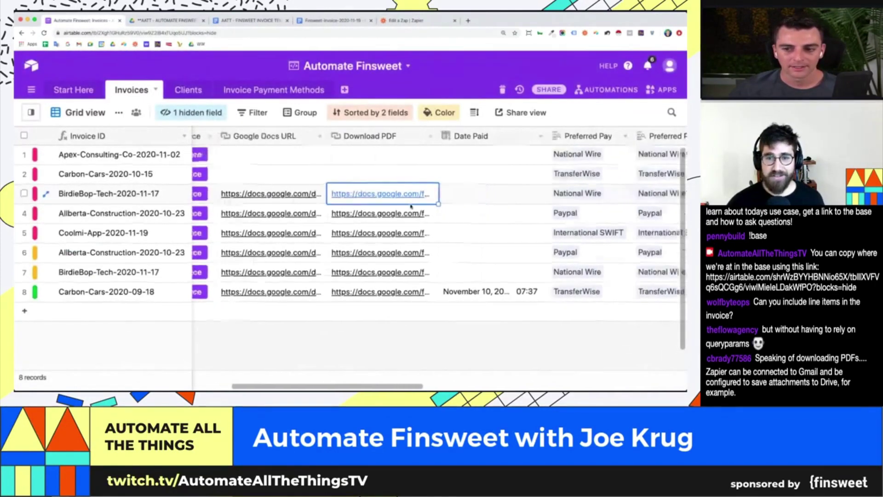
{"action": "scroll", "coordinate": [411, 206], "scroll_direction": "right", "scroll_amount": 2}
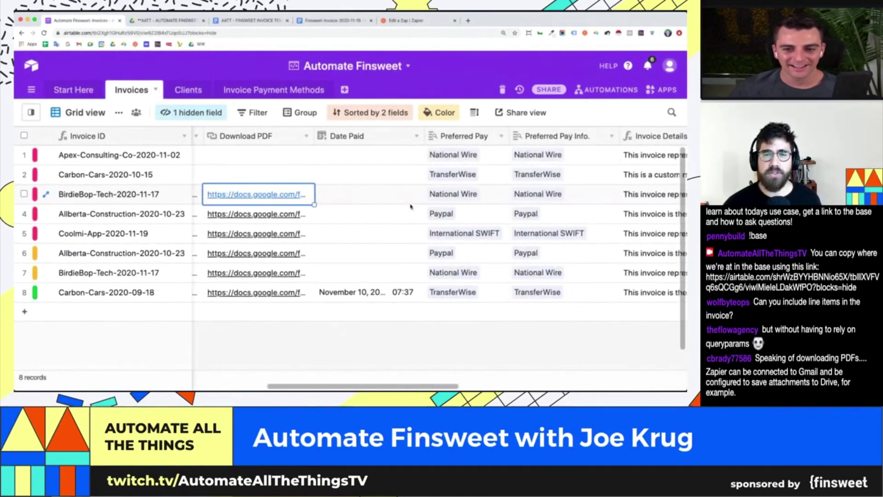
Review the Invoice Payment Methods table's Info column, and check the Clients table's Preferred Payment column.
{"action": "scroll", "coordinate": [410, 206], "scroll_direction": "right", "scroll_amount": 1}
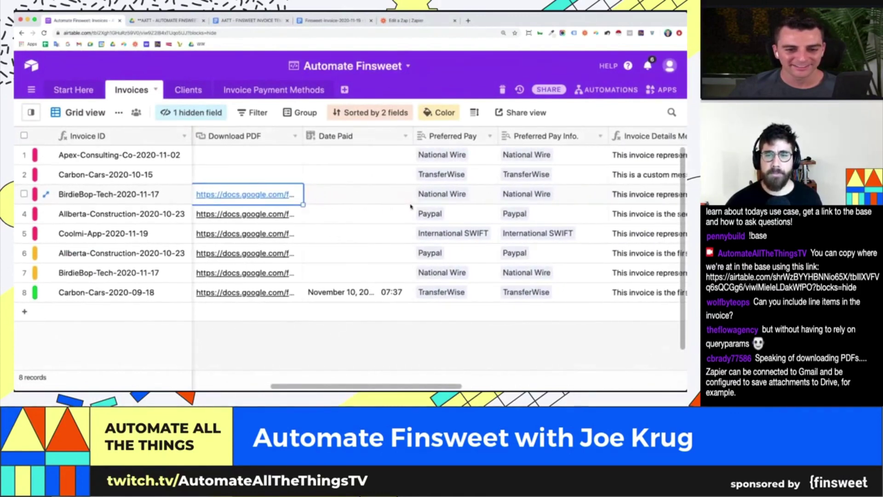
{"action": "left_click", "coordinate": [272, 90]}
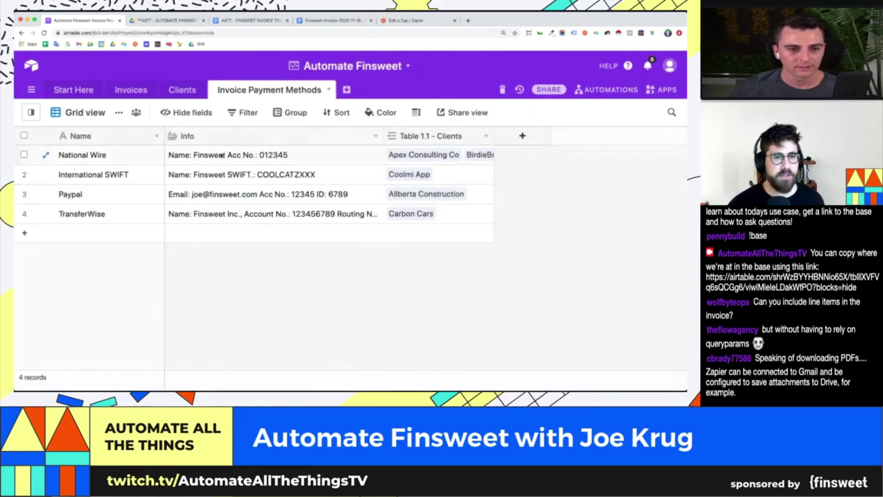
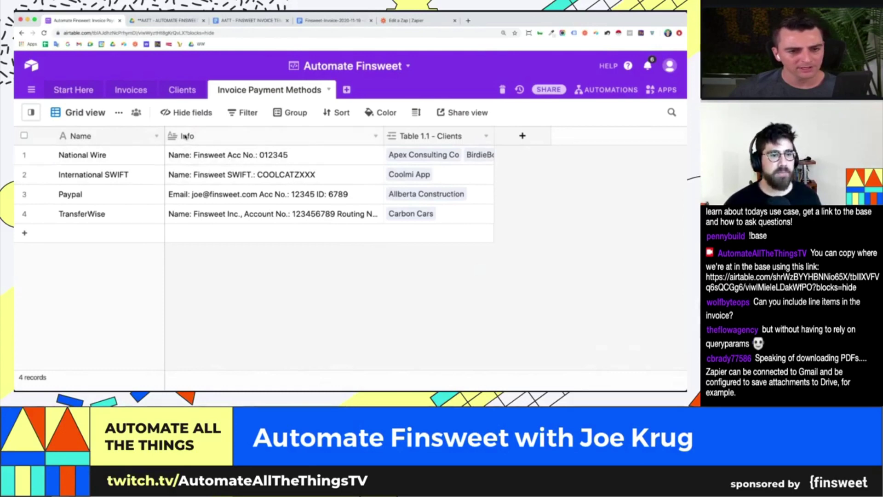
{"action": "left_click", "coordinate": [186, 90]}
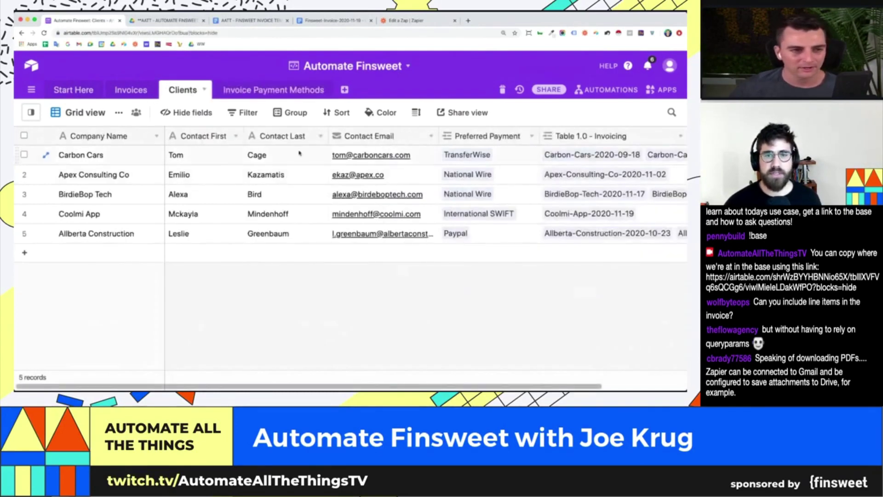
In the Invoices table, inspect the Preferred Pay Info. lookup configuration, including its linked field and the available Clients fields.
{"action": "left_click", "coordinate": [131, 90]}
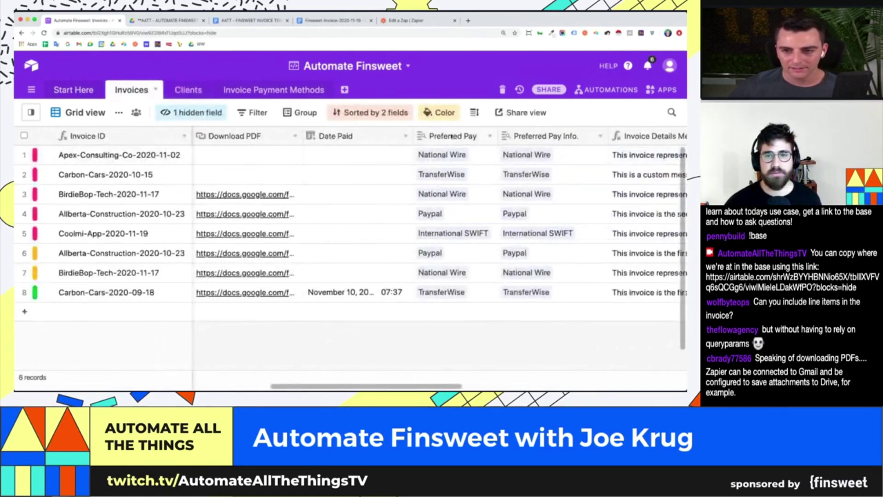
{"action": "double_click", "coordinate": [540, 137]}
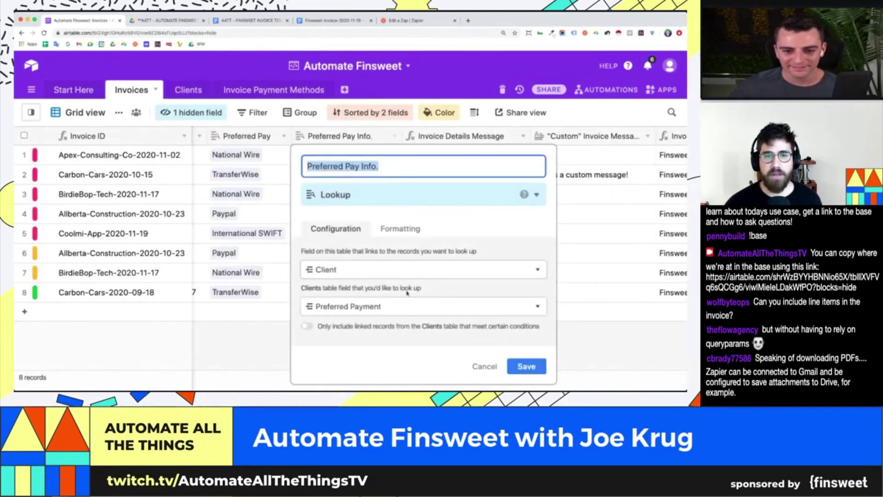
{"action": "left_click", "coordinate": [371, 306]}
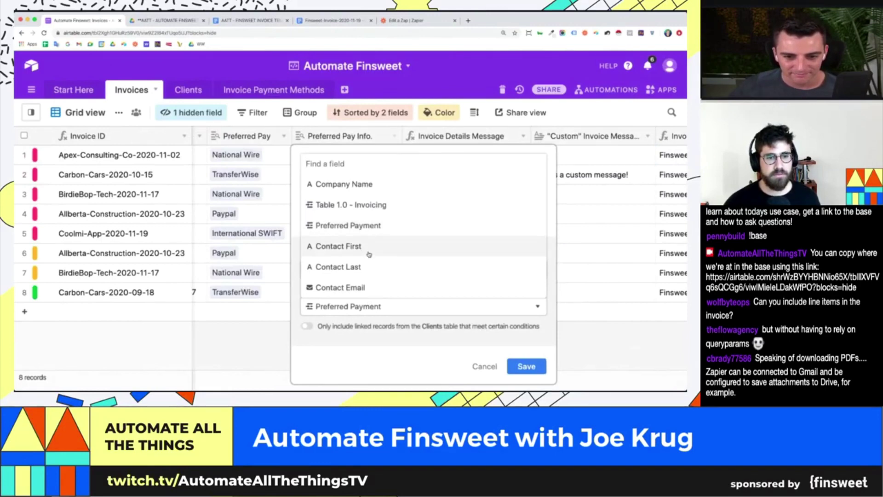
{"action": "left_click", "coordinate": [350, 346]}
{"action": "left_click", "coordinate": [353, 269]}
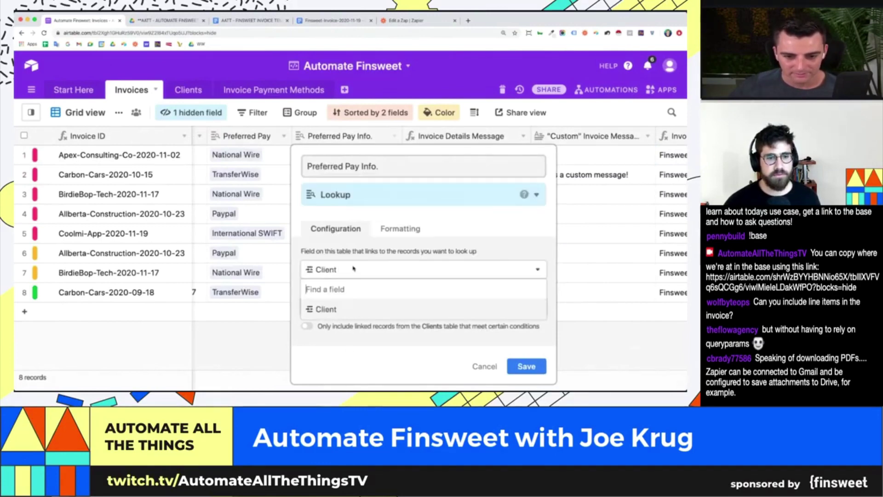
{"action": "left_click", "coordinate": [375, 232]}
{"action": "left_click", "coordinate": [375, 232]}
{"action": "left_click", "coordinate": [354, 230]}
{"action": "left_click", "coordinate": [351, 270]}
{"action": "left_click", "coordinate": [347, 312]}
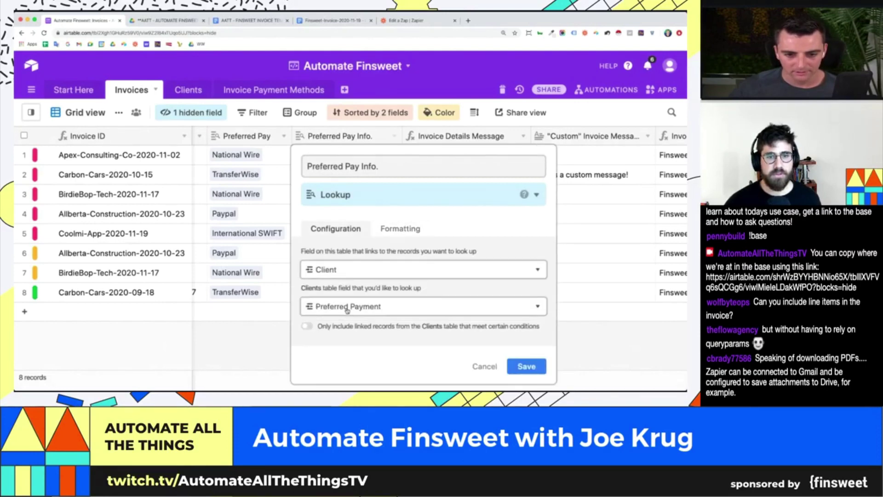
{"action": "left_click", "coordinate": [347, 307]}
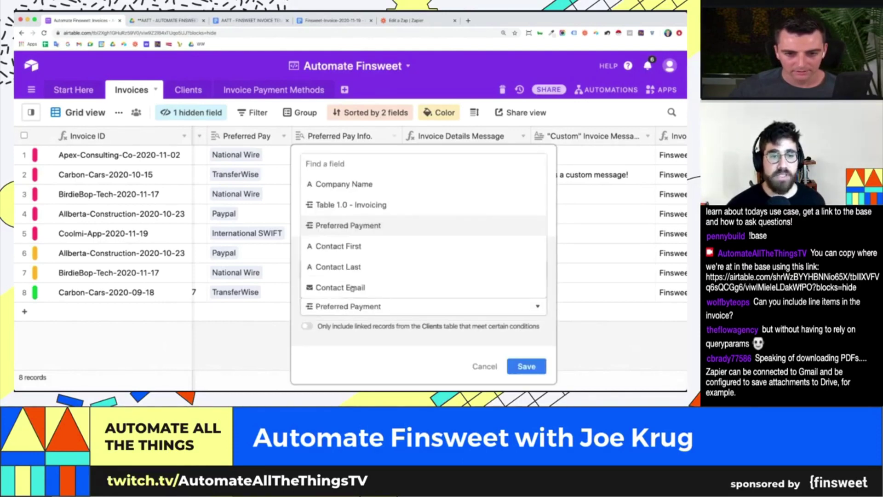
{"action": "left_click", "coordinate": [526, 366]}
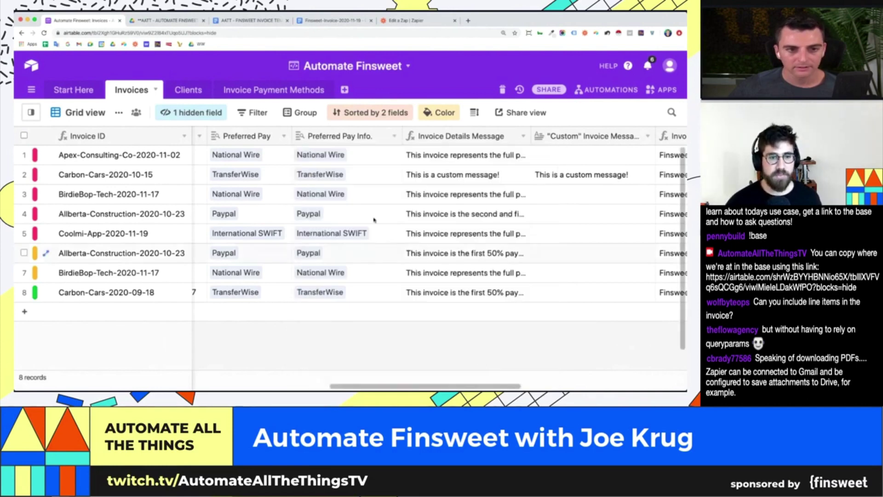
Add a field named Info to the Clients table that links to Invoice Payment Methods, allowing multiple linked records.
{"action": "left_click", "coordinate": [182, 91]}
{"action": "scroll", "coordinate": [506, 193], "scroll_direction": "right", "scroll_amount": 4}
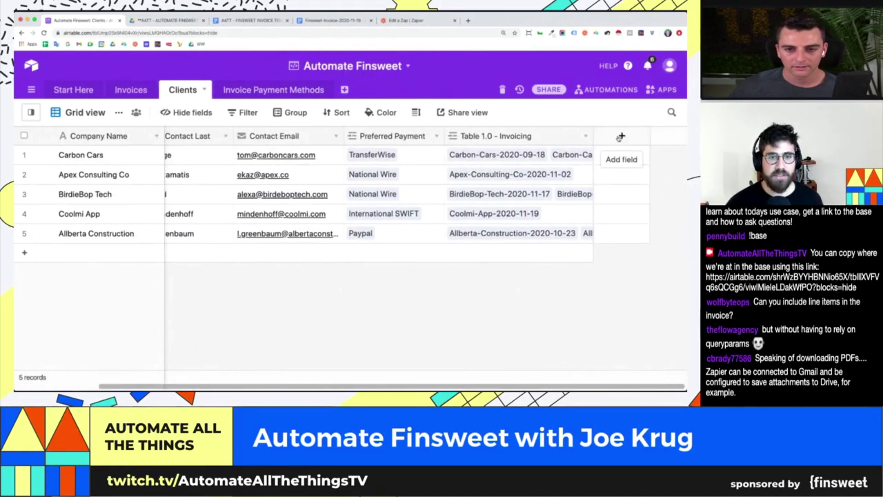
{"action": "left_click", "coordinate": [621, 136]}
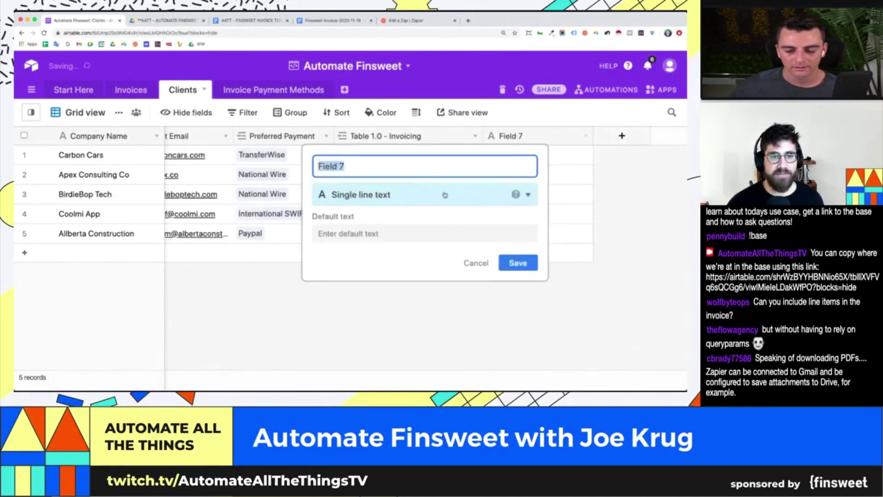
{"action": "type", "text": "Info"}
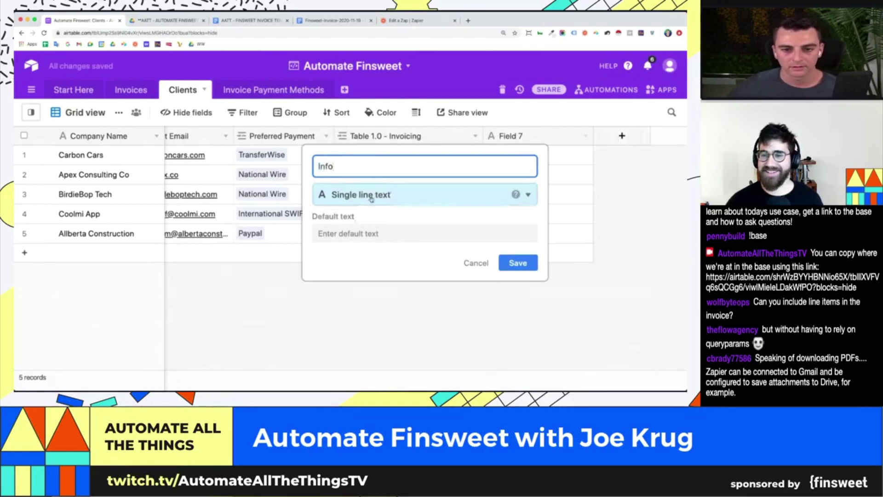
{"action": "left_click", "coordinate": [370, 195]}
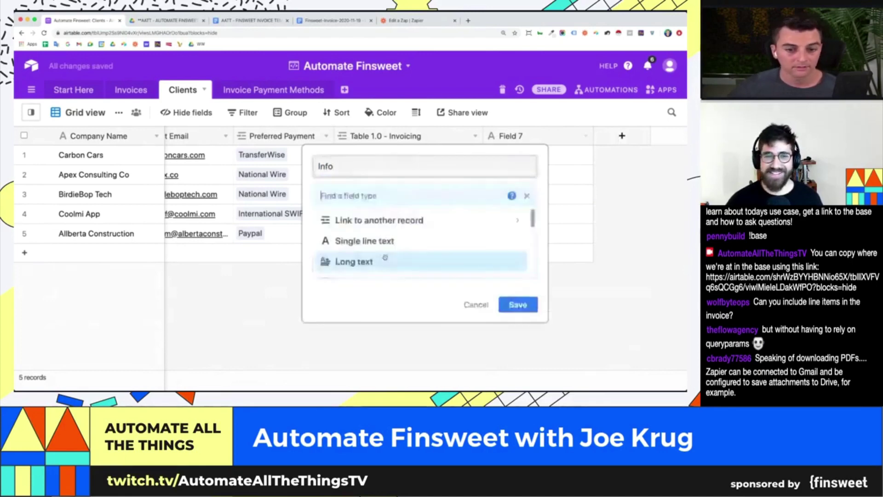
{"action": "left_click", "coordinate": [359, 221]}
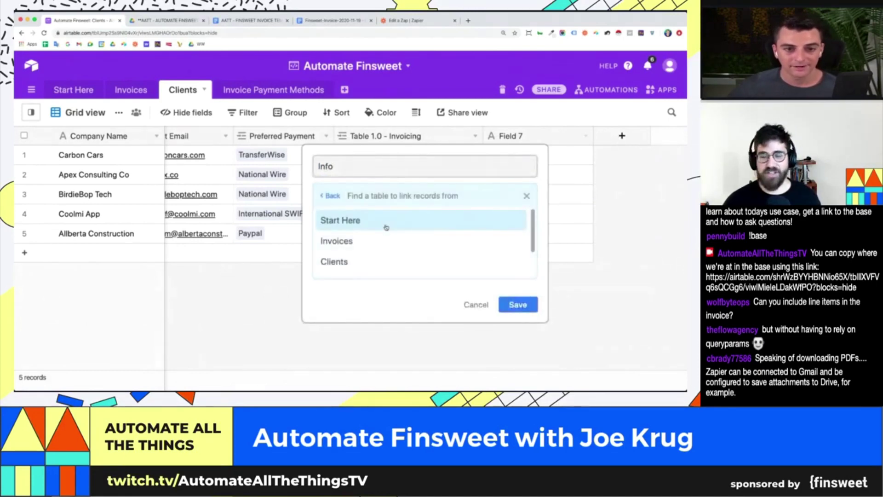
{"action": "scroll", "coordinate": [385, 226], "scroll_direction": "down", "scroll_amount": 2}
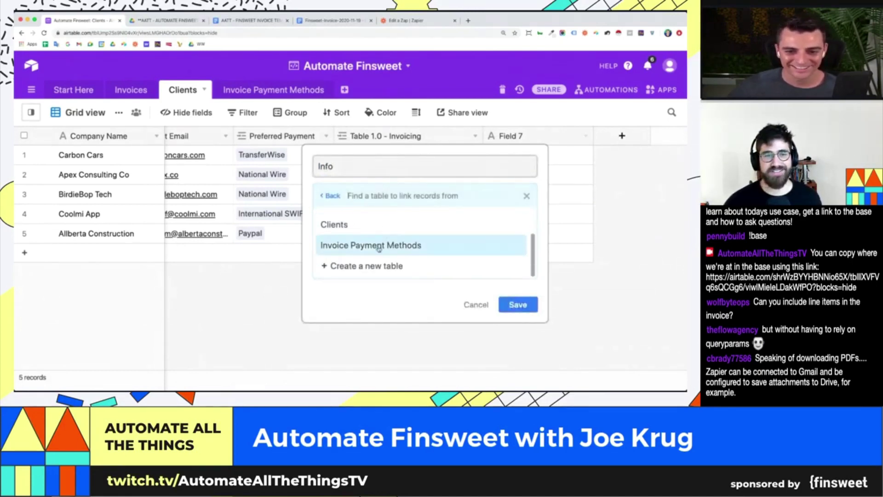
{"action": "left_click", "coordinate": [378, 247]}
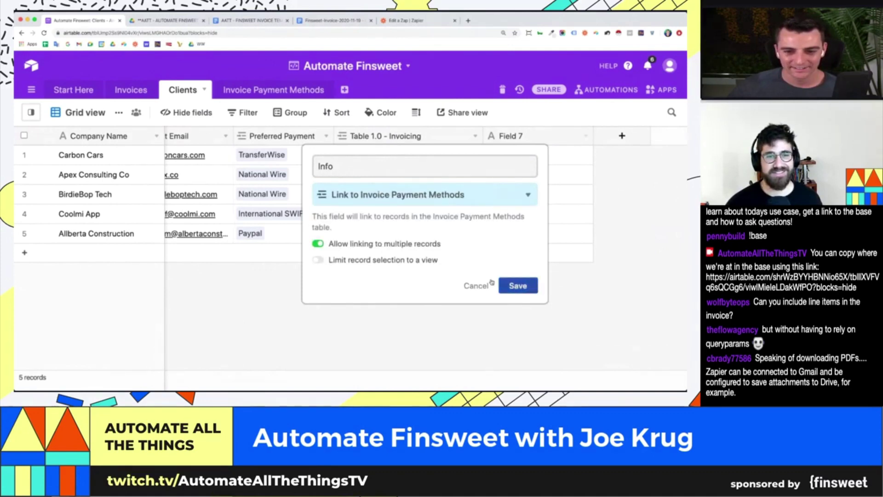
{"action": "left_click", "coordinate": [528, 286]}
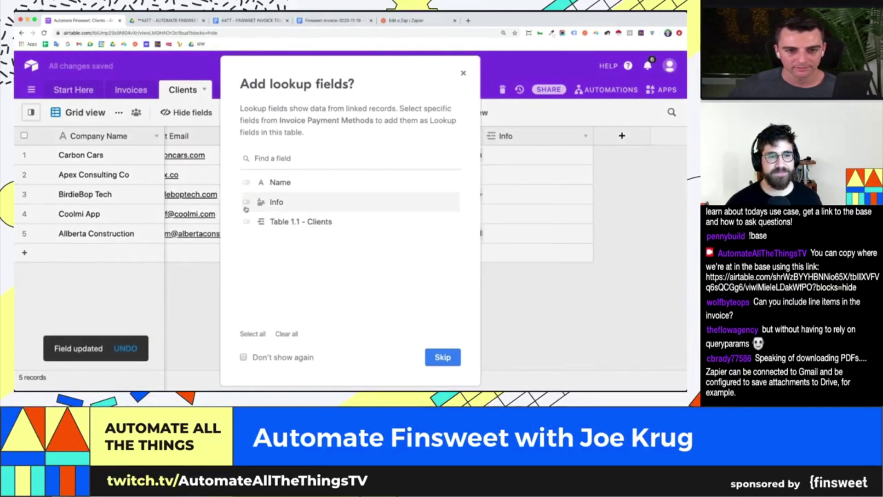
Add a lookup field to the Clients table showing Info from the linked Invoice Payment Methods records.
{"action": "left_click", "coordinate": [246, 203]}
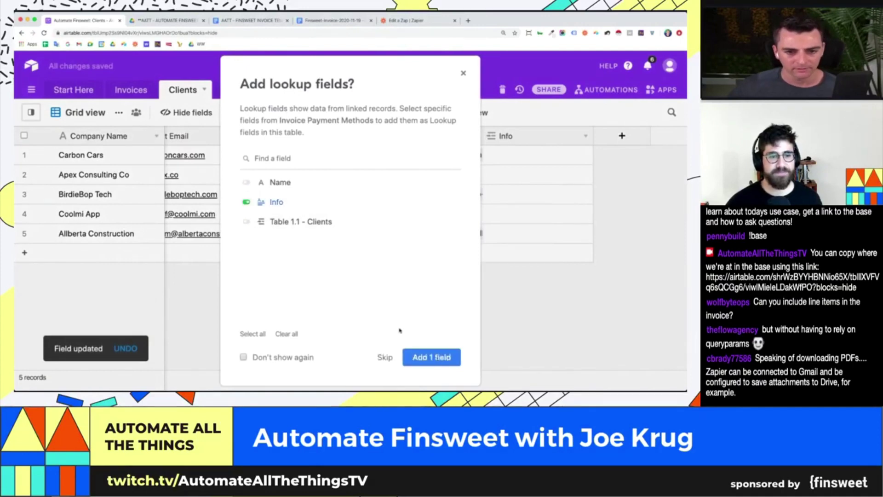
{"action": "left_click", "coordinate": [427, 361]}
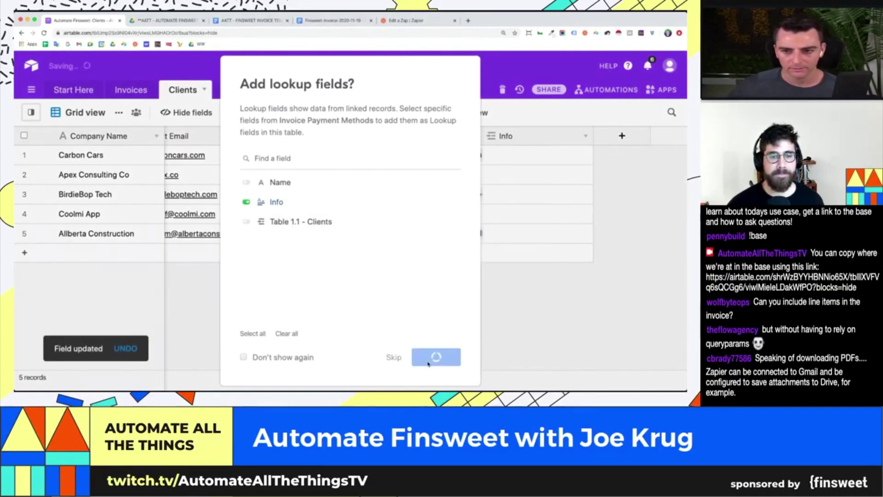
{"action": "scroll", "coordinate": [438, 288], "scroll_direction": "right", "scroll_amount": 5}
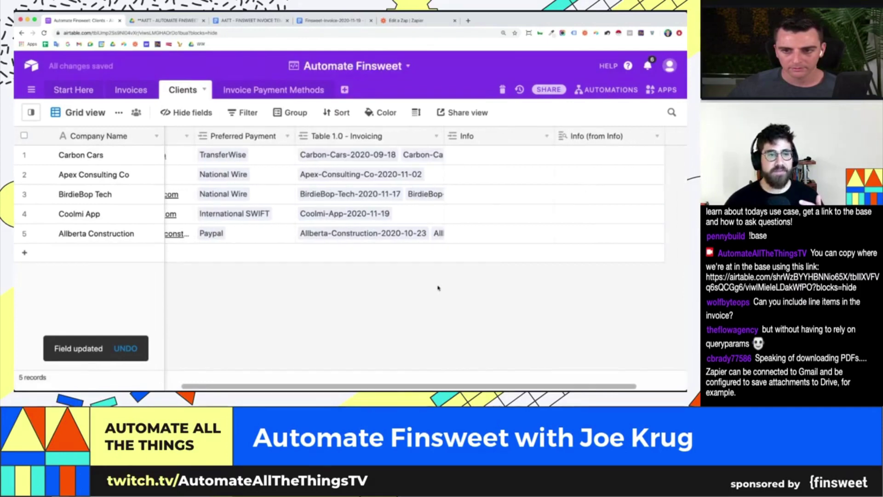
{"action": "double_click", "coordinate": [481, 136]}
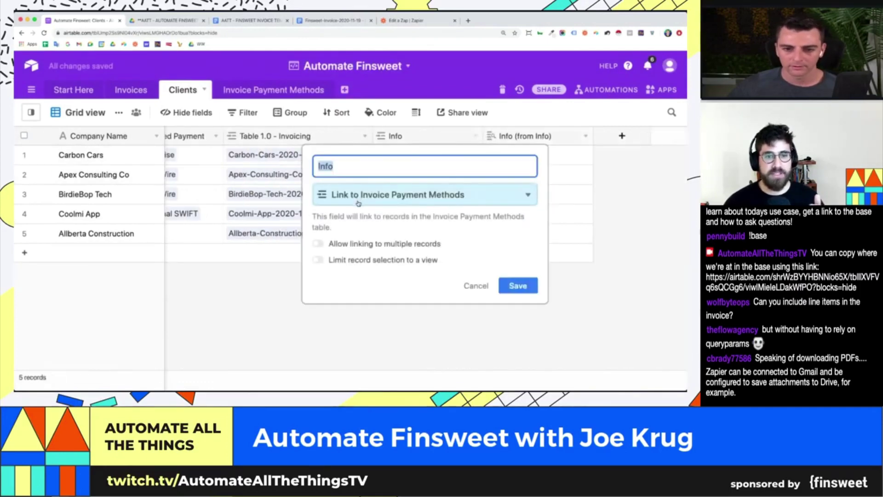
{"action": "left_click", "coordinate": [350, 245]}
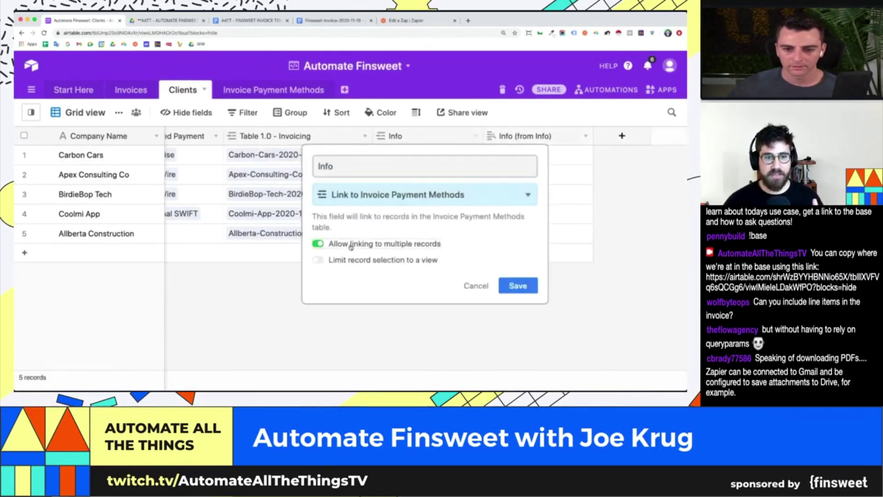
{"action": "left_click", "coordinate": [476, 286]}
Compare the Invoice Payment Methods, Clients and Invoices tables to trace how the payment info is linked.
{"action": "left_click", "coordinate": [287, 91]}
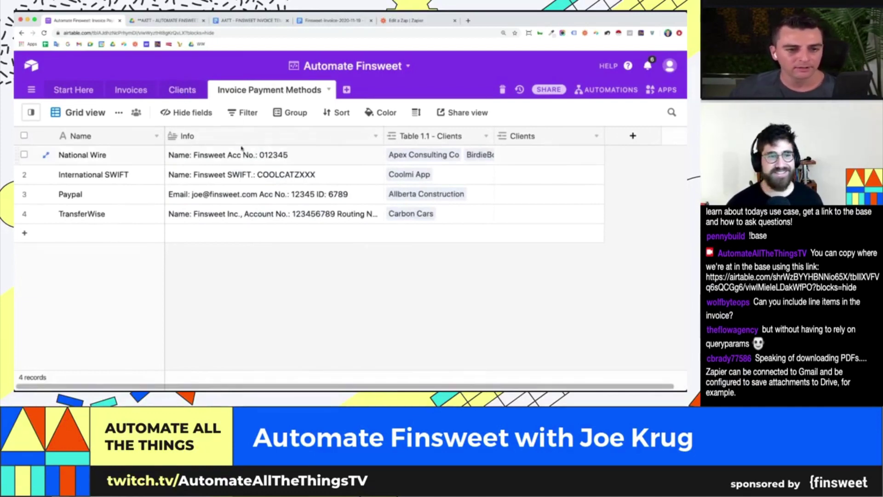
{"action": "left_click", "coordinate": [220, 159]}
{"action": "left_click", "coordinate": [131, 89]}
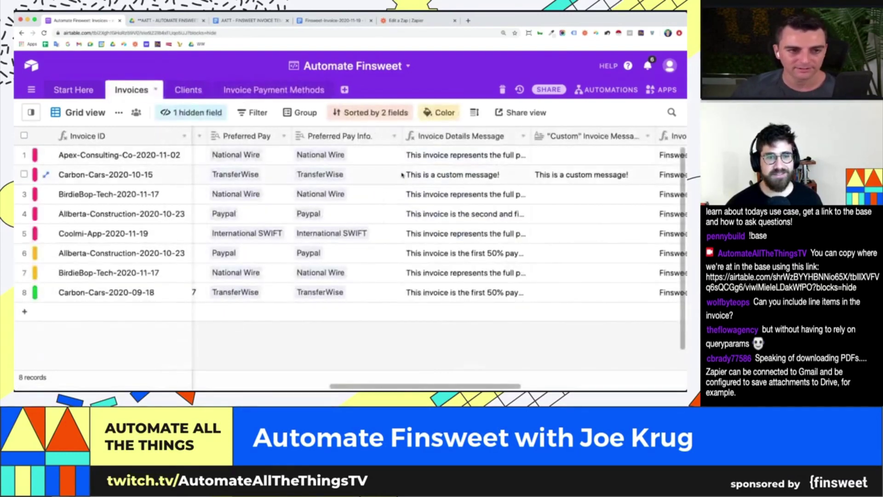
{"action": "left_click", "coordinate": [191, 90]}
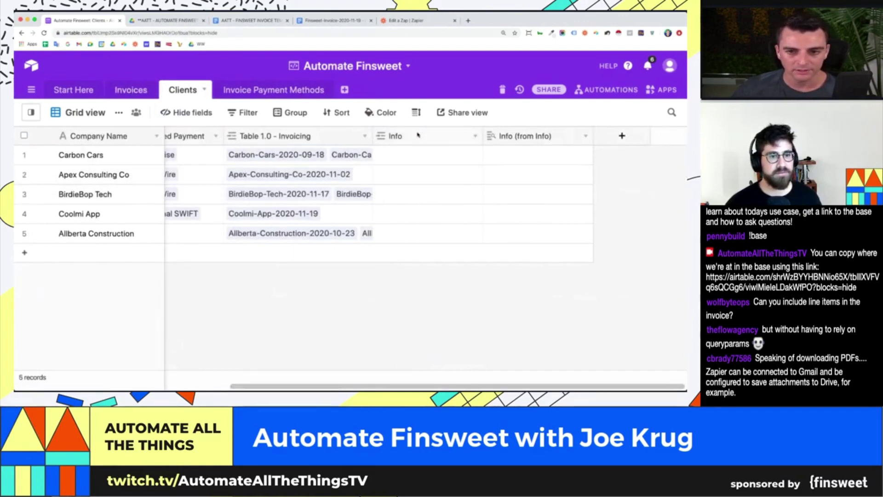
{"action": "left_click", "coordinate": [274, 90]}
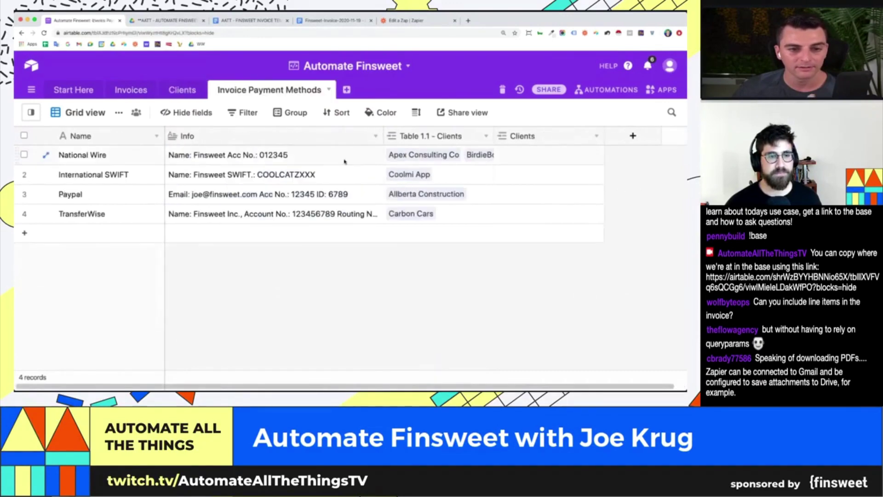
{"action": "left_click", "coordinate": [184, 90]}
{"action": "left_click", "coordinate": [142, 90]}
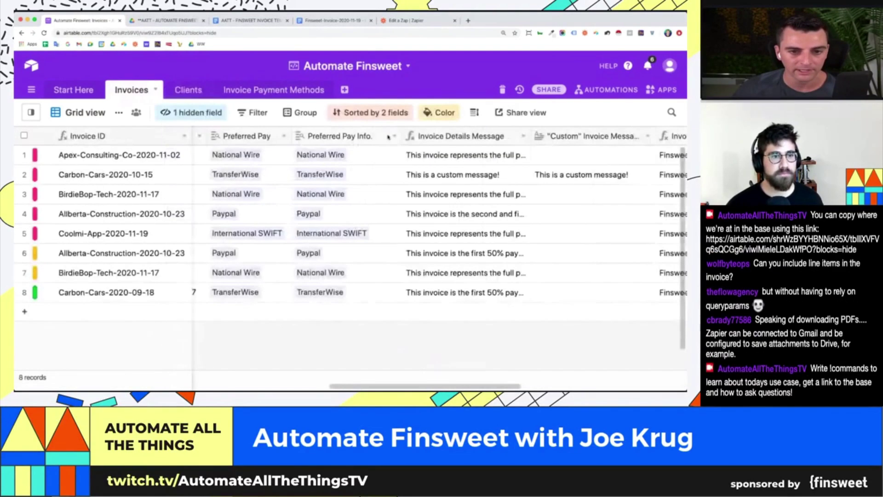
Reconfigure the Info field in the Clients table to link to Invoice Payment Methods and allow linking to multiple records.
{"action": "left_click", "coordinate": [186, 90]}
{"action": "double_click", "coordinate": [448, 137]}
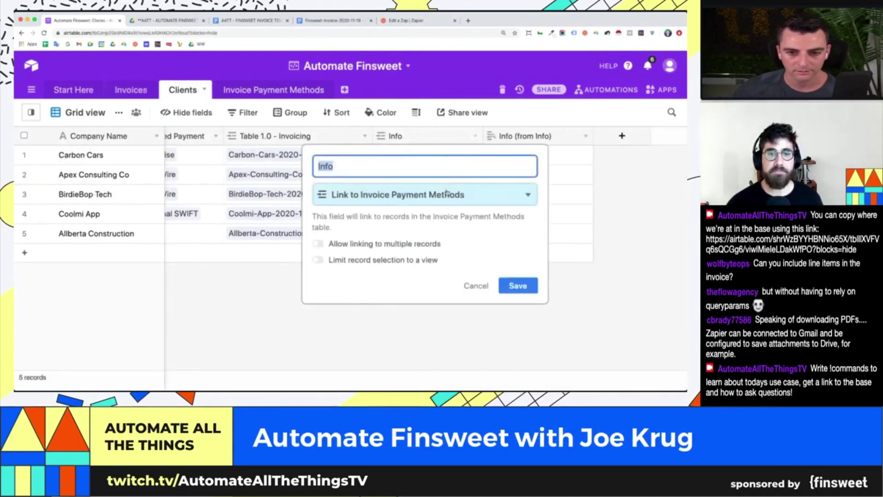
{"action": "left_click", "coordinate": [447, 193]}
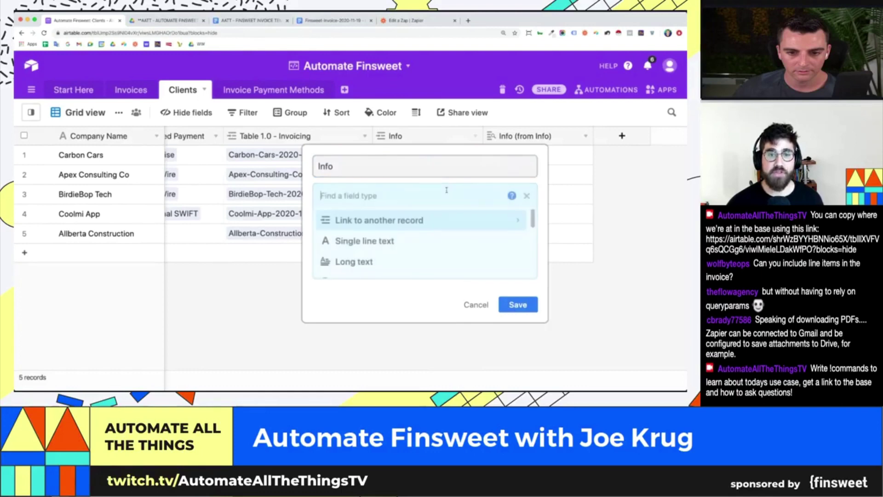
{"action": "left_click", "coordinate": [414, 218]}
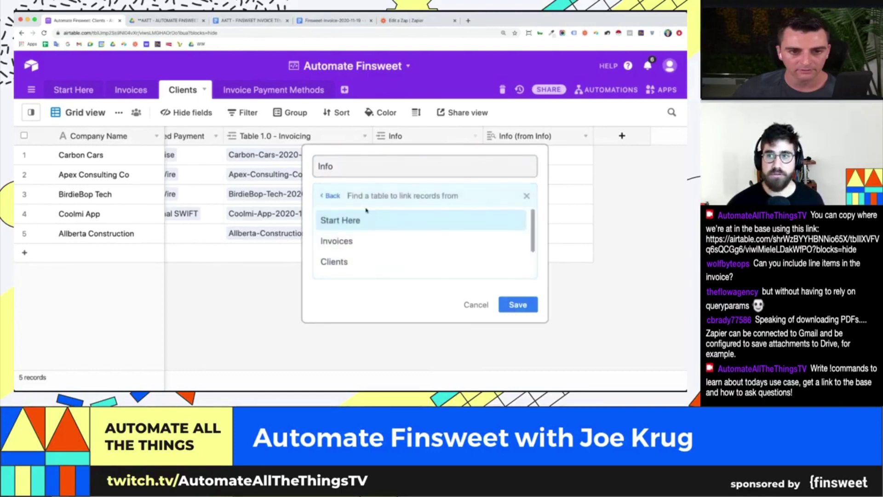
{"action": "scroll", "coordinate": [274, 199], "scroll_direction": "left", "scroll_amount": 3}
{"action": "scroll", "coordinate": [274, 200], "scroll_direction": "left", "scroll_amount": 3}
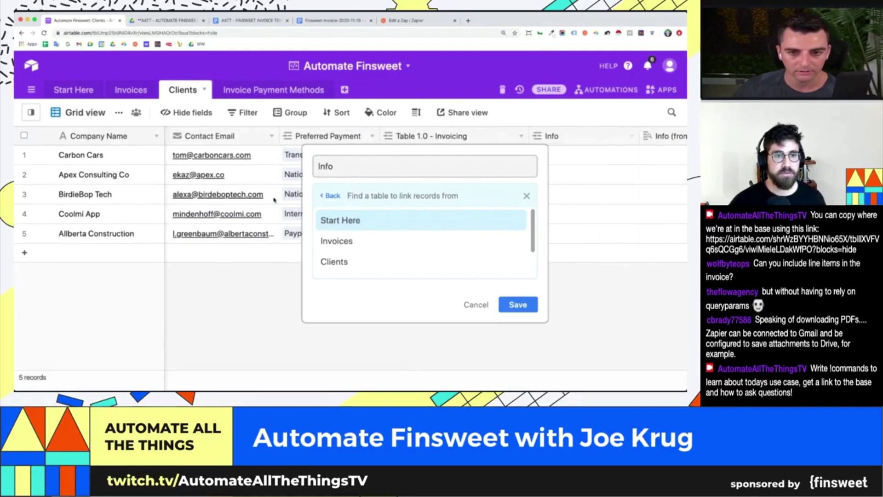
{"action": "scroll", "coordinate": [274, 200], "scroll_direction": "left", "scroll_amount": 6}
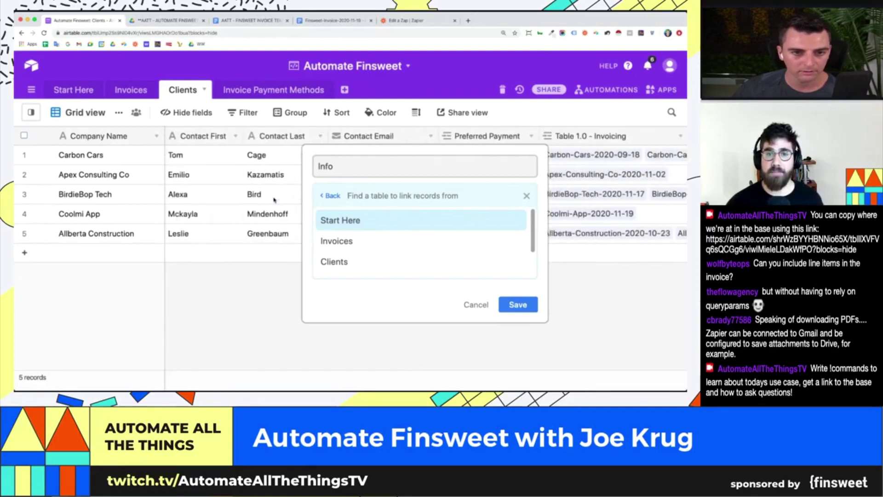
{"action": "scroll", "coordinate": [274, 200], "scroll_direction": "right", "scroll_amount": 9}
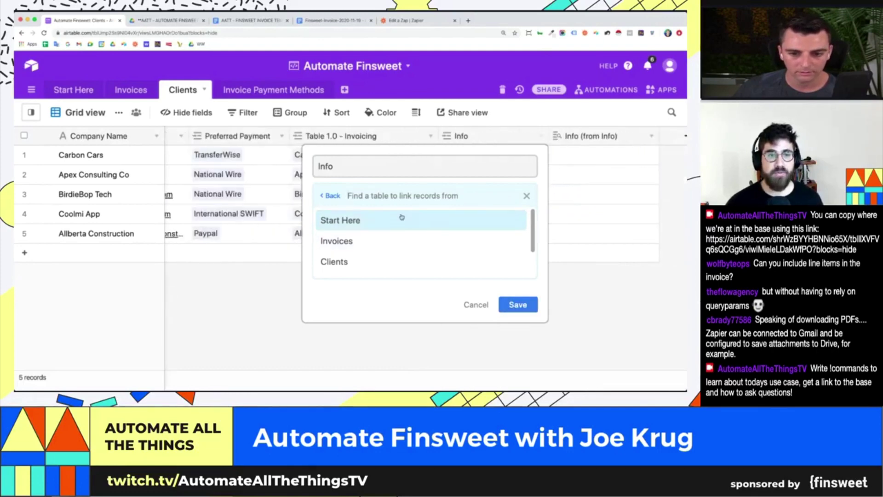
{"action": "scroll", "coordinate": [393, 241], "scroll_direction": "down", "scroll_amount": 2}
{"action": "left_click", "coordinate": [389, 244]}
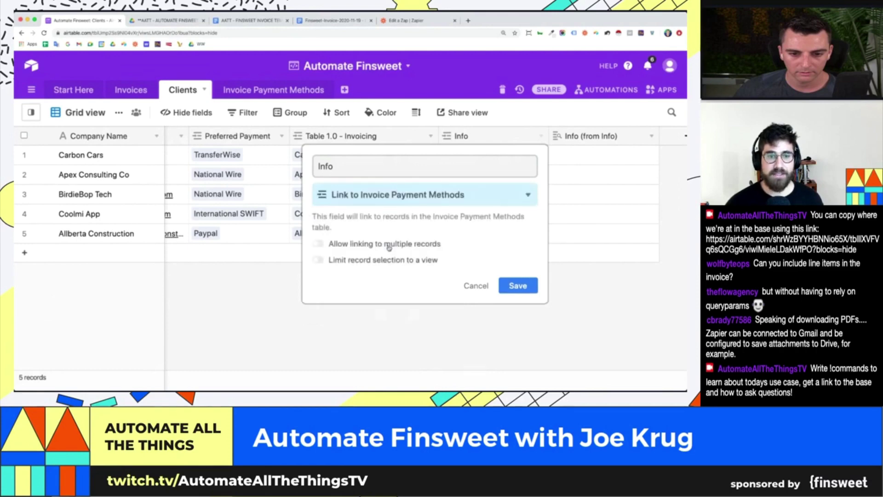
{"action": "left_click", "coordinate": [385, 248]}
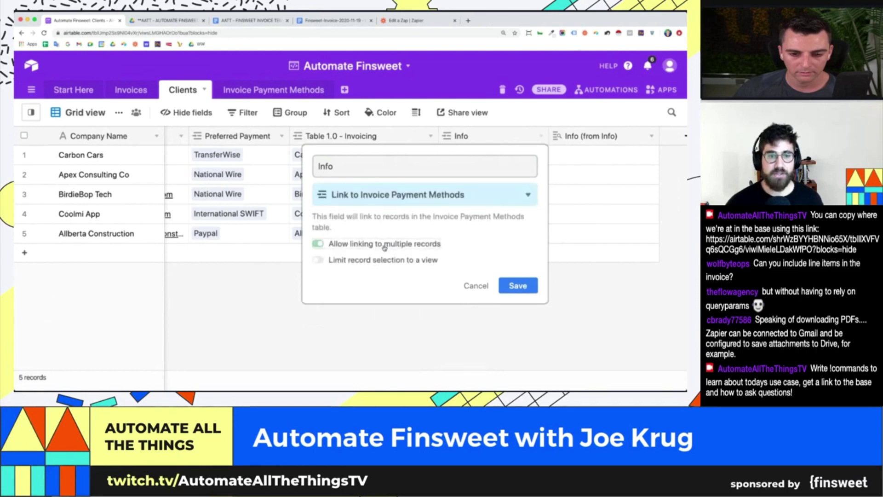
{"action": "left_click", "coordinate": [515, 291]}
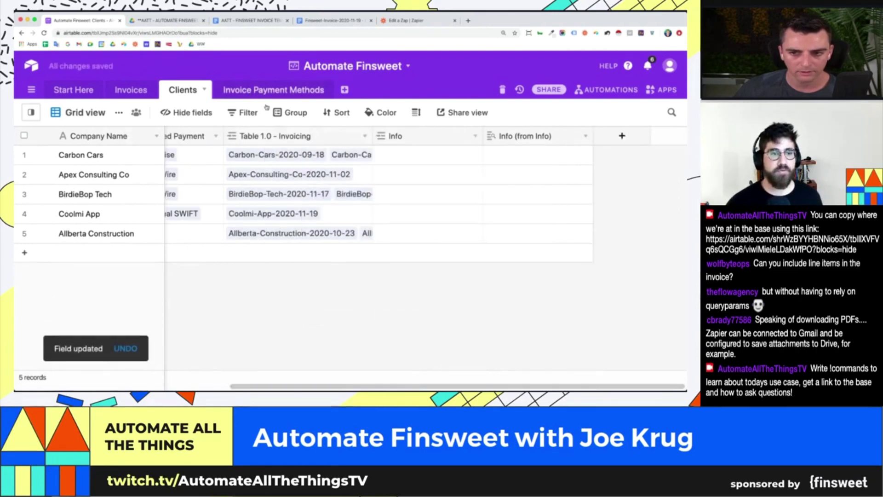
Add a lookup field to the Clients table showing Info through the Preferred Payment link, and place it before the Info field.
{"action": "scroll", "coordinate": [380, 204], "scroll_direction": "left", "scroll_amount": 10}
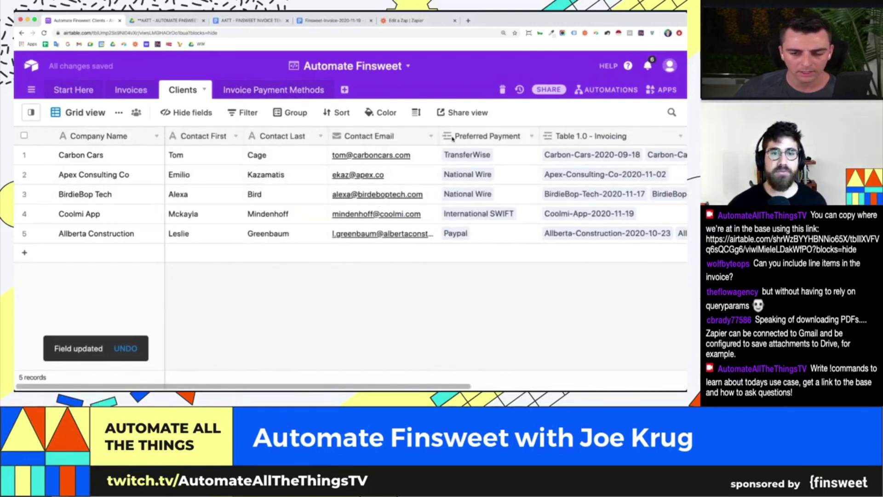
{"action": "scroll", "coordinate": [453, 139], "scroll_direction": "right", "scroll_amount": 10}
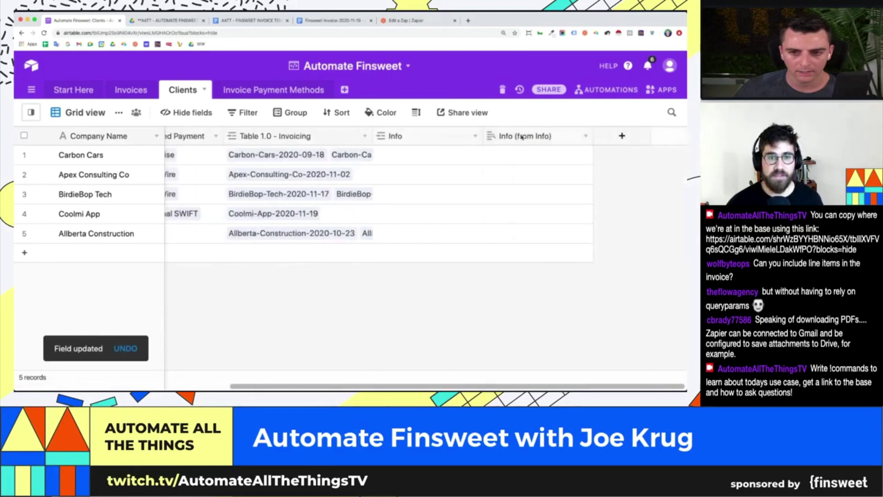
{"action": "left_click", "coordinate": [621, 134]}
{"action": "left_click", "coordinate": [339, 194]}
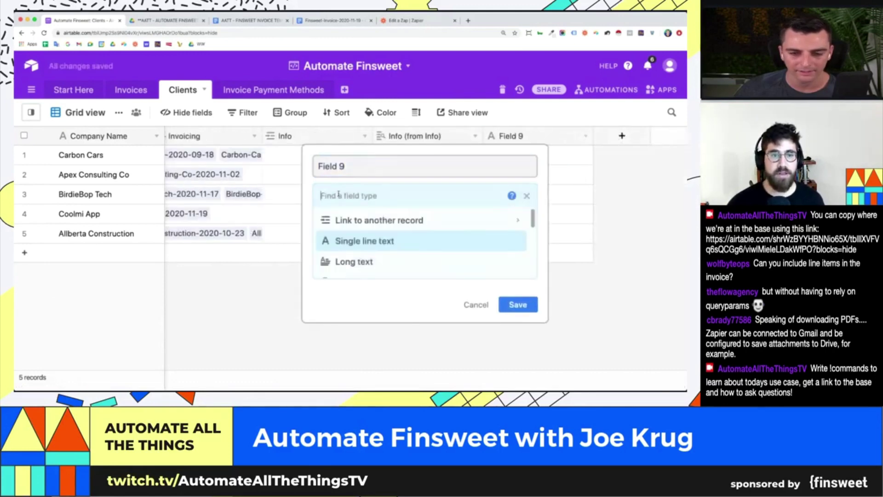
{"action": "type", "text": "look"}
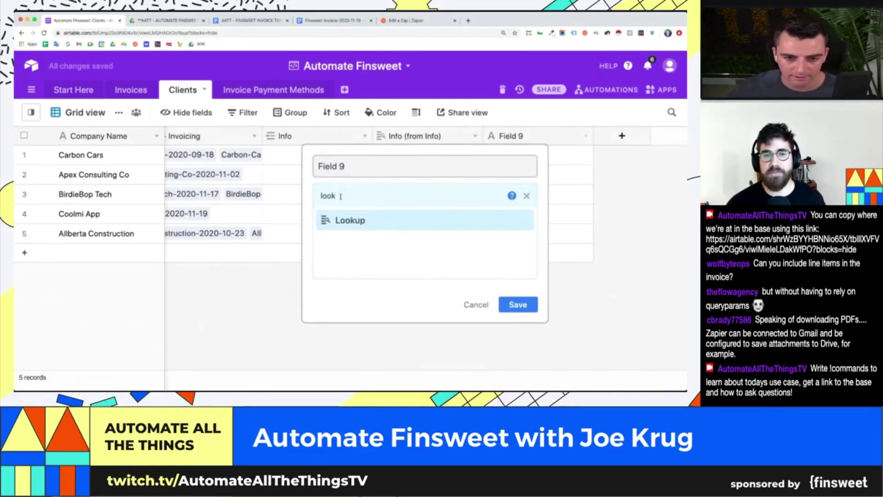
{"action": "left_click", "coordinate": [338, 221]}
{"action": "left_click", "coordinate": [380, 272]}
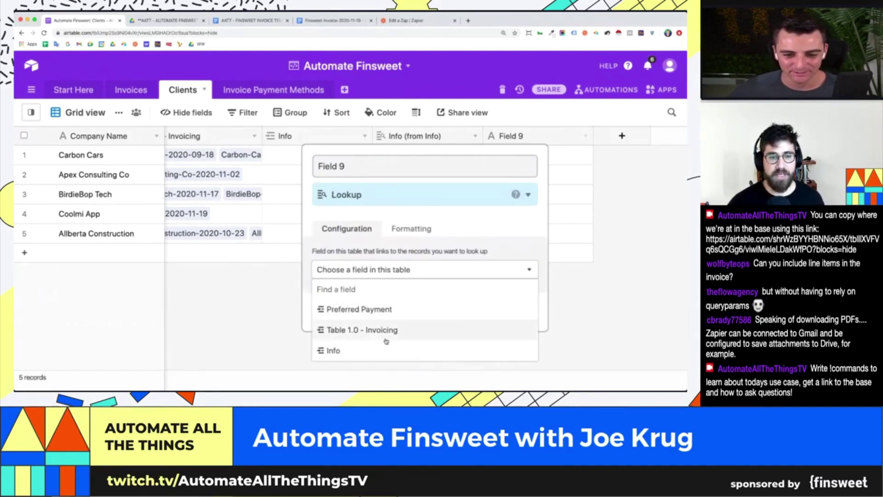
{"action": "left_click", "coordinate": [382, 312]}
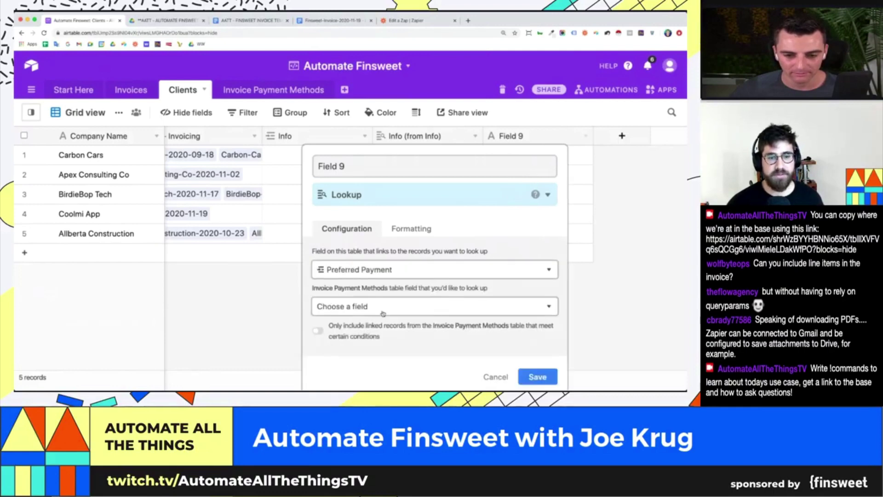
{"action": "left_click", "coordinate": [383, 312]}
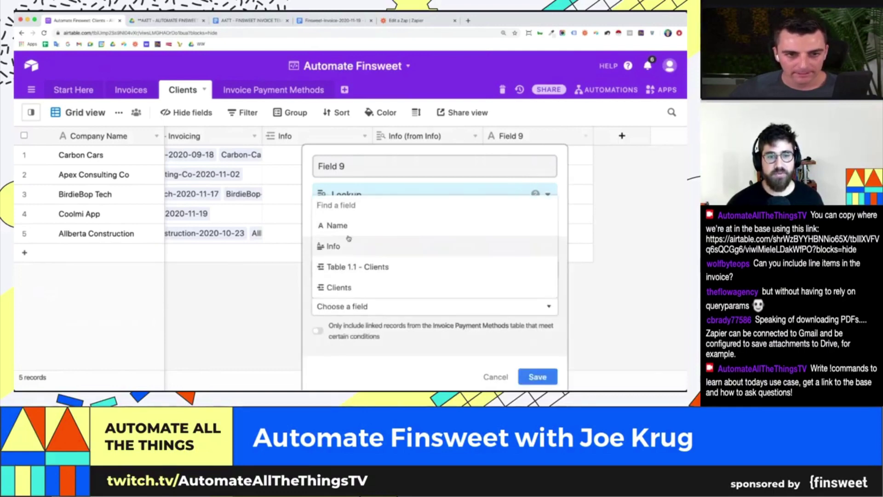
{"action": "left_click", "coordinate": [332, 246]}
{"action": "left_click", "coordinate": [538, 378]}
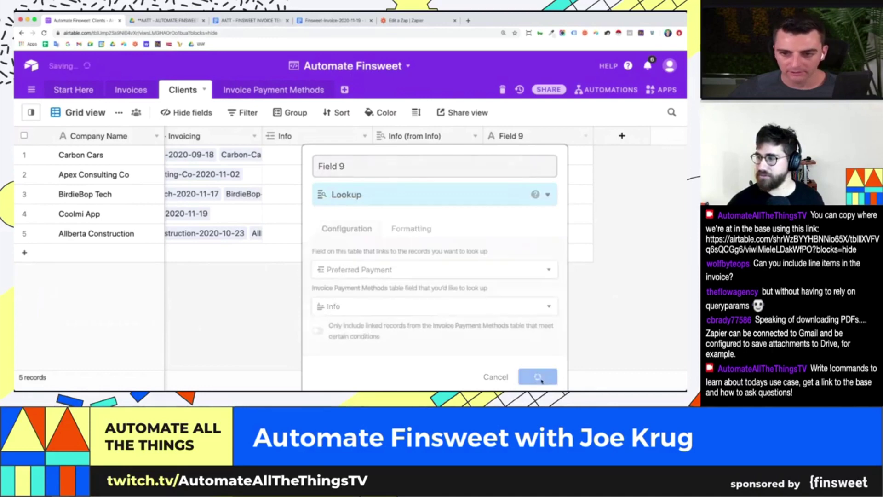
{"action": "left_click_drag", "start_coordinate": [506, 136], "coordinate": [285, 136]}
Delete the linked Info field and the Info (from Info) lookup field from the Clients table.
{"action": "left_click", "coordinate": [442, 137]}
{"action": "right_click", "coordinate": [441, 136]}
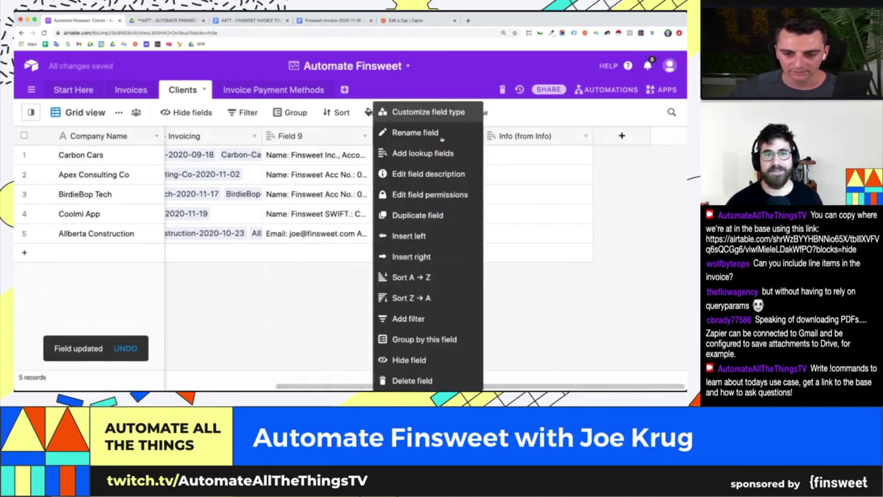
{"action": "left_click", "coordinate": [422, 381]}
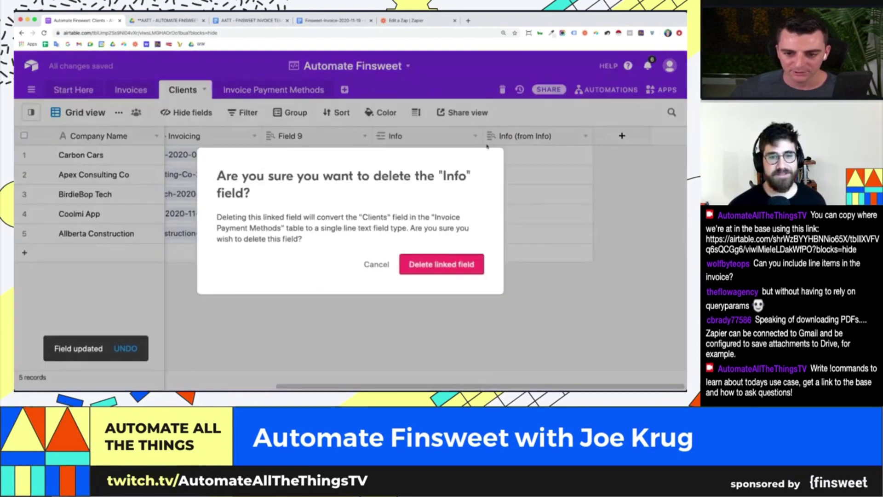
{"action": "left_click", "coordinate": [454, 265]}
{"action": "right_click", "coordinate": [533, 136]}
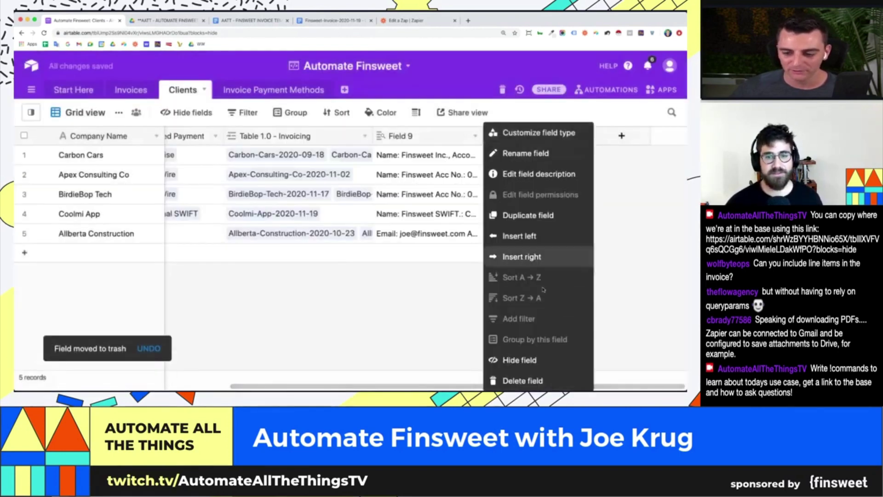
{"action": "left_click", "coordinate": [522, 381]}
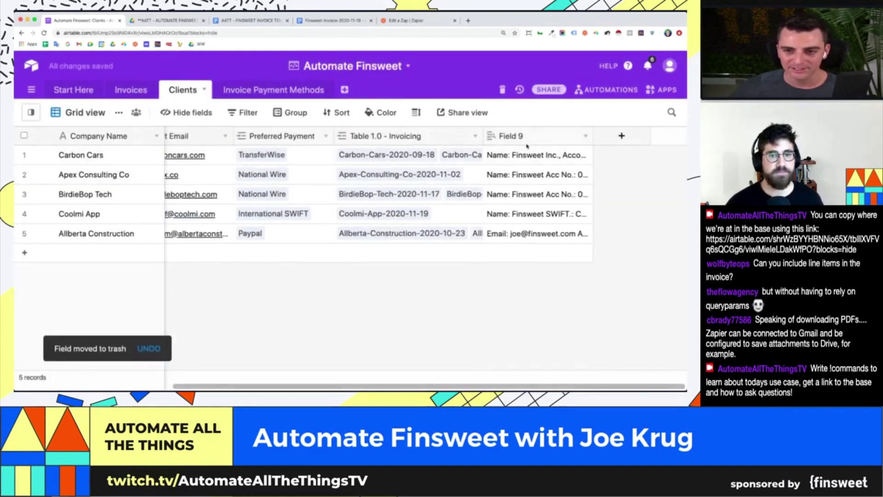
Rename the new lookup field Field 9 in the Clients table as Payment info.
{"action": "double_click", "coordinate": [529, 136]}
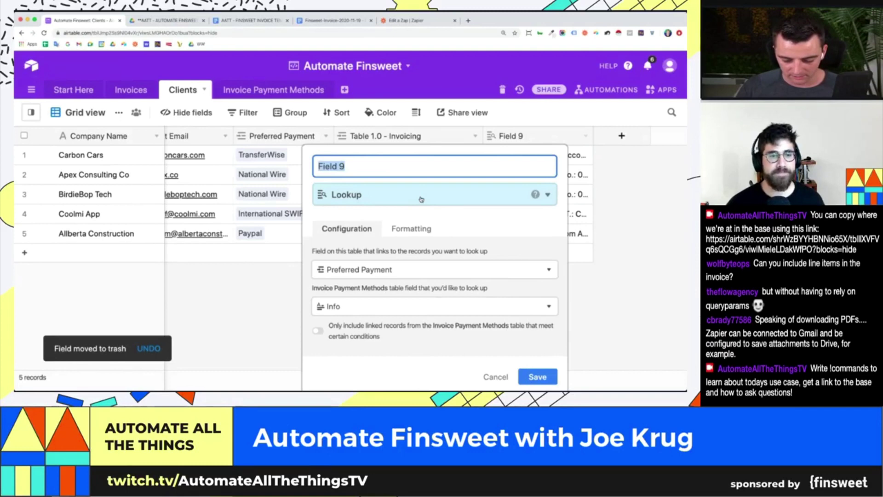
{"action": "type", "text": "Payment in"}
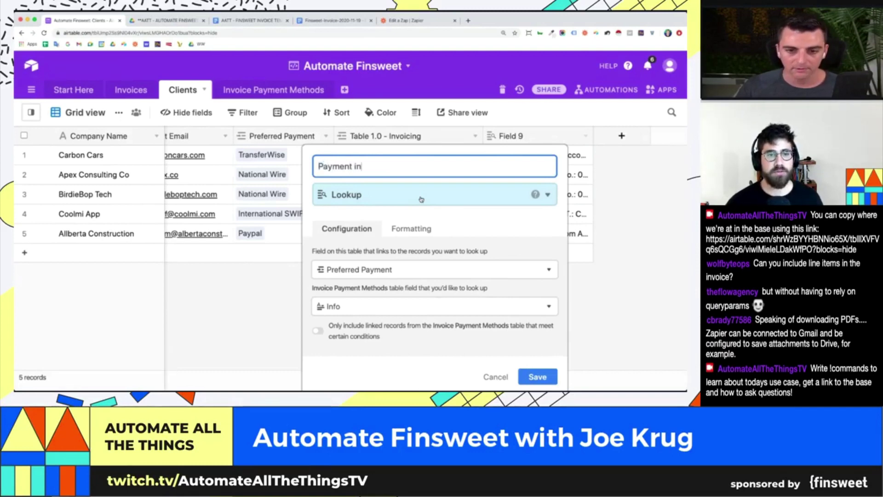
{"action": "type", "text": "fo"}
{"action": "key", "text": "Return"}
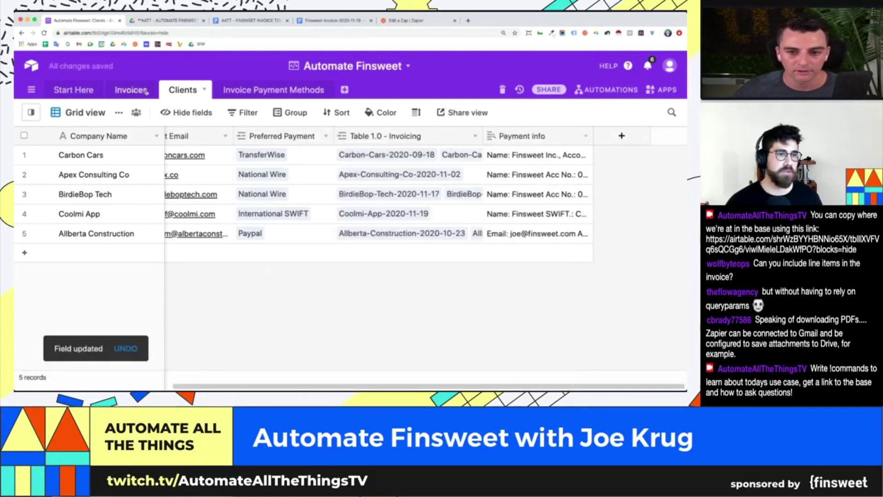
In the Invoices table, set the Preferred Pay Info. lookup to show Payment info from the linked Clients records.
{"action": "left_click", "coordinate": [131, 89]}
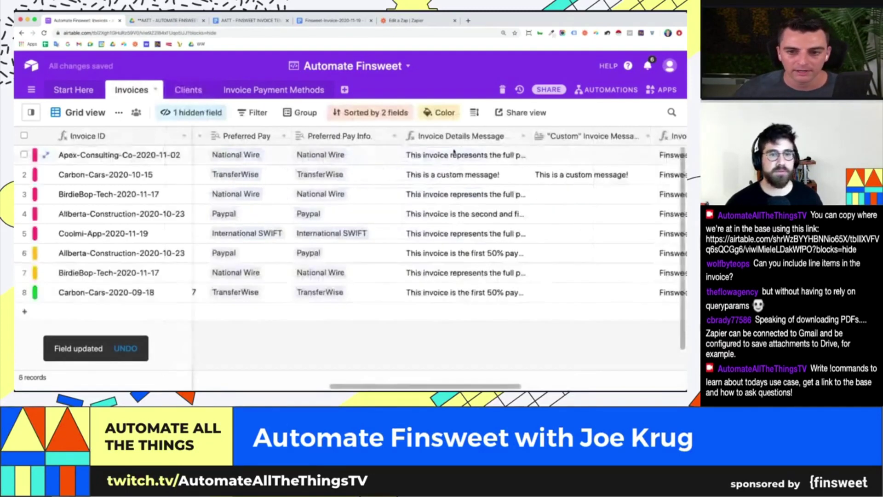
{"action": "double_click", "coordinate": [331, 136]}
{"action": "left_click", "coordinate": [356, 303]}
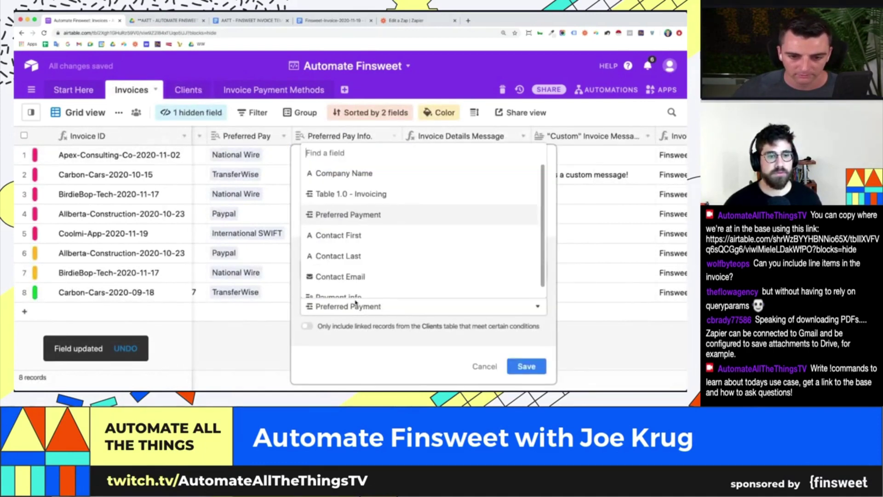
{"action": "scroll", "coordinate": [352, 258], "scroll_direction": "down", "scroll_amount": 1}
{"action": "left_click", "coordinate": [341, 288]}
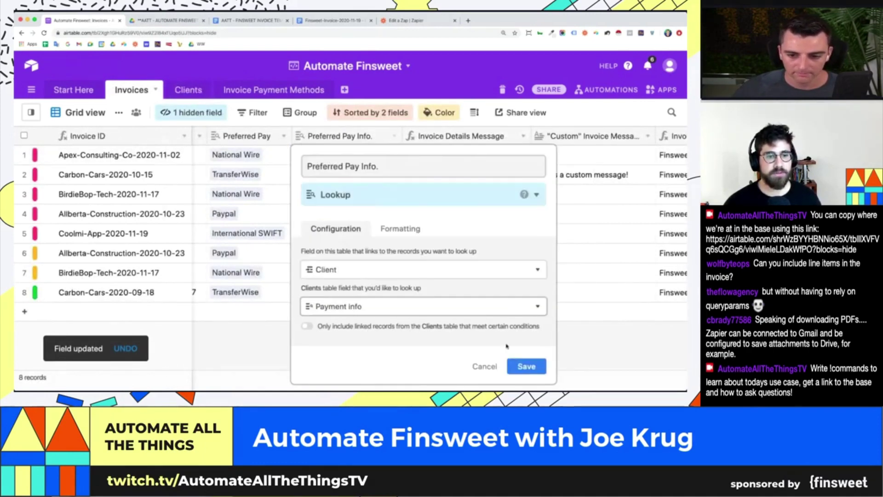
{"action": "left_click", "coordinate": [527, 366]}
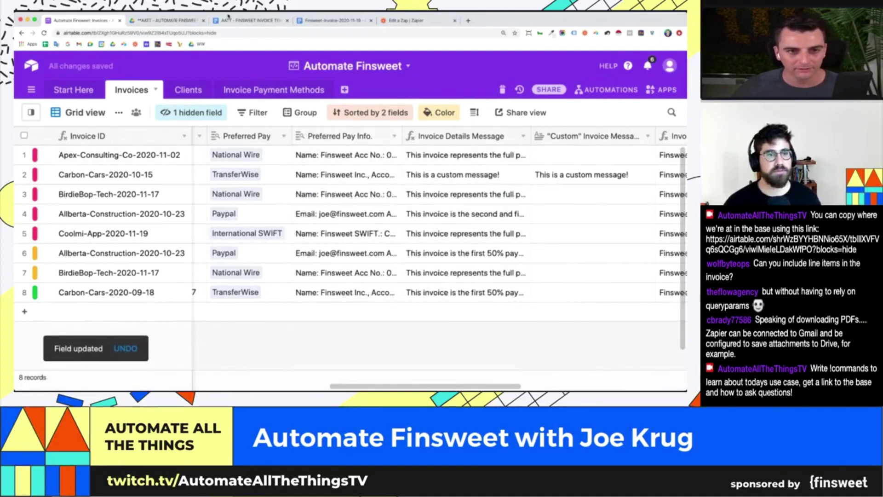
Generate the invoices for the Carbon-Cars-2020-10-15 and Apex-Consulting-Co-2020-11-02 records, returning to the Invoices table after each webhook call.
{"action": "scroll", "coordinate": [495, 222], "scroll_direction": "left", "scroll_amount": 10}
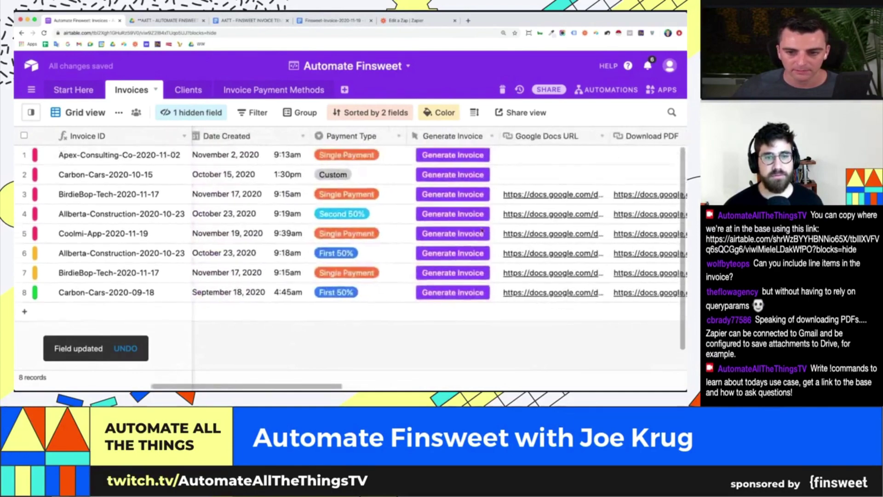
{"action": "left_click", "coordinate": [463, 192]}
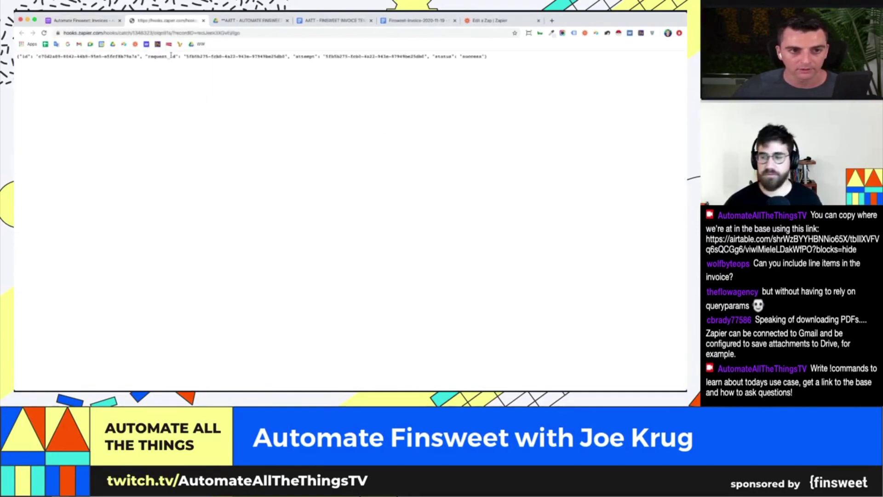
{"action": "left_click", "coordinate": [88, 19]}
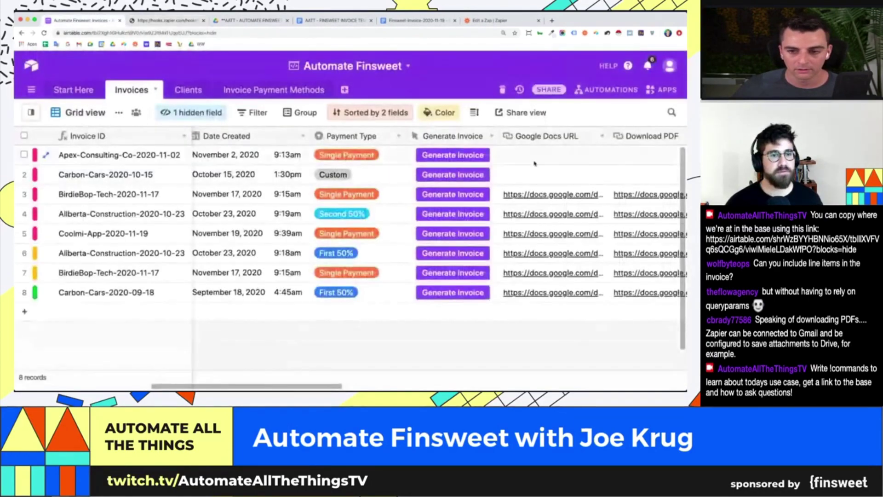
{"action": "left_click", "coordinate": [440, 155]}
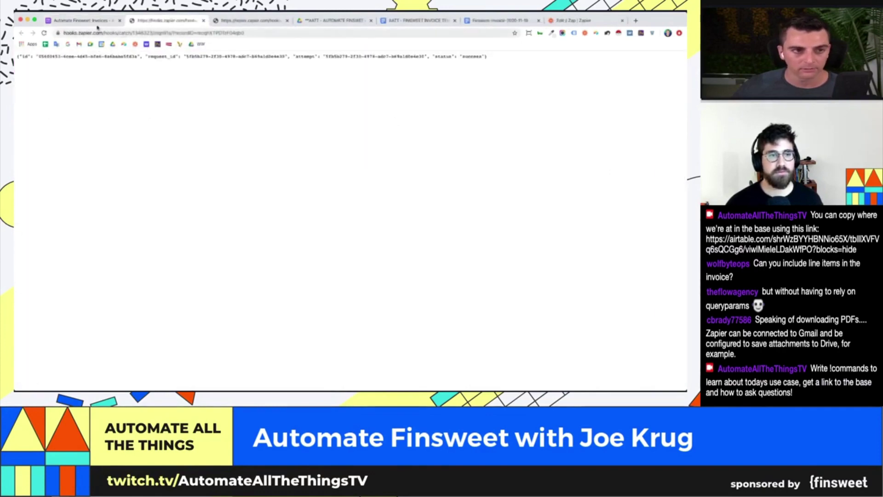
{"action": "left_click", "coordinate": [74, 21]}
Download and open the Carbon-Cars-2020-10-15 invoice PDF to check its payment details, and close it along with the webhook response pages.
{"action": "scroll", "coordinate": [475, 148], "scroll_direction": "right", "scroll_amount": 5}
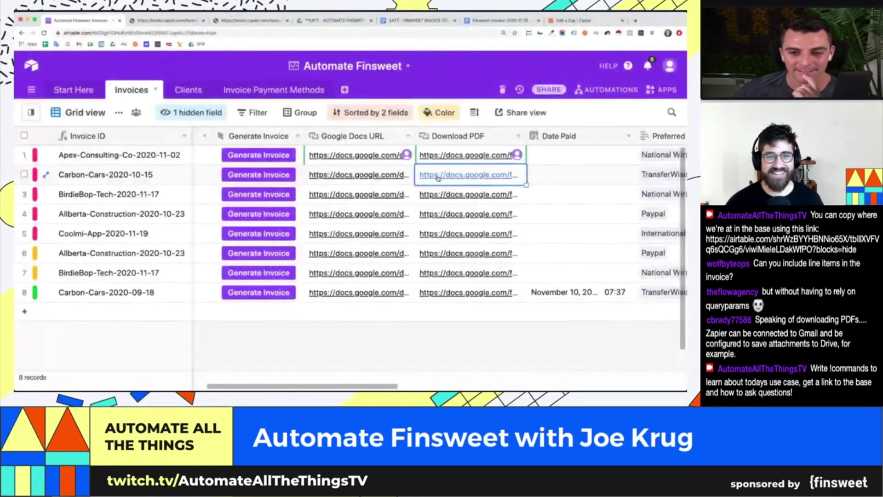
{"action": "left_click", "coordinate": [438, 178]}
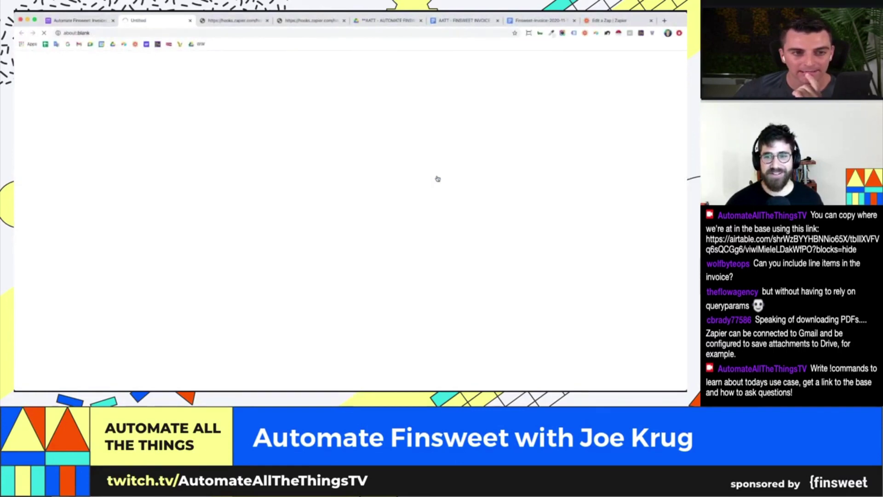
{"action": "left_click", "coordinate": [57, 382]}
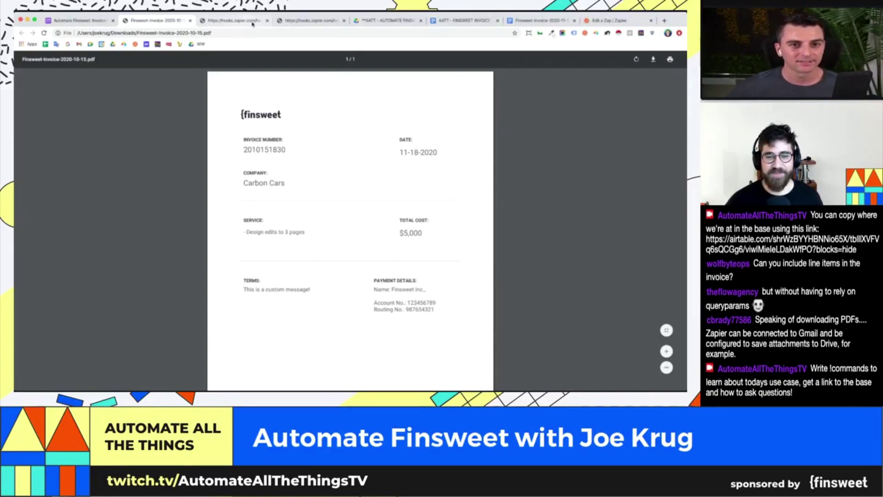
{"action": "left_click", "coordinate": [266, 21]}
{"action": "left_click", "coordinate": [266, 20]}
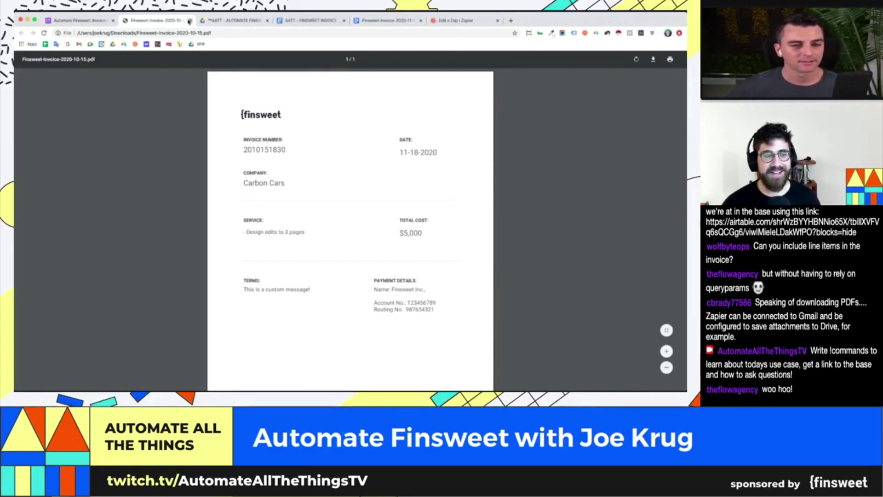
{"action": "left_click", "coordinate": [190, 21]}
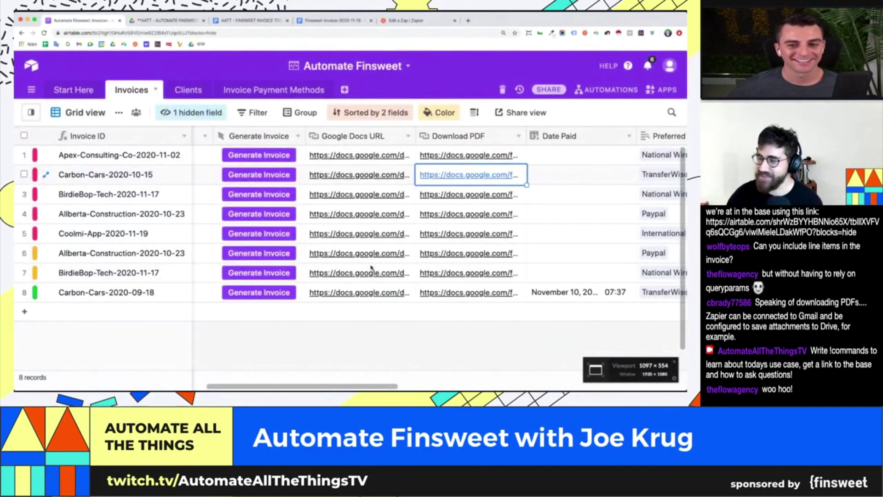
{"action": "scroll", "coordinate": [371, 267], "scroll_direction": "left", "scroll_amount": 5}
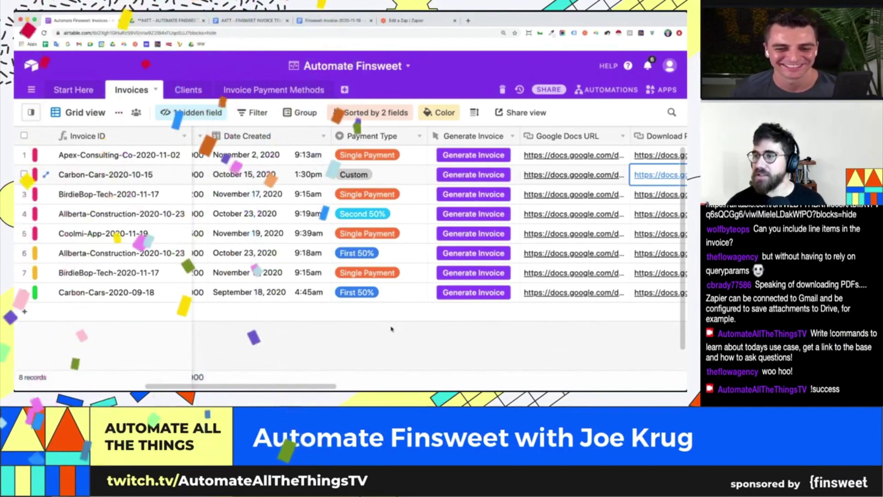
{"action": "scroll", "coordinate": [391, 322], "scroll_direction": "left", "scroll_amount": 10}
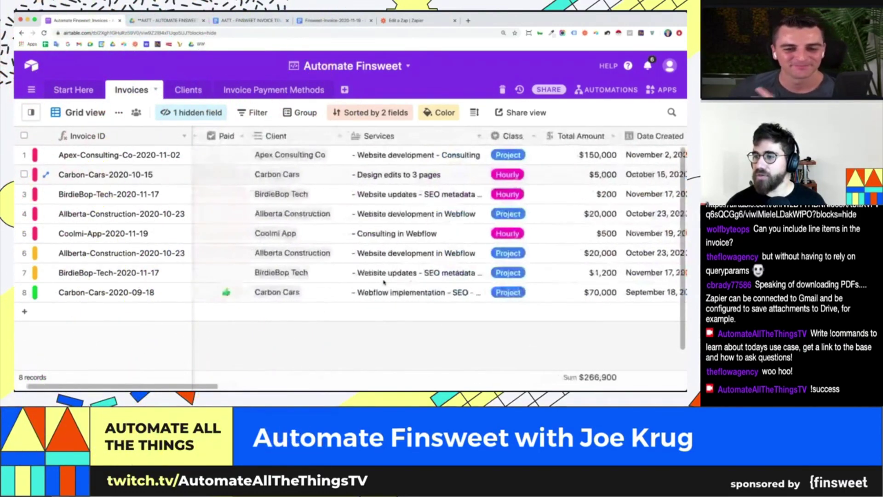